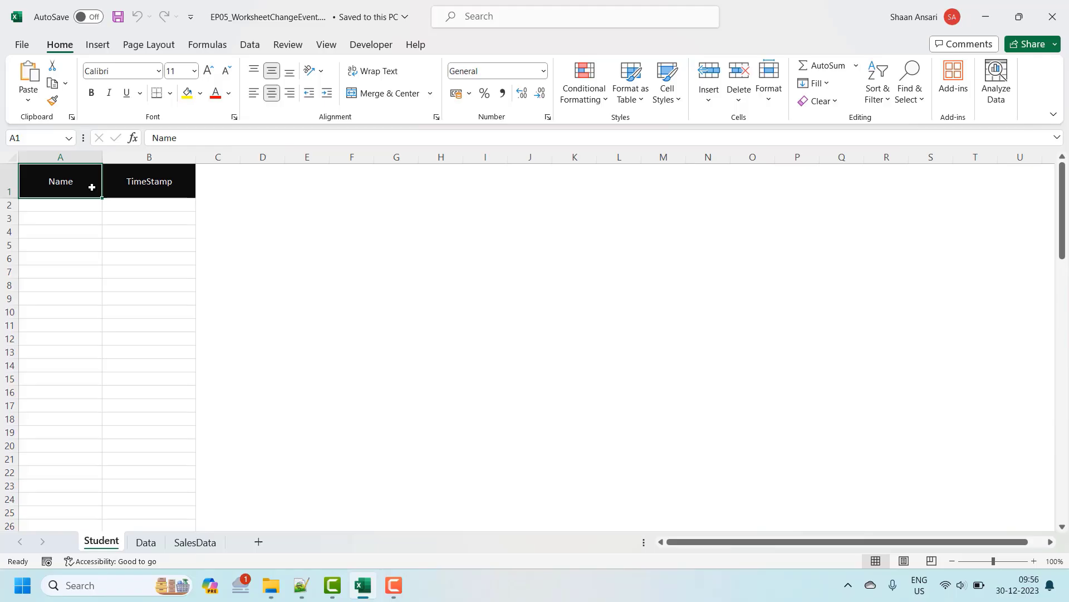
Open the VBA editor for EP05_WorksheetChangeEvent.xlsm with Alt+F11
{"action": "left_click", "coordinate": [91, 187]}
{"action": "key", "text": "alt+F11"}
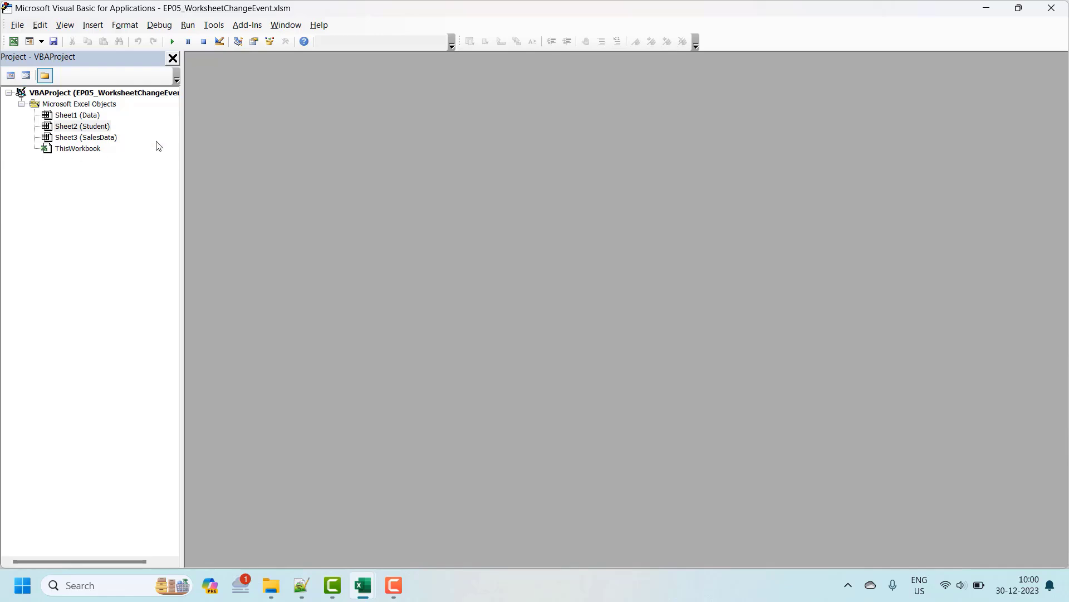
Open the Sheet2 (Student) code module and maximize its code window
{"action": "left_click", "coordinate": [83, 137]}
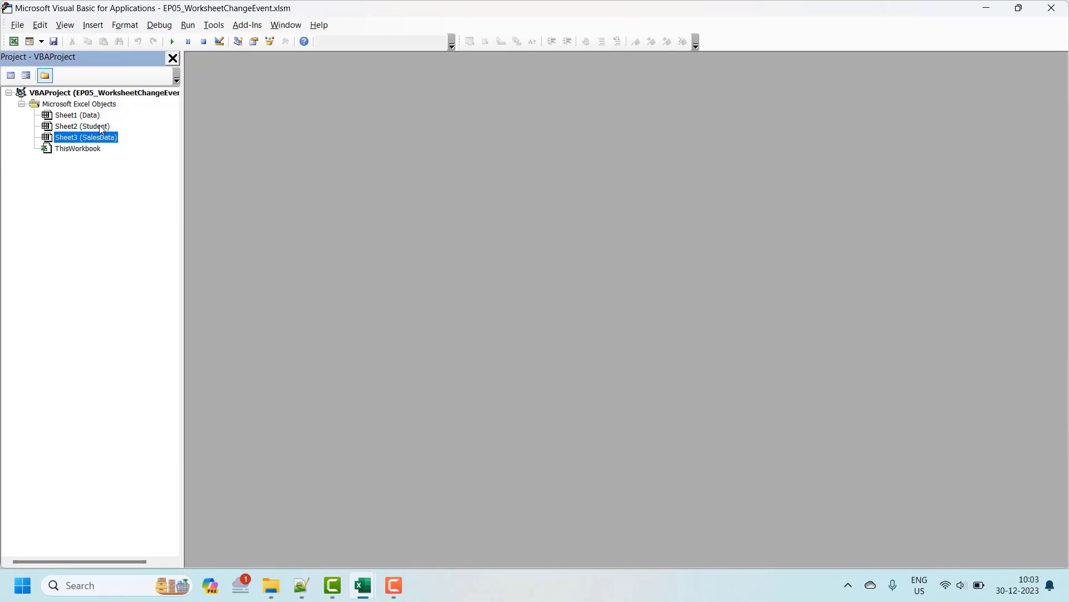
{"action": "double_click", "coordinate": [83, 127]}
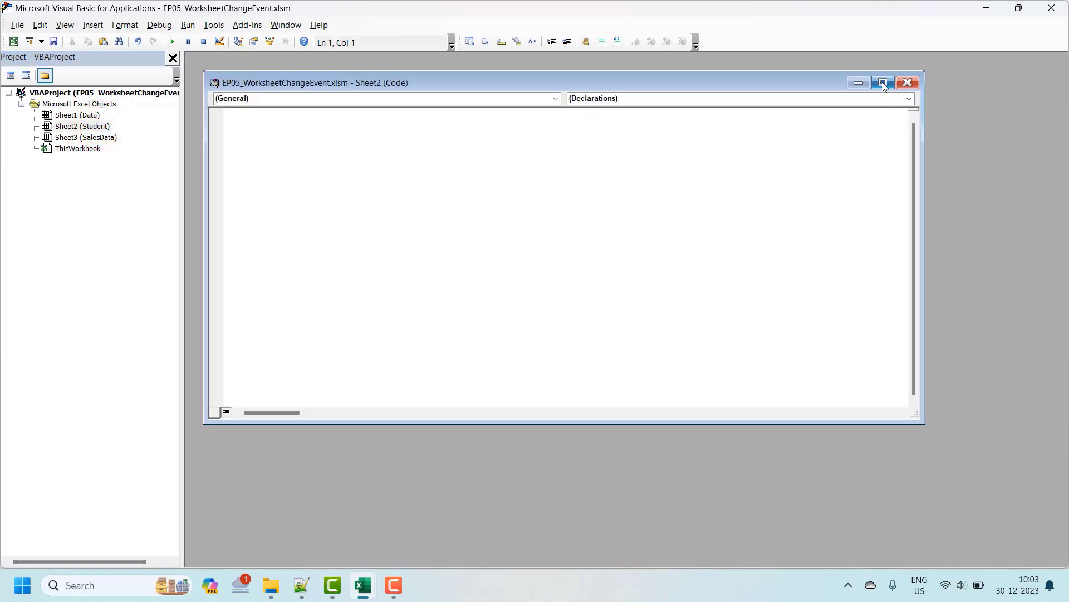
{"action": "left_click", "coordinate": [884, 83]}
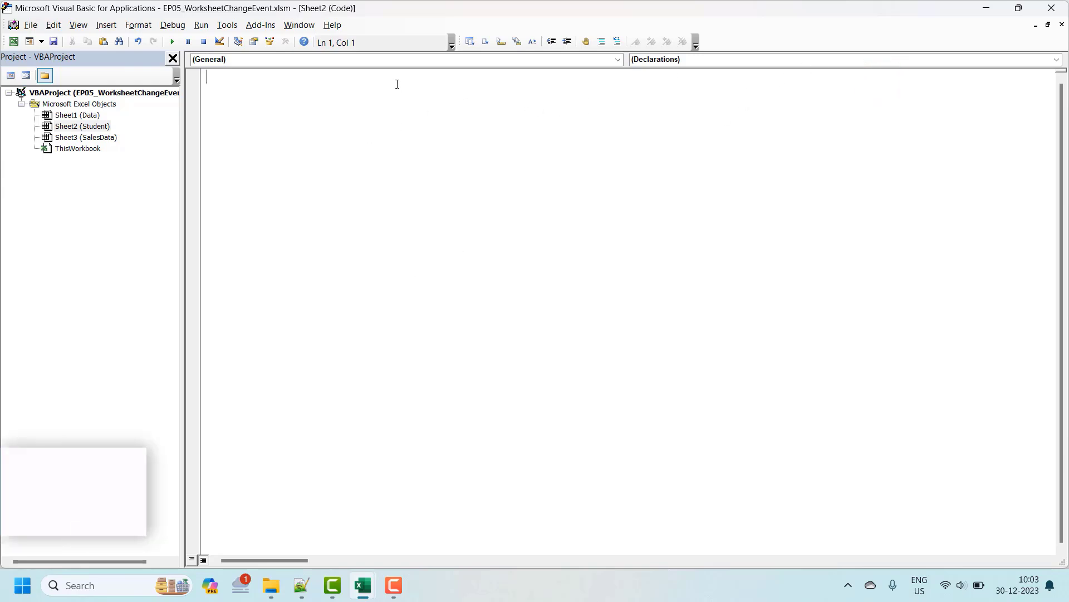
Choose Worksheet in the Object list to insert an empty Worksheet_SelectionChange stub
{"action": "left_click", "coordinate": [395, 60]}
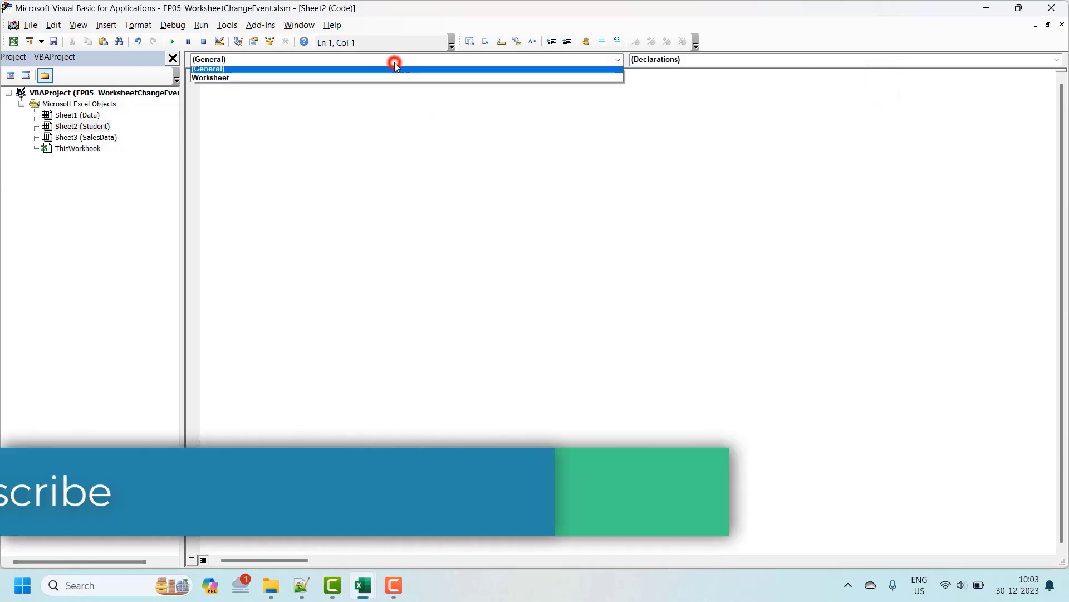
{"action": "left_click", "coordinate": [263, 86]}
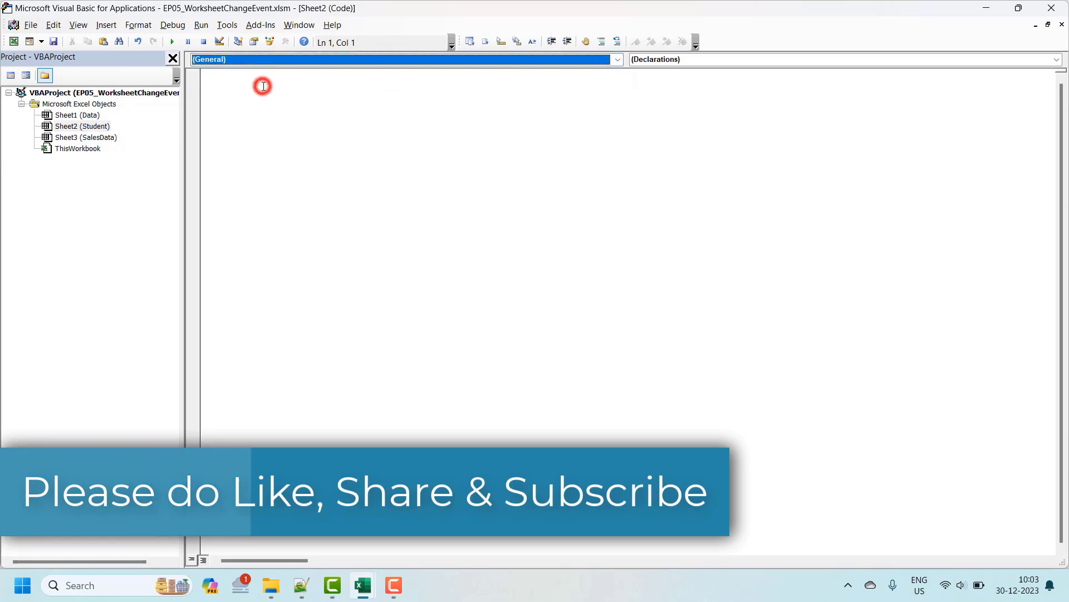
{"action": "left_click", "coordinate": [333, 58]}
{"action": "left_click", "coordinate": [234, 81]}
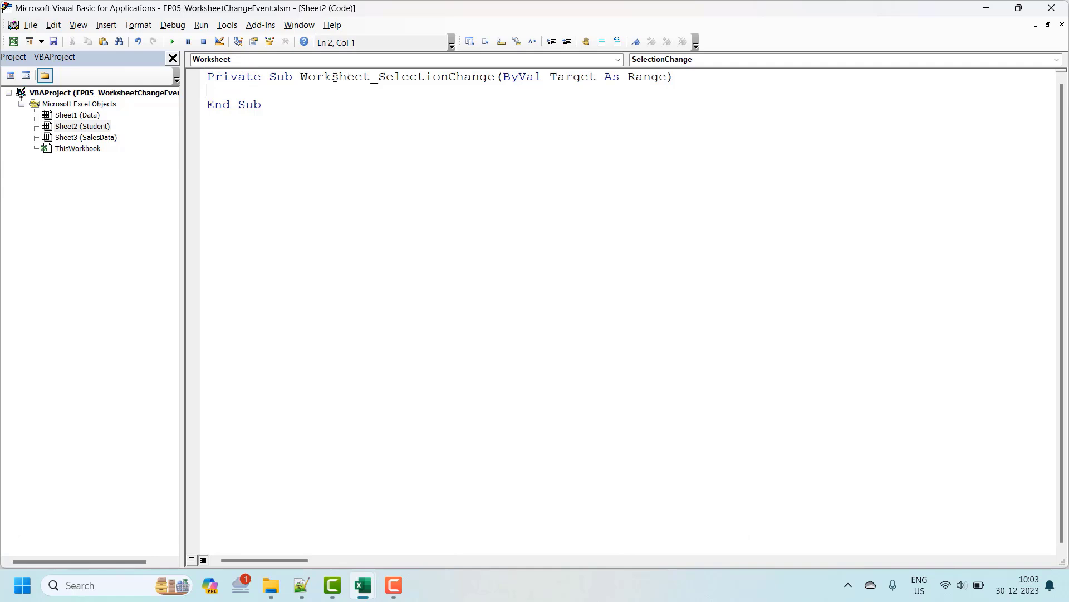
{"action": "left_click_drag", "start_coordinate": [300, 77], "coordinate": [498, 76]}
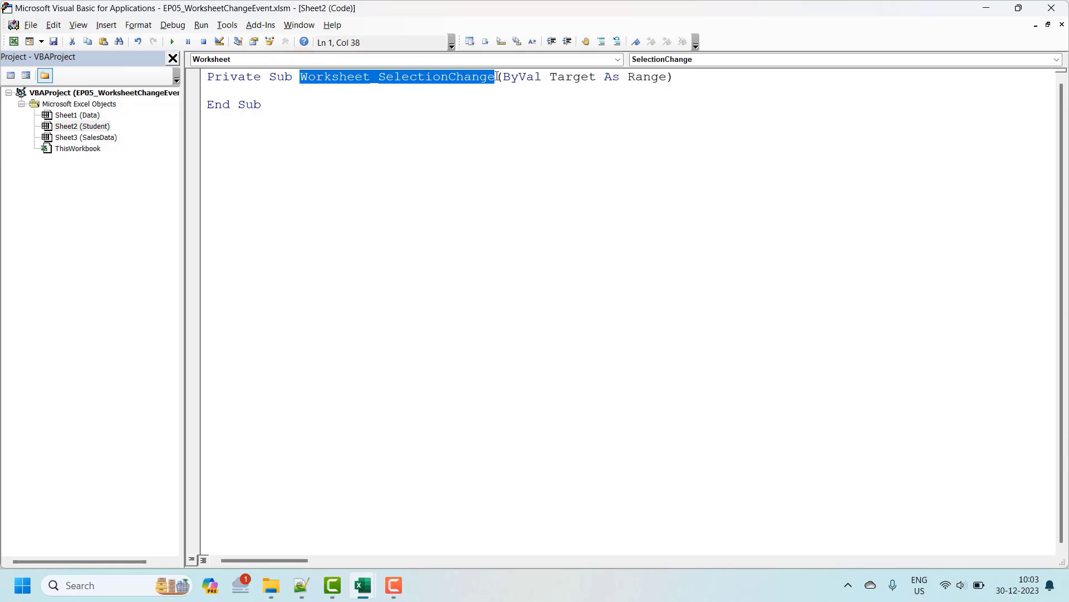
{"action": "left_click", "coordinate": [457, 106]}
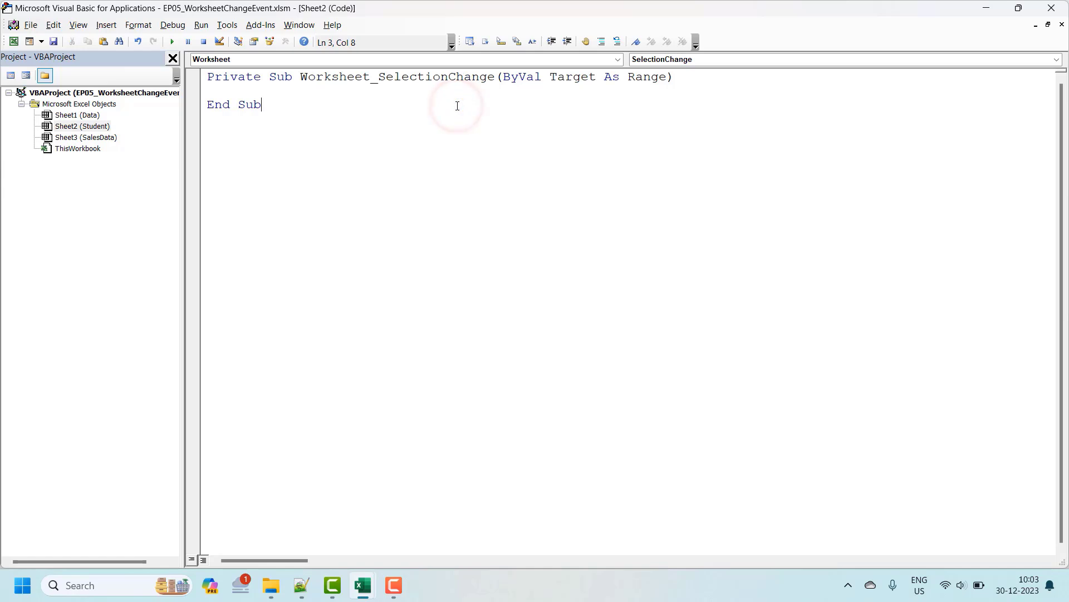
{"action": "left_click", "coordinate": [667, 59]}
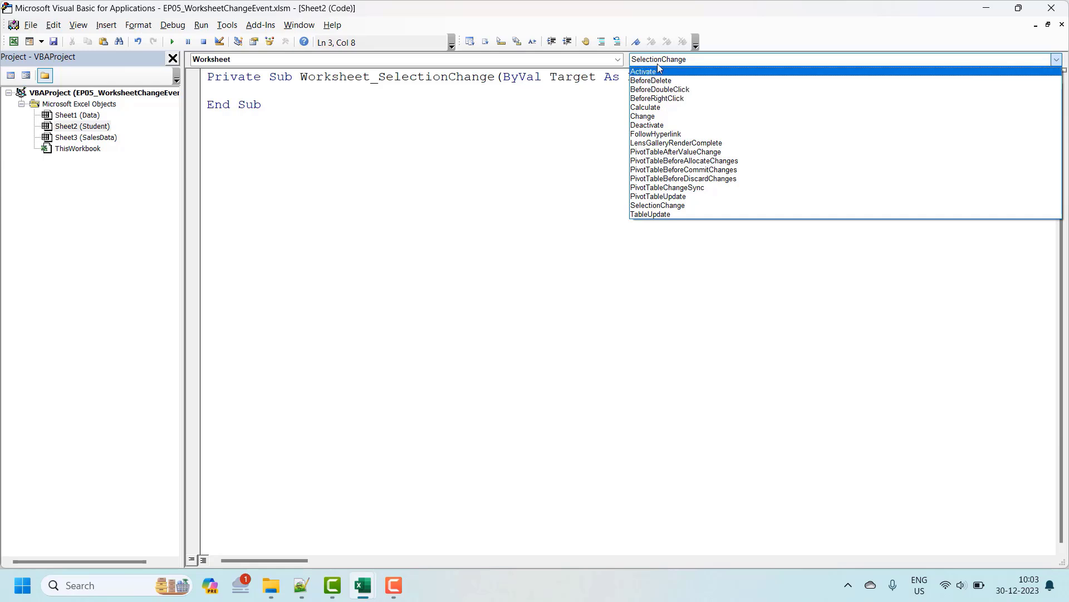
Add a Worksheet_Change stub from the event list and delete the Worksheet_SelectionChange procedure
{"action": "left_click", "coordinate": [669, 116]}
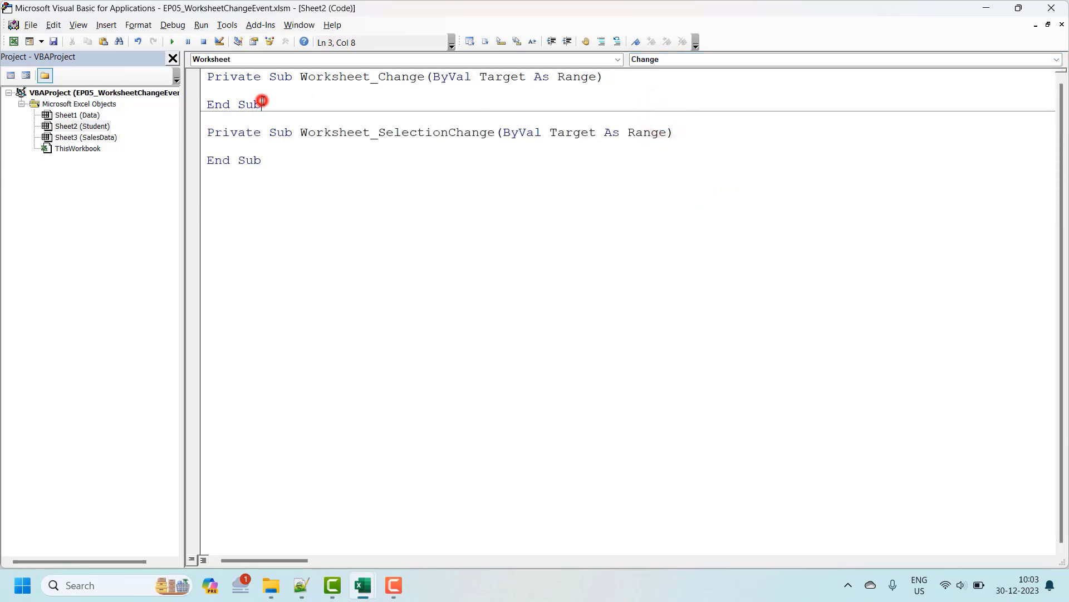
{"action": "left_click_drag", "start_coordinate": [263, 104], "coordinate": [207, 76]}
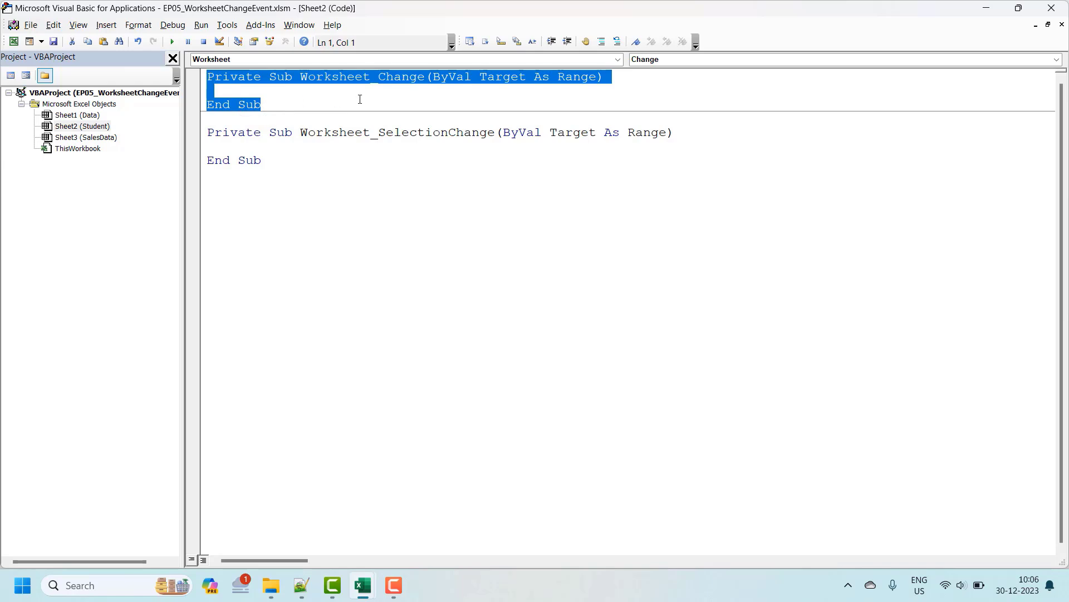
{"action": "left_click", "coordinate": [282, 163]}
{"action": "key", "text": "shift+Up"}
{"action": "key", "text": "shift+Up"}
{"action": "key", "text": "shift+Home"}
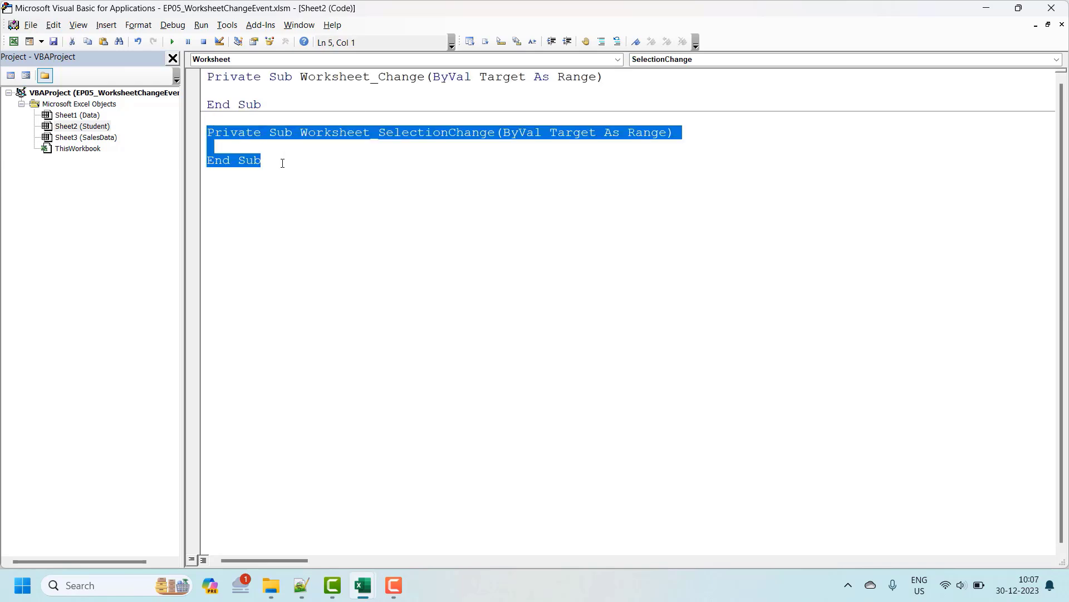
{"action": "key", "text": "Delete"}
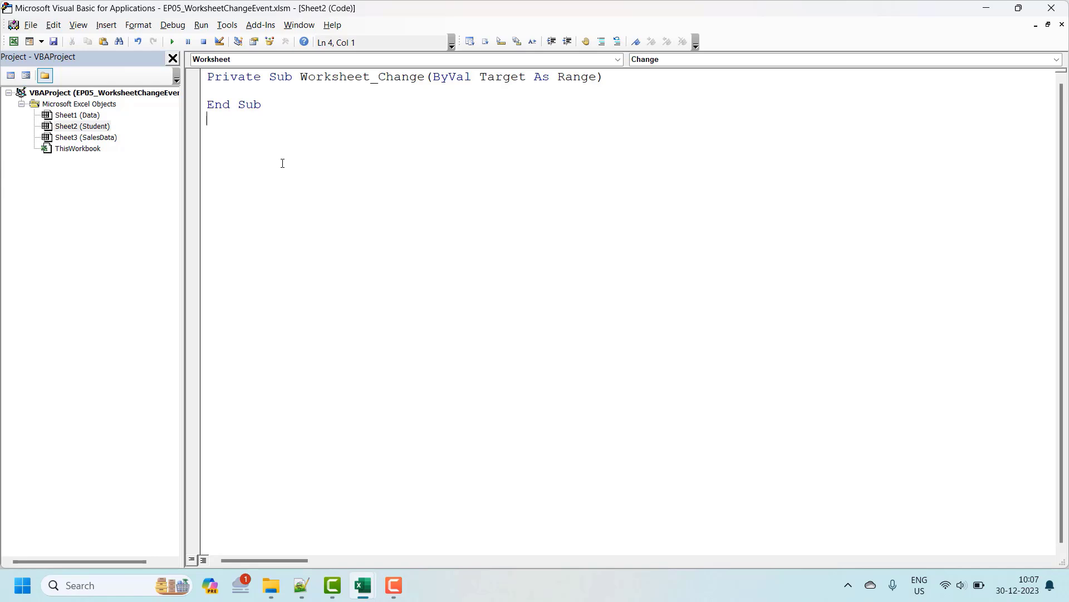
{"action": "left_click", "coordinate": [322, 95]}
{"action": "left_click", "coordinate": [277, 95]}
{"action": "left_click", "coordinate": [241, 93]}
{"action": "left_click", "coordinate": [395, 80]}
{"action": "left_click", "coordinate": [251, 88]}
{"action": "left_click", "coordinate": [16, 45]}
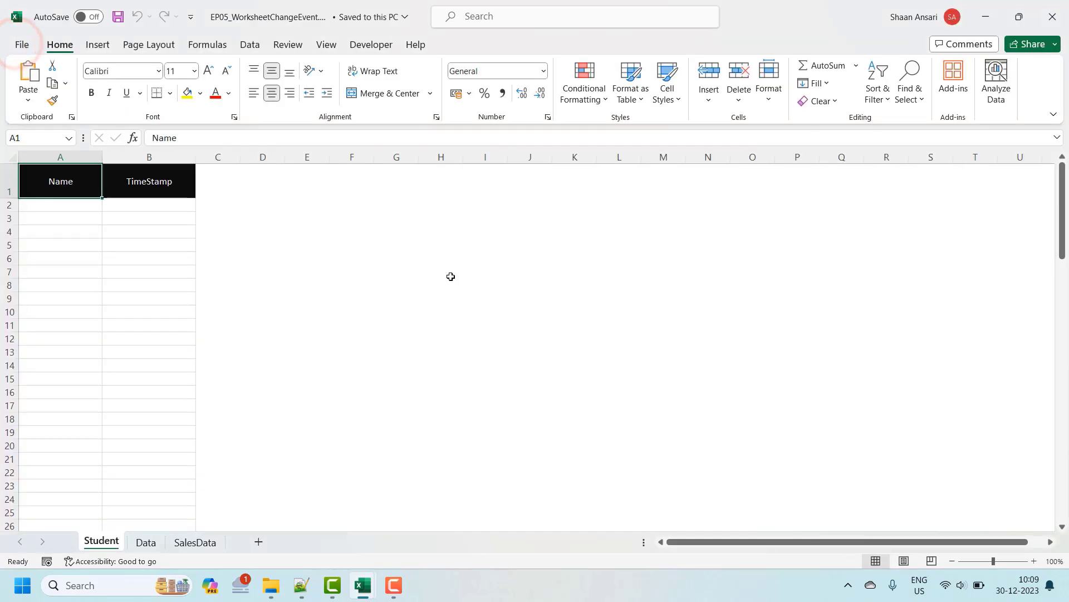
{"action": "left_click", "coordinate": [447, 272]}
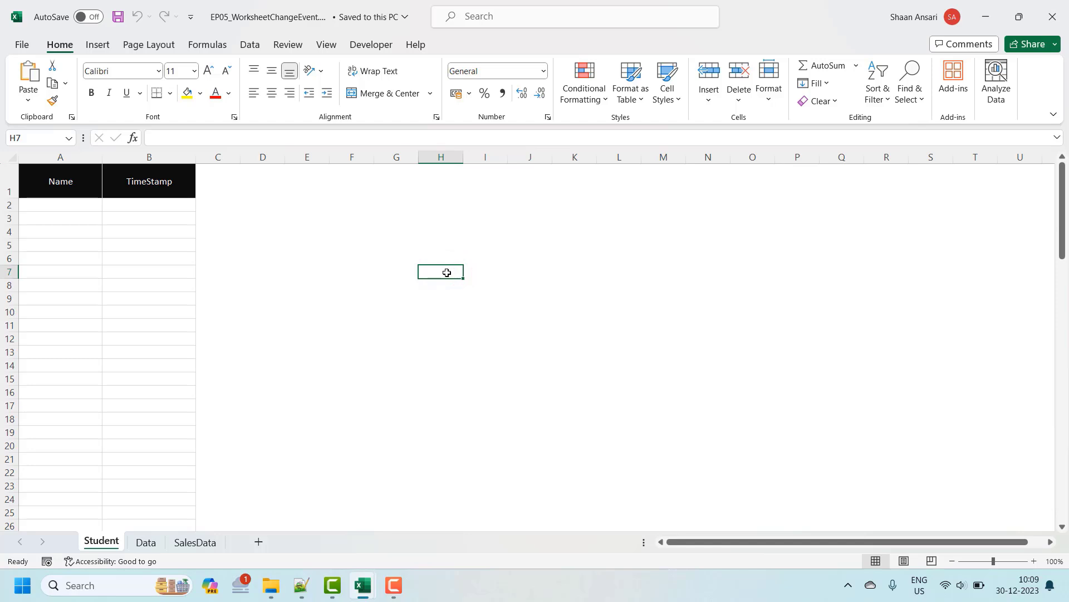
{"action": "left_click", "coordinate": [371, 45]}
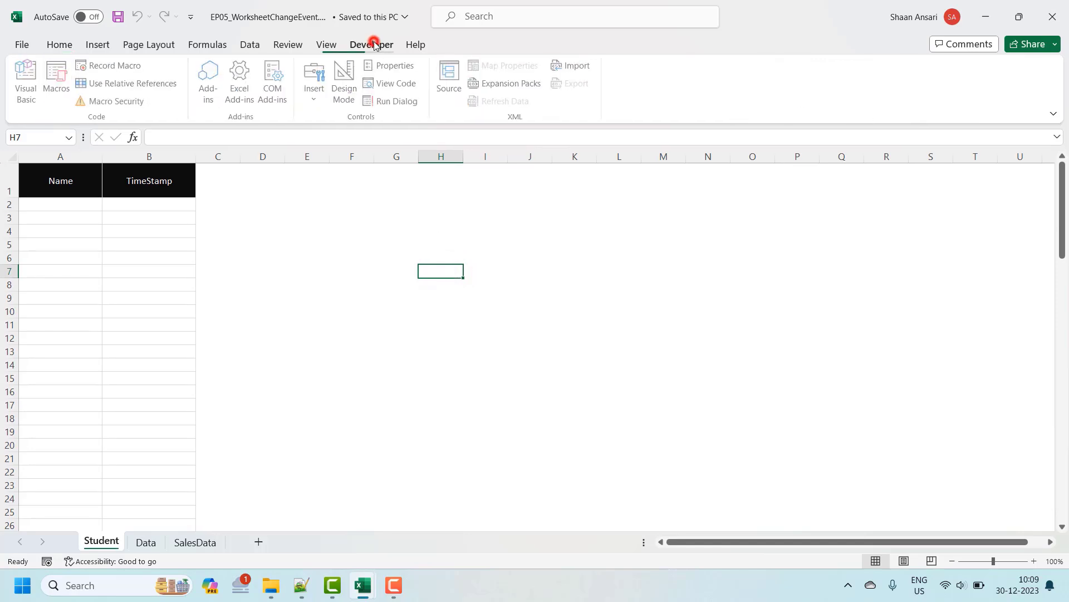
{"action": "left_click", "coordinate": [28, 84]}
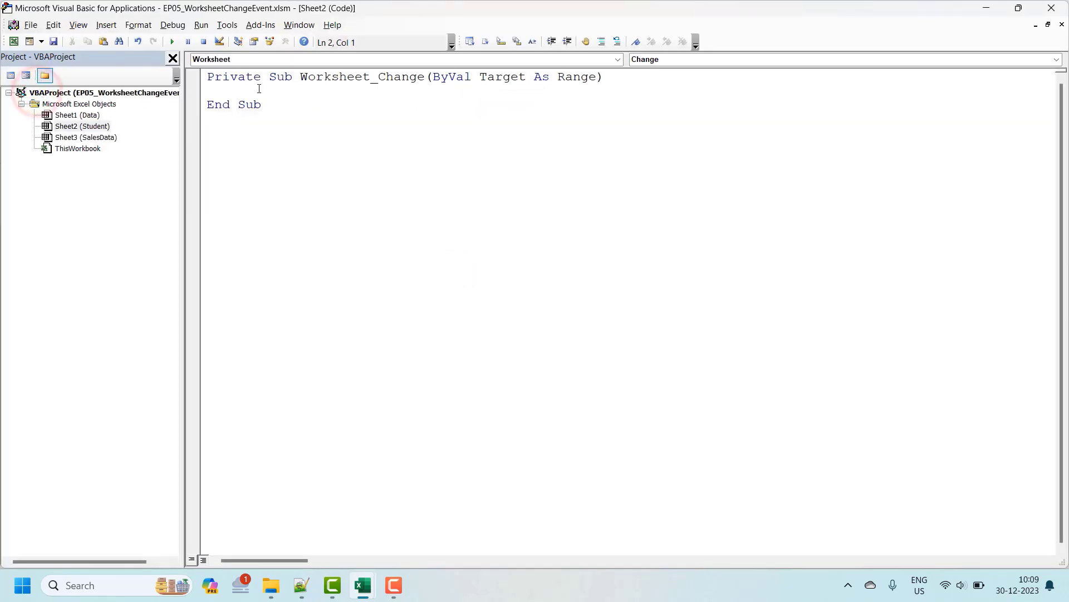
Start a MsgBox line in Worksheet_Change, checking the Target As Range parameter in the header
{"action": "type", "text": "Ms"}
{"action": "type", "text": "gbox"}
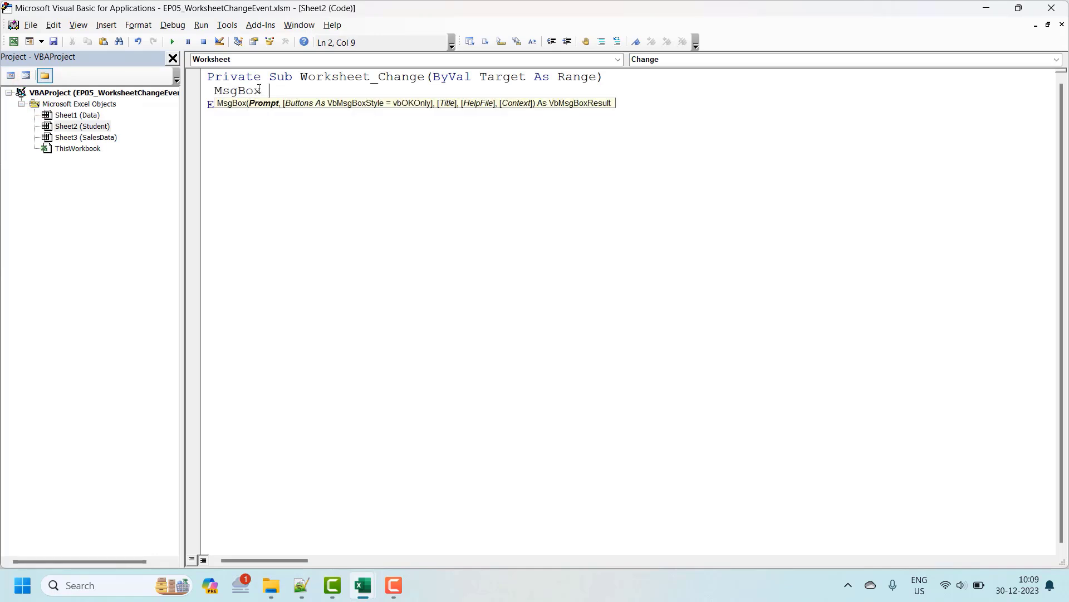
{"action": "double_click", "coordinate": [493, 77]}
{"action": "double_click", "coordinate": [573, 76]}
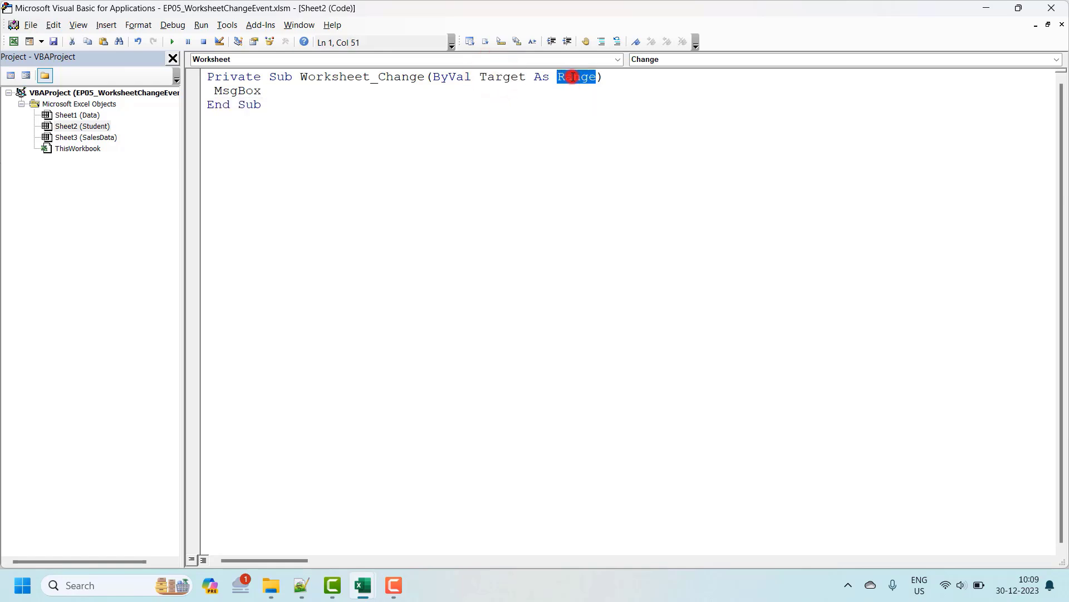
{"action": "left_click", "coordinate": [504, 77]}
{"action": "double_click", "coordinate": [504, 78]}
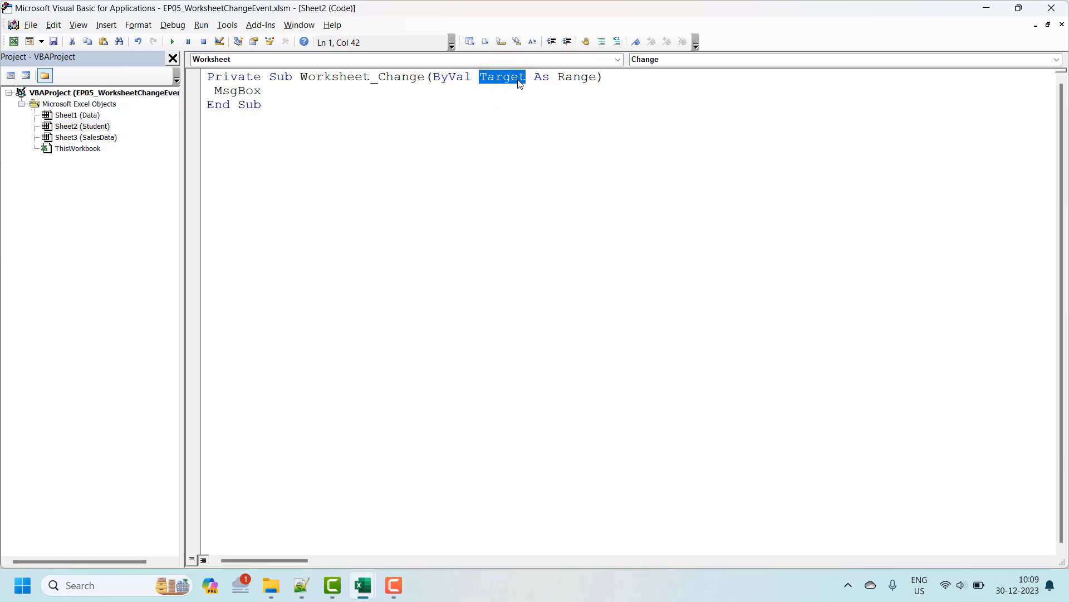
{"action": "double_click", "coordinate": [578, 77]}
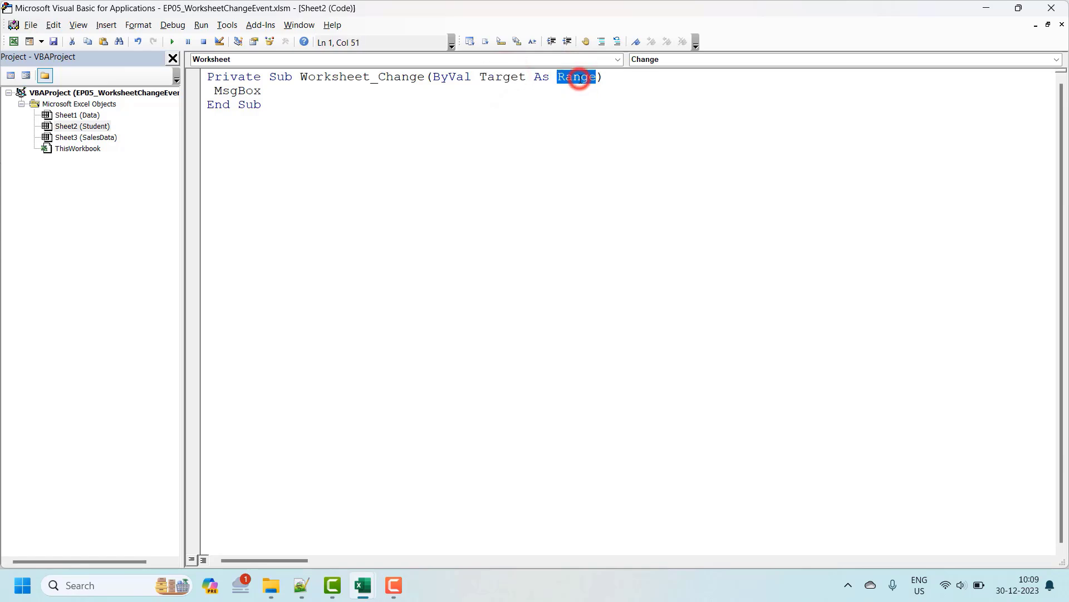
Complete the line as MsgBox Target.Address and return to the Excel workbook
{"action": "left_click", "coordinate": [339, 93]}
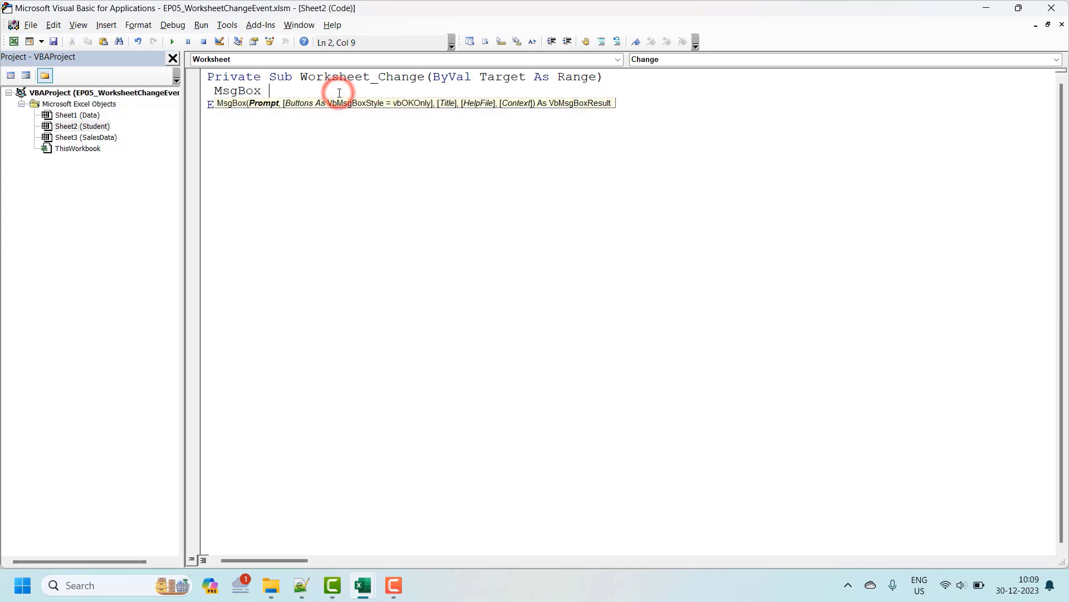
{"action": "type", "text": "Tar"}
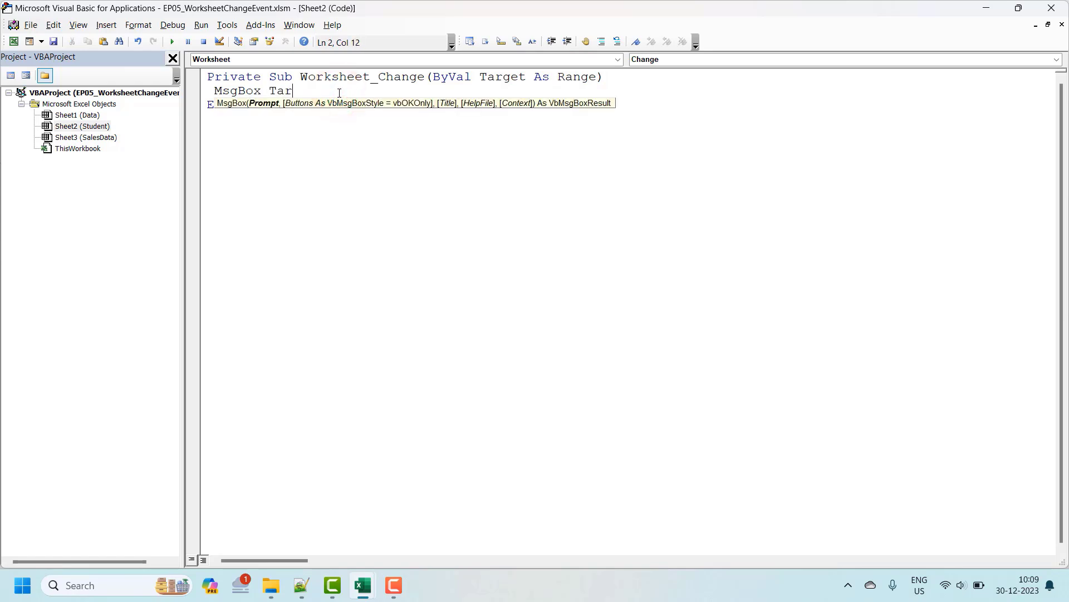
{"action": "type", "text": "get.a"}
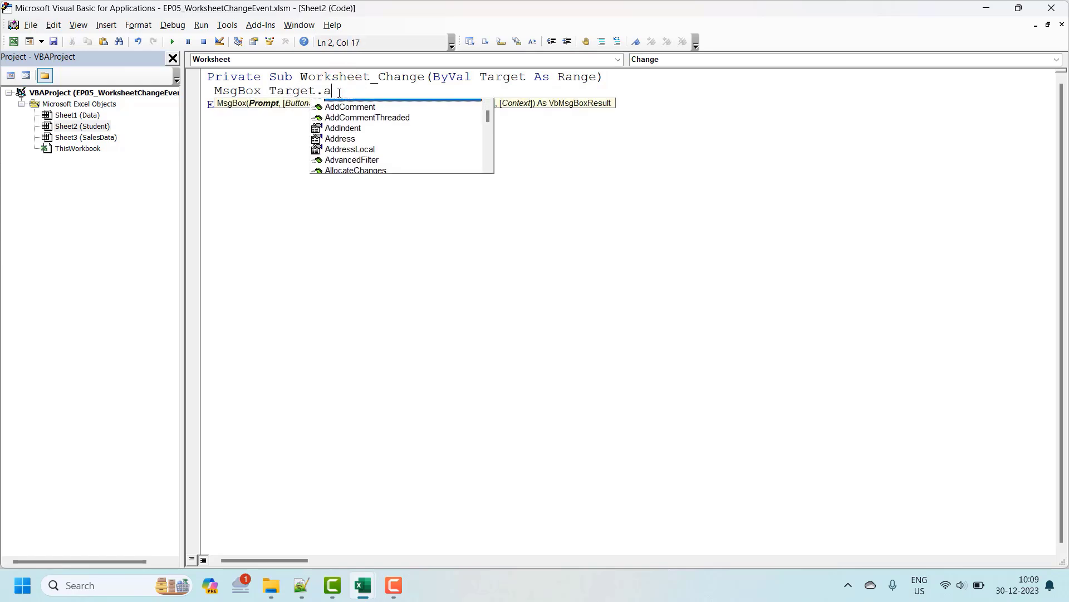
{"action": "type", "text": "dd"}
{"action": "key", "text": "Tab"}
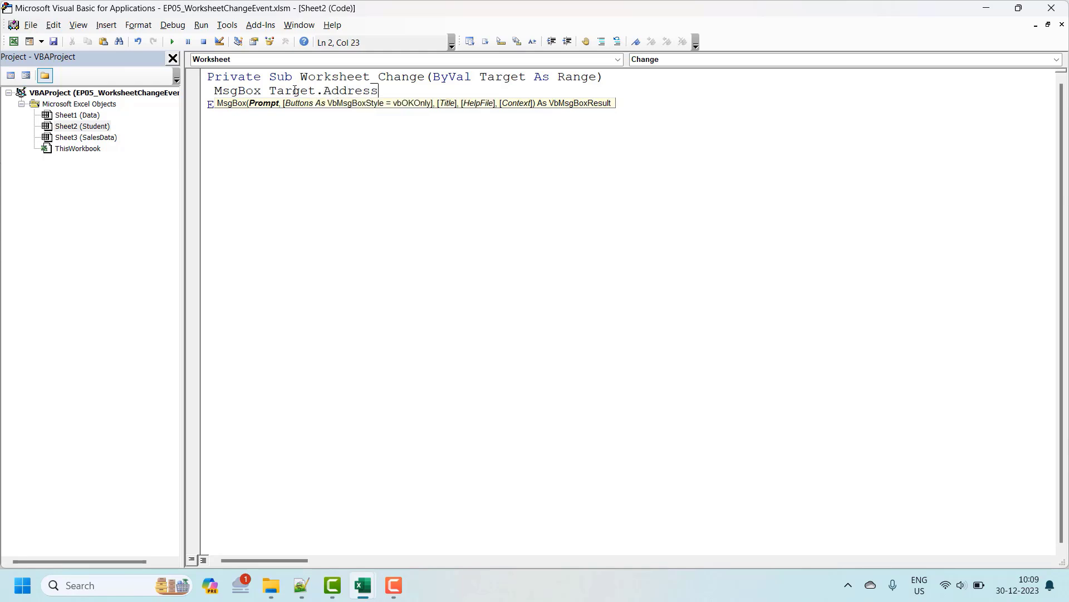
{"action": "double_click", "coordinate": [293, 91]}
{"action": "double_click", "coordinate": [342, 91]}
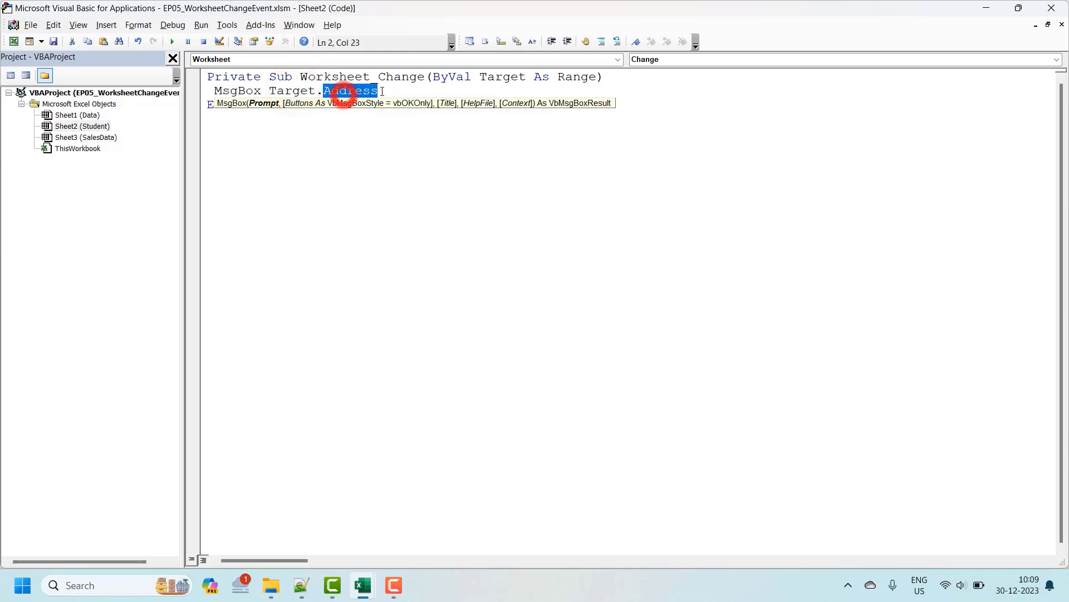
{"action": "left_click", "coordinate": [248, 90]}
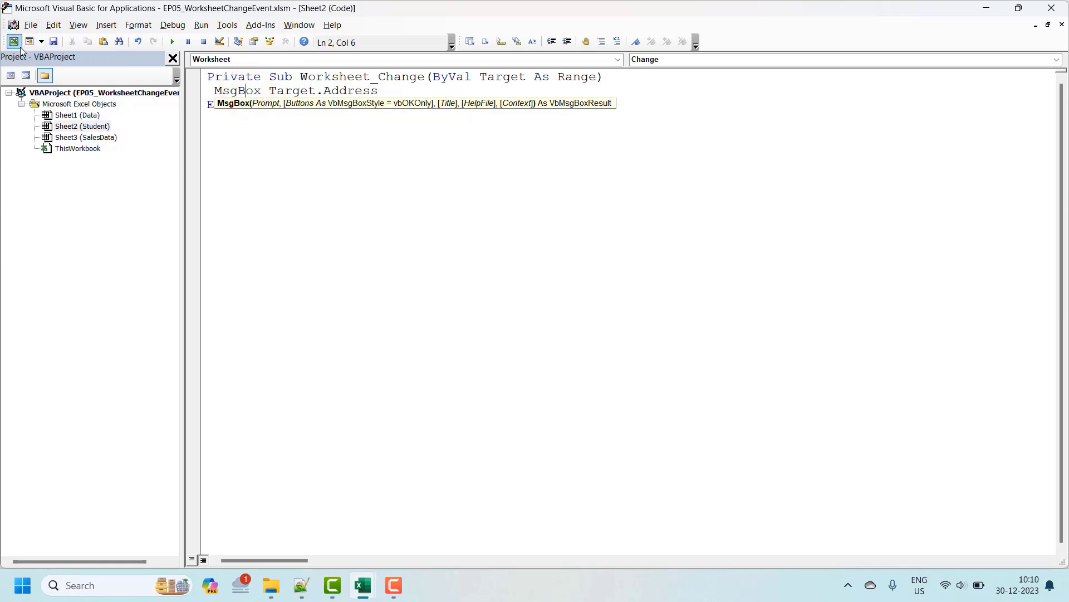
{"action": "left_click", "coordinate": [14, 41]}
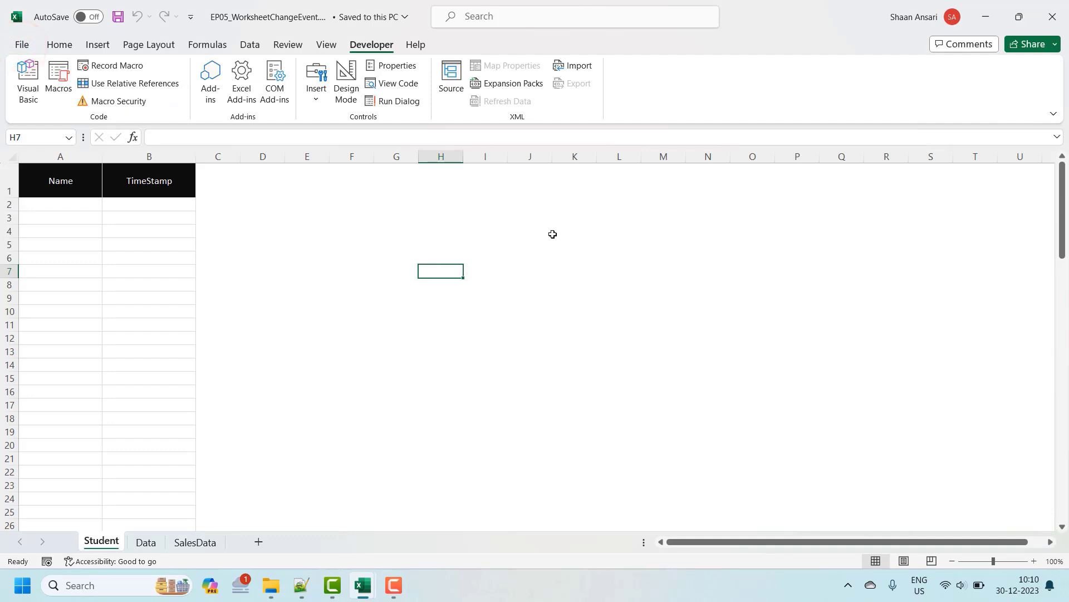
Enter d, fg in S5 and cdv in S9, dismissing the $H$7, $S$5 and $S$9 messages
{"action": "type", "text": "df"}
{"action": "key", "text": "Return"}
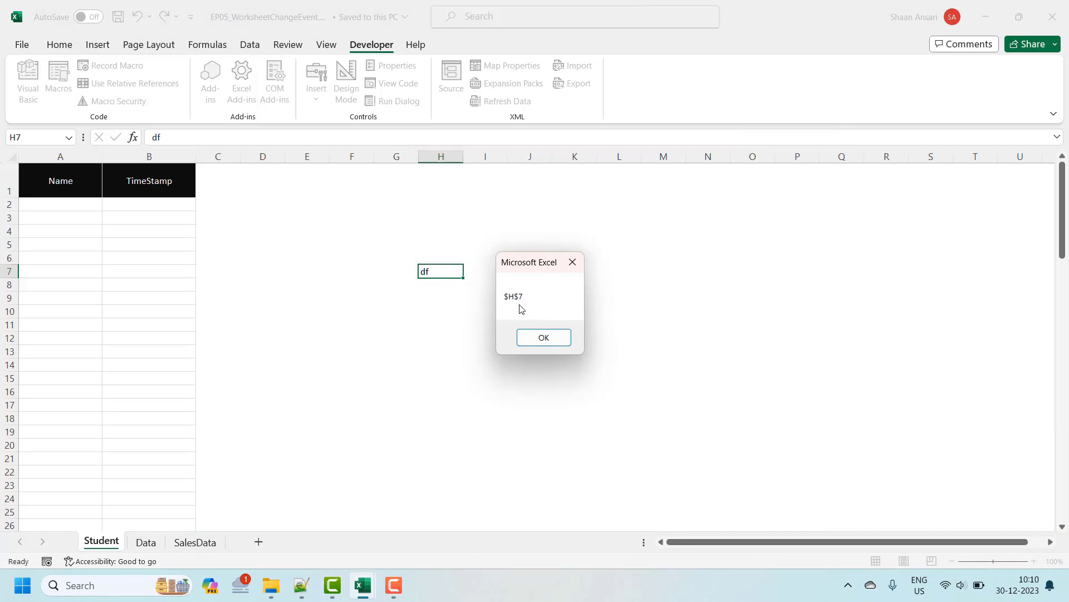
{"action": "left_click", "coordinate": [536, 337]}
{"action": "left_click", "coordinate": [945, 245]}
{"action": "type", "text": "f"}
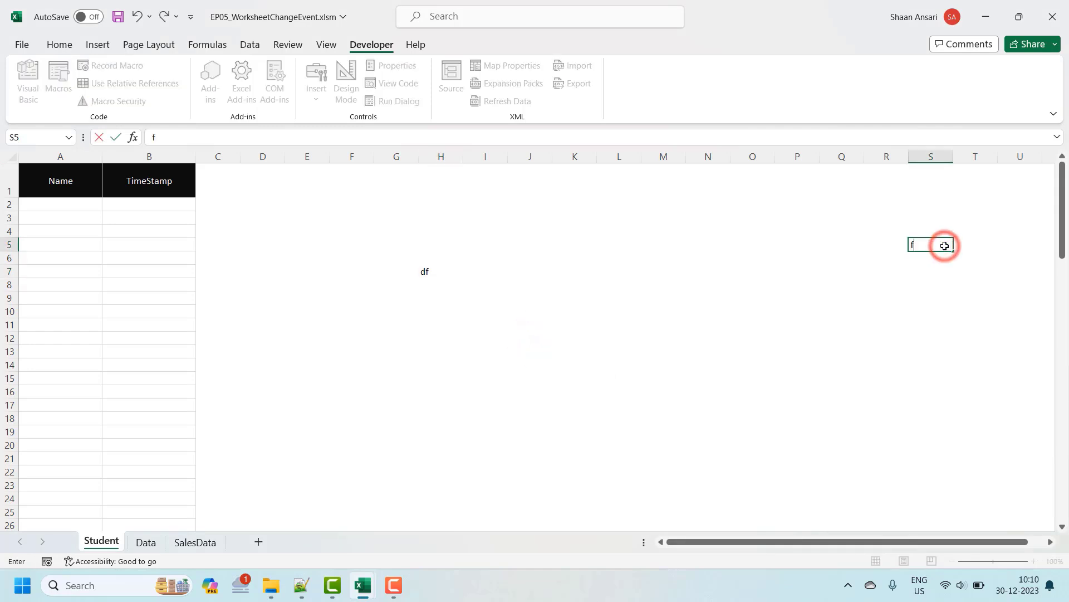
{"action": "type", "text": "g"}
{"action": "key", "text": "Return"}
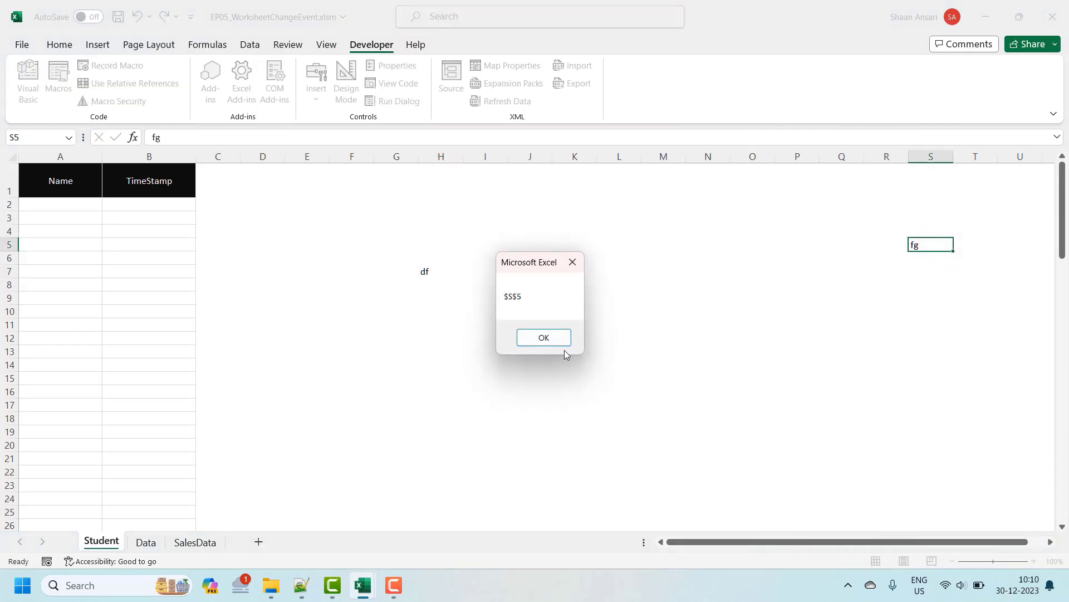
{"action": "left_click", "coordinate": [550, 334]}
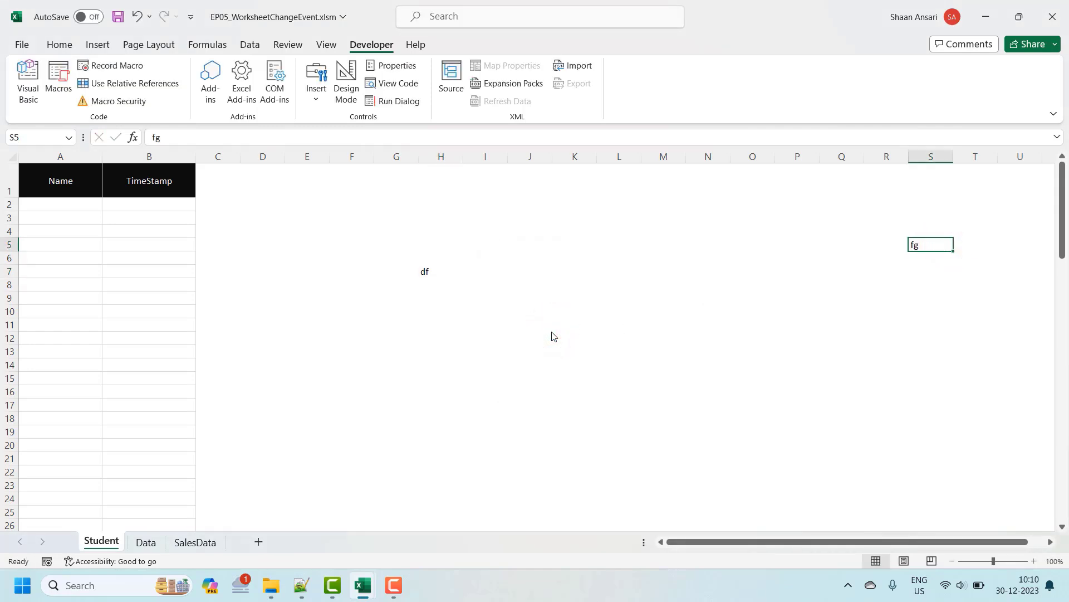
{"action": "left_click", "coordinate": [942, 300]}
{"action": "type", "text": "cdv"}
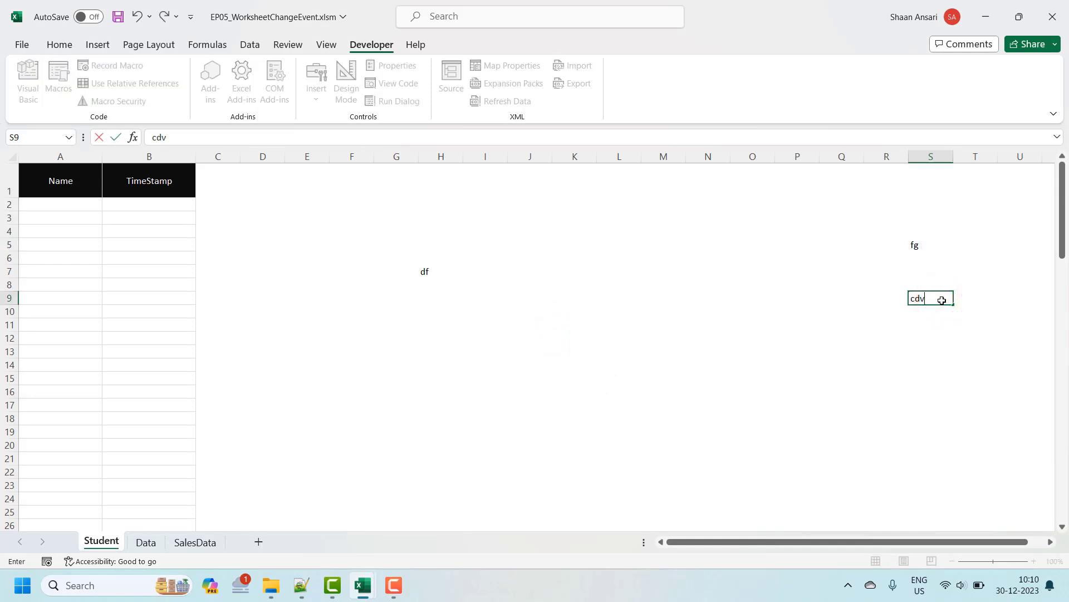
{"action": "key", "text": "Return"}
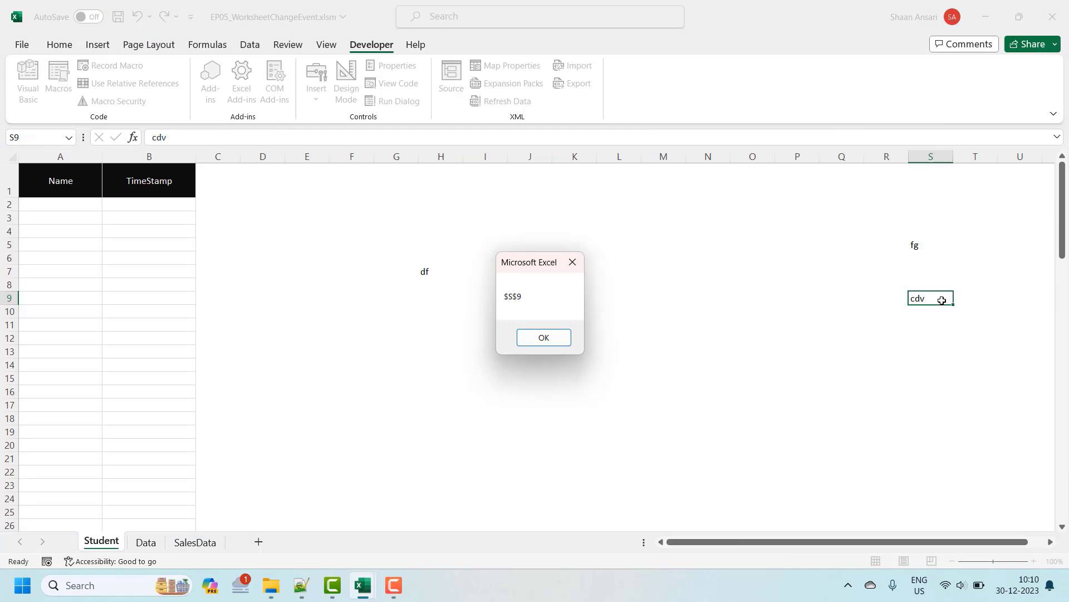
{"action": "key", "text": "Return"}
{"action": "type", "text": "df"}
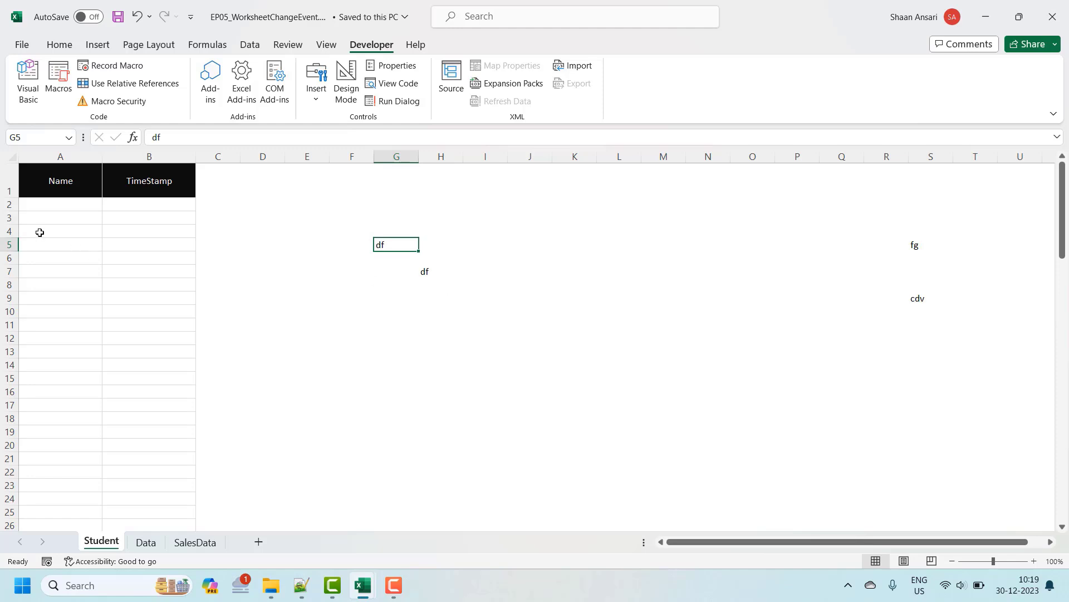
Select cells A1, A2, B2, H7 and G9 on the Student sheet without editing
{"action": "left_click", "coordinate": [48, 205]}
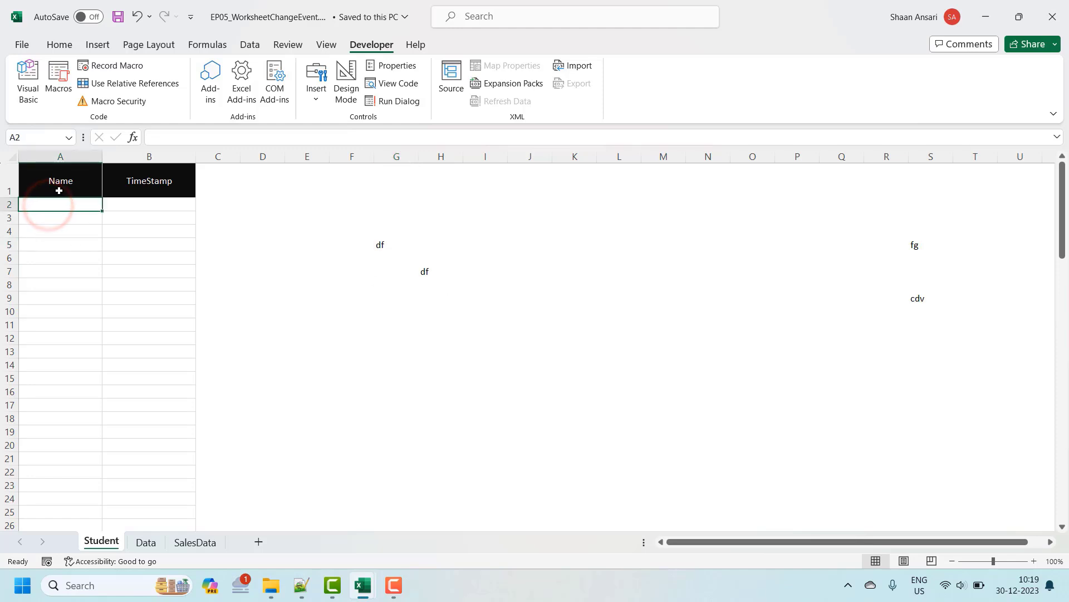
{"action": "left_click", "coordinate": [62, 185]}
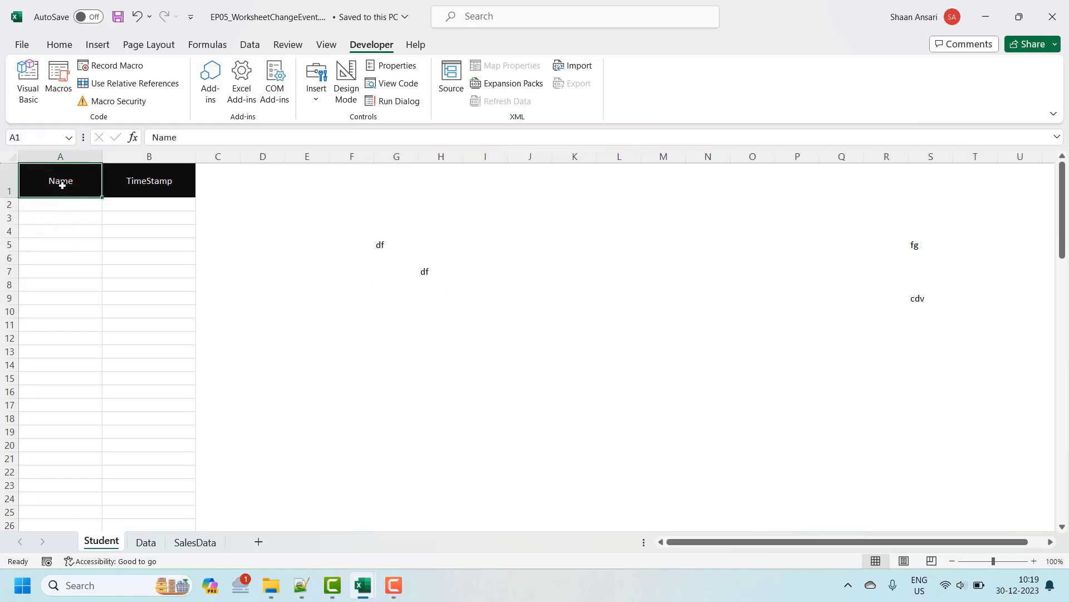
{"action": "left_click", "coordinate": [52, 205]}
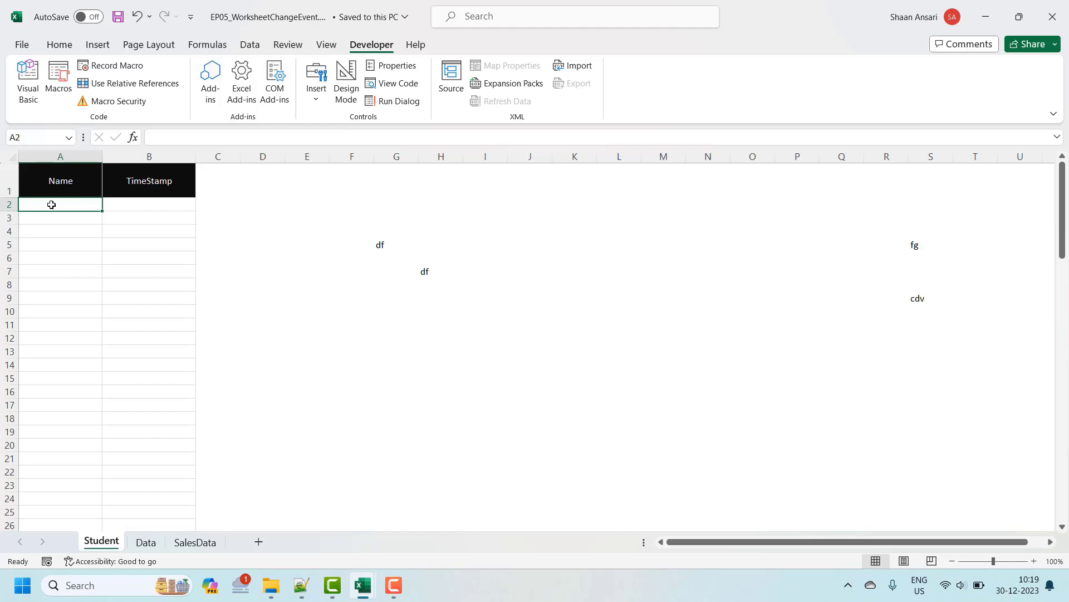
{"action": "key", "text": "Right"}
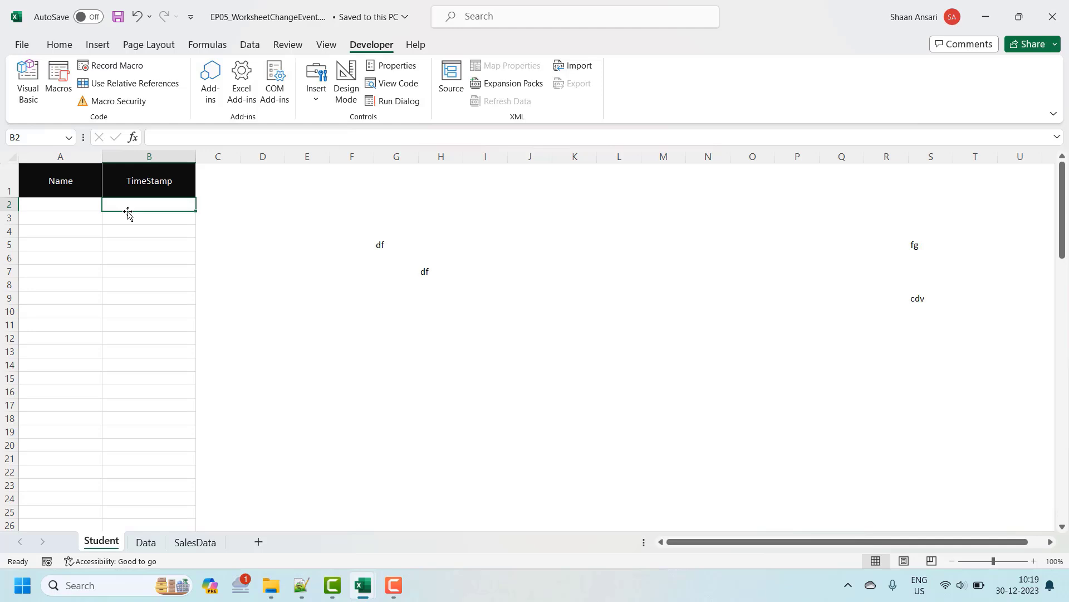
{"action": "left_click", "coordinate": [446, 276]}
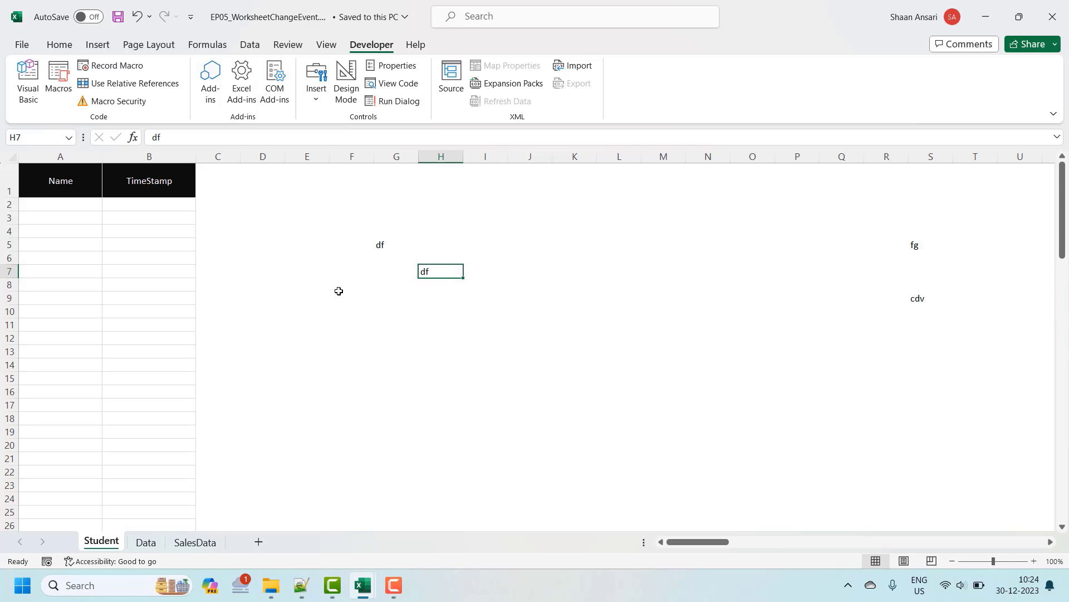
{"action": "left_click", "coordinate": [389, 295]}
{"action": "left_click", "coordinate": [77, 201]}
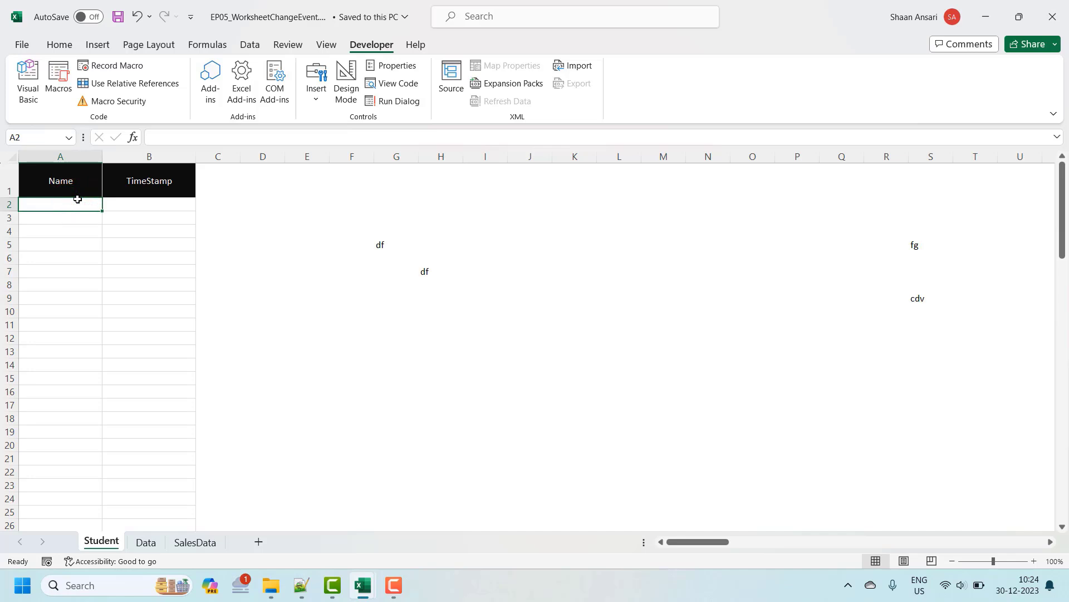
Move through I8, J8, J9 and G9 to A1, then open the Student sheet's macro code
{"action": "left_click", "coordinate": [484, 290]}
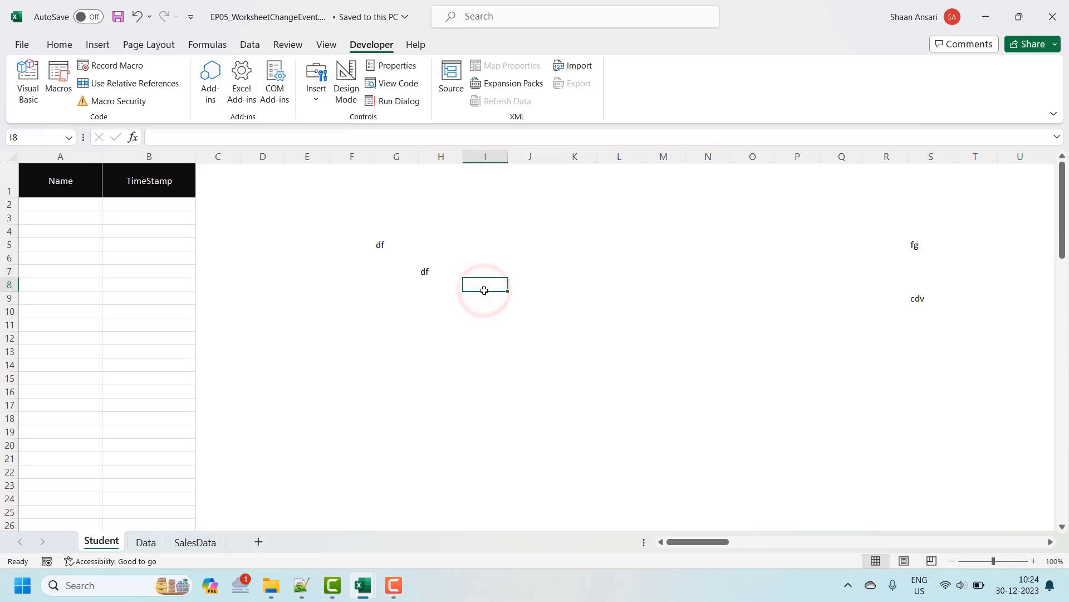
{"action": "key", "text": "Right"}
{"action": "key", "text": "Down"}
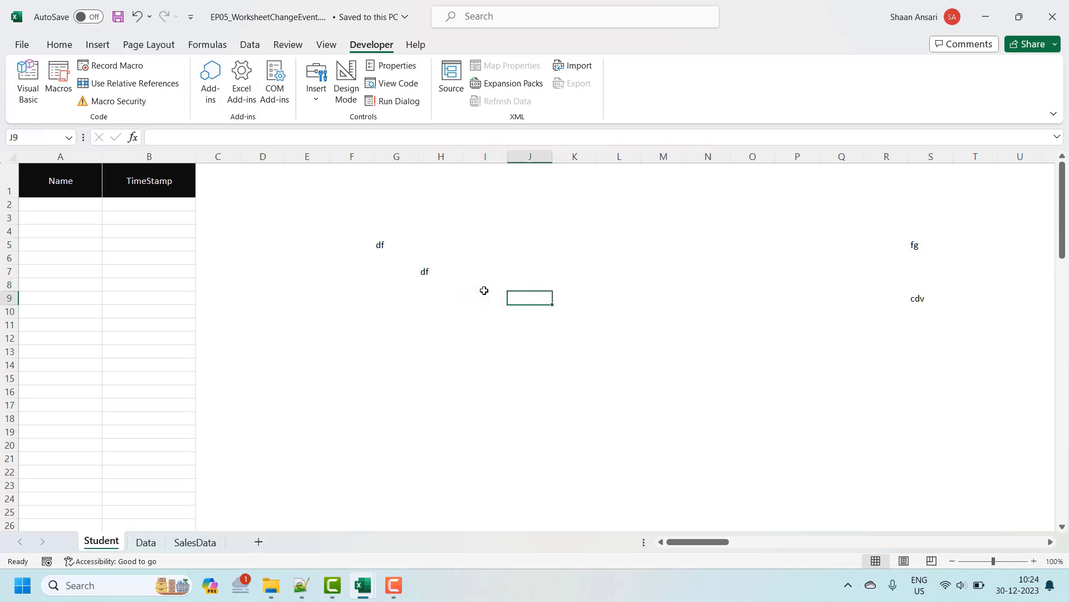
{"action": "key", "text": "Left"}
{"action": "key", "text": "Left"}
{"action": "key", "text": "Left"}
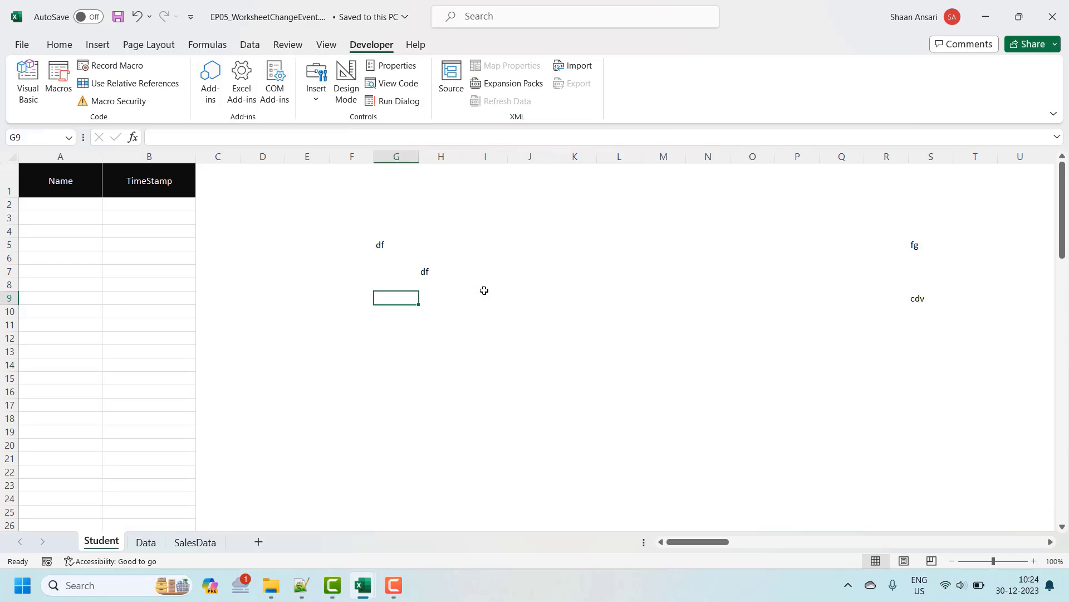
{"action": "left_click", "coordinate": [76, 192]}
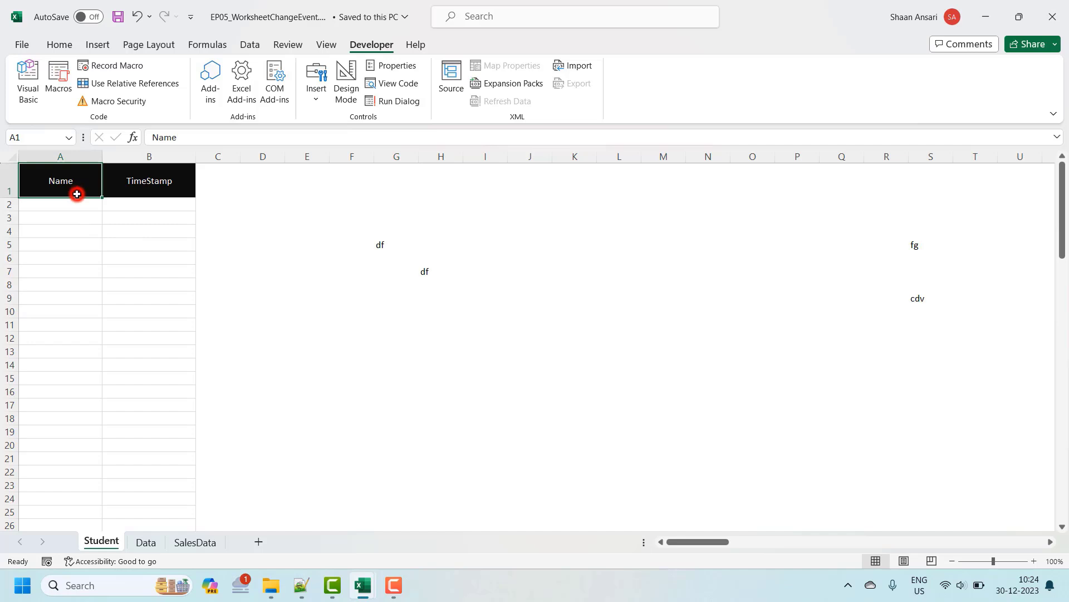
{"action": "left_click", "coordinate": [28, 83]}
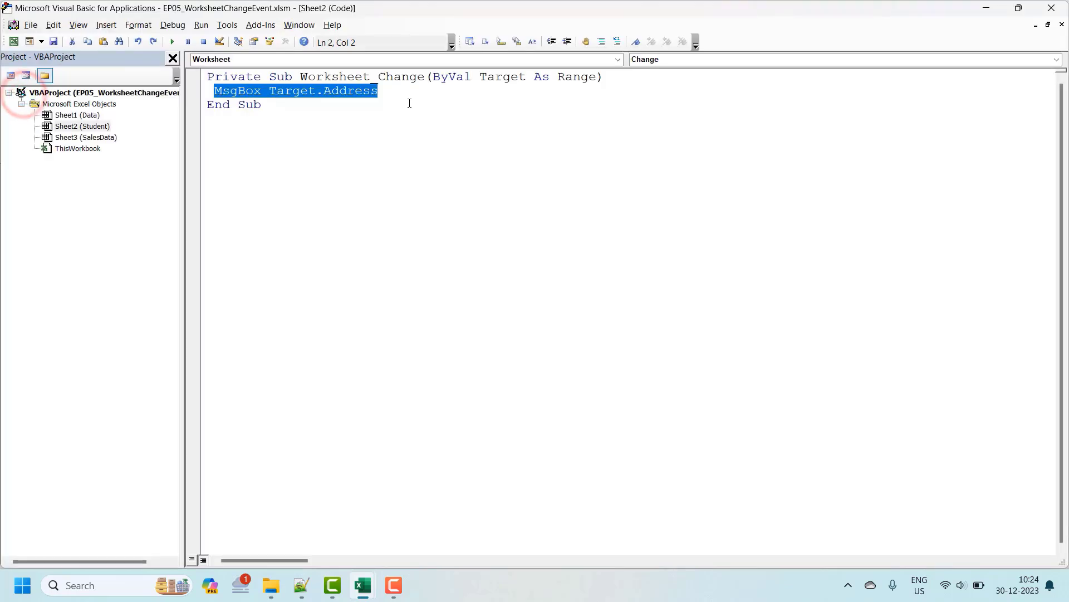
Replace the MsgBox line with an If Not Intersect(Target, Range("A2:A100")) Is Nothing condition
{"action": "key", "text": "Delete"}
{"action": "type", "text": "if"}
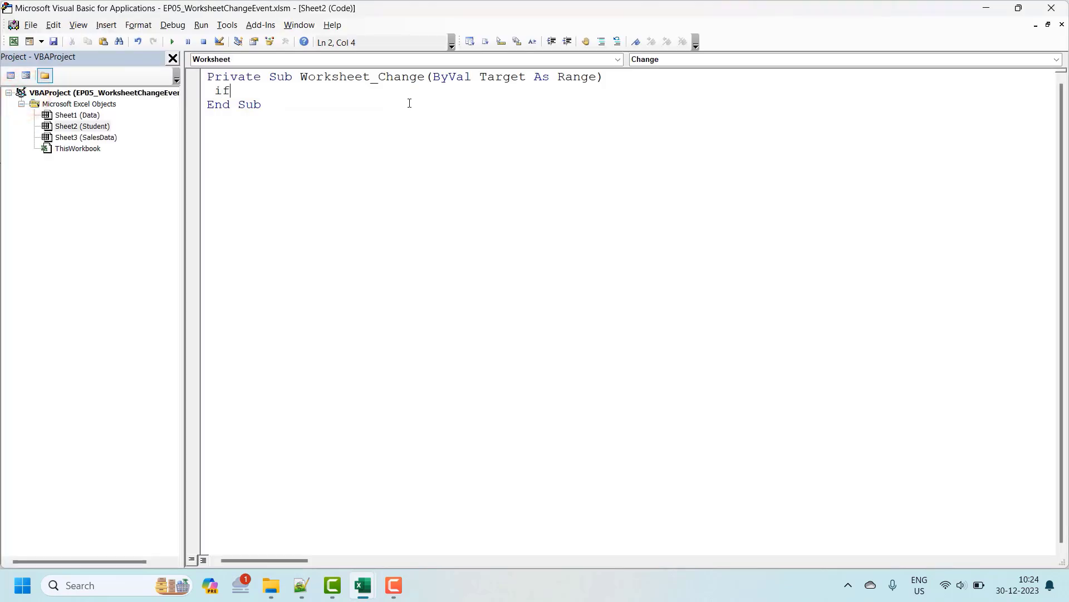
{"action": "type", "text": "( Int"}
{"action": "key", "text": "ctrl+space"}
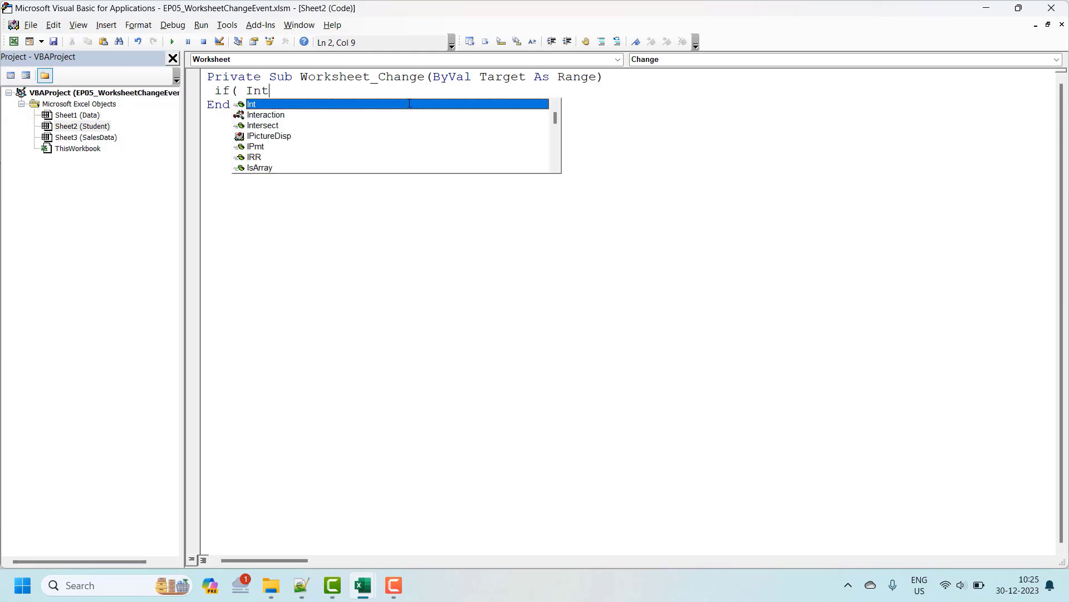
{"action": "key", "text": "Down"}
{"action": "key", "text": "Down"}
{"action": "key", "text": "Tab"}
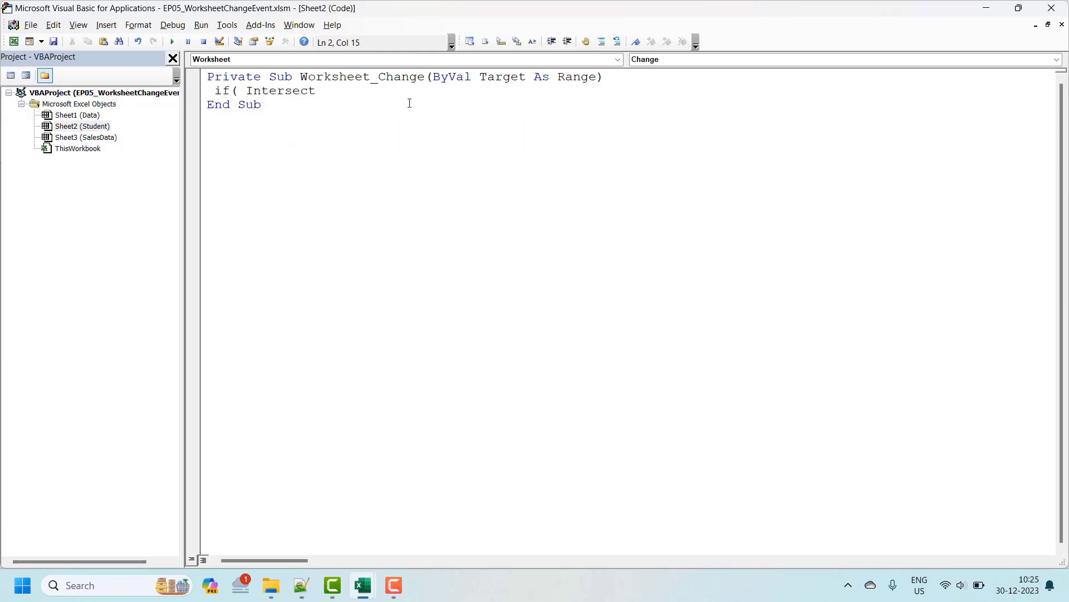
{"action": "type", "text": "(Tar"}
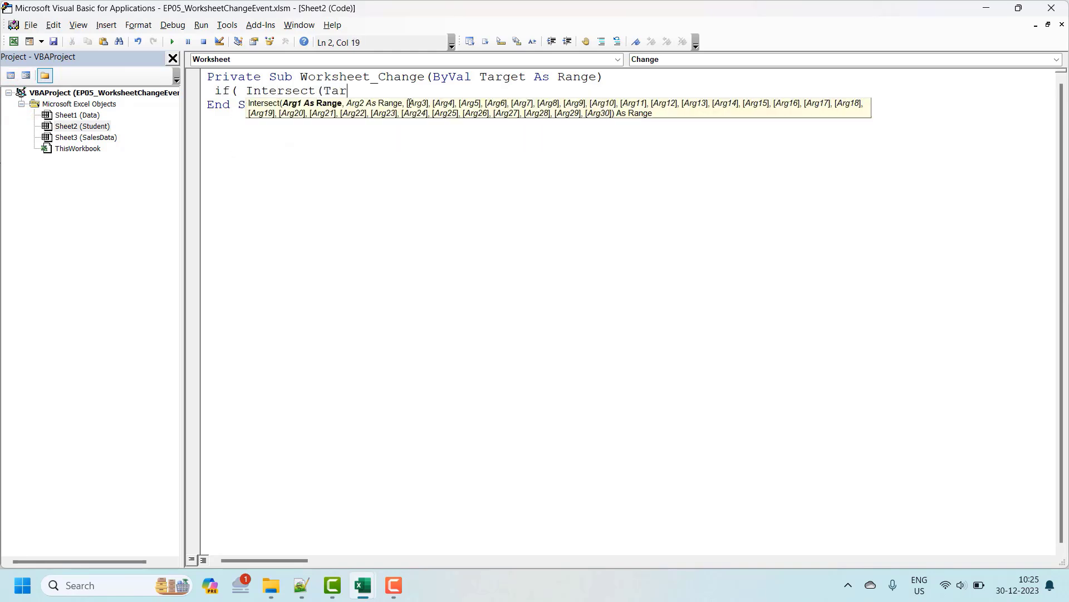
{"action": "type", "text": "get,"}
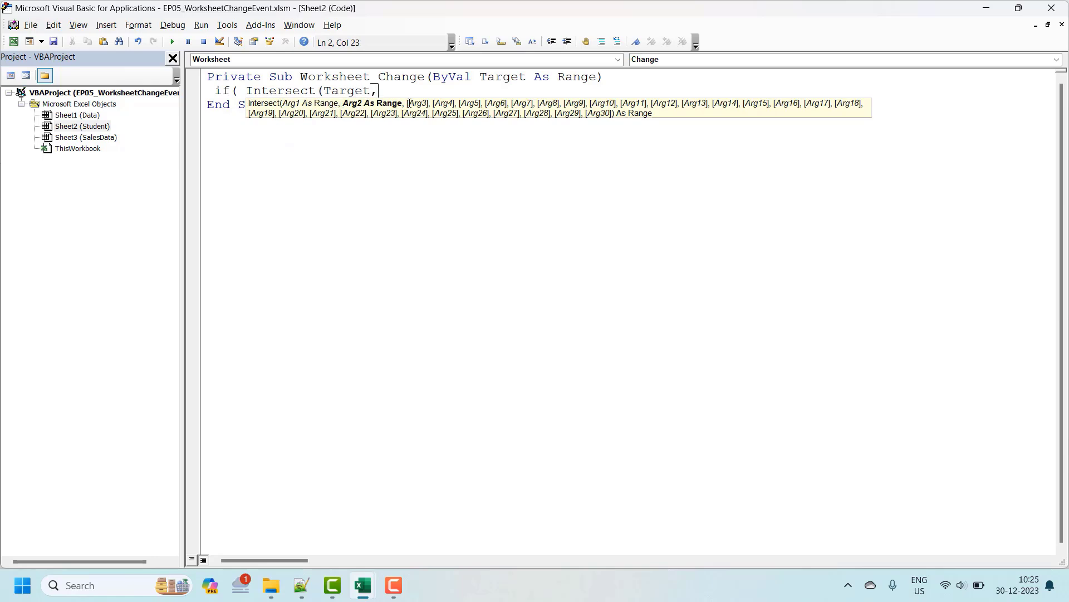
{"action": "type", "text": "Range("}
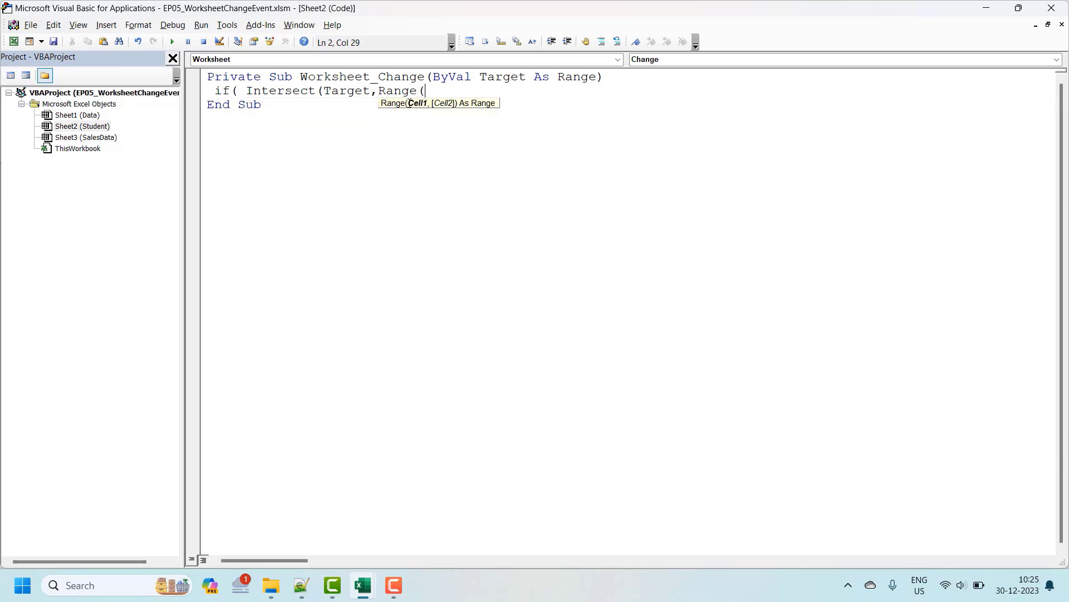
{"action": "type", "text": "\"A2:"}
{"action": "type", "text": "A100\""}
{"action": "type", "text": ") is "}
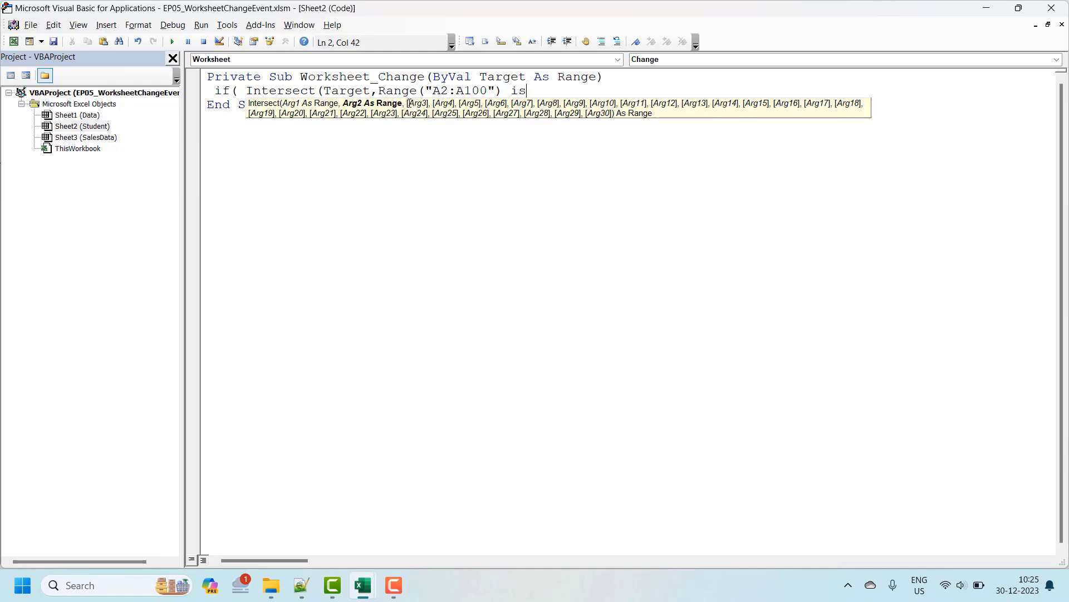
{"action": "type", "text": "Nothing"}
{"action": "type", "text": ")"}
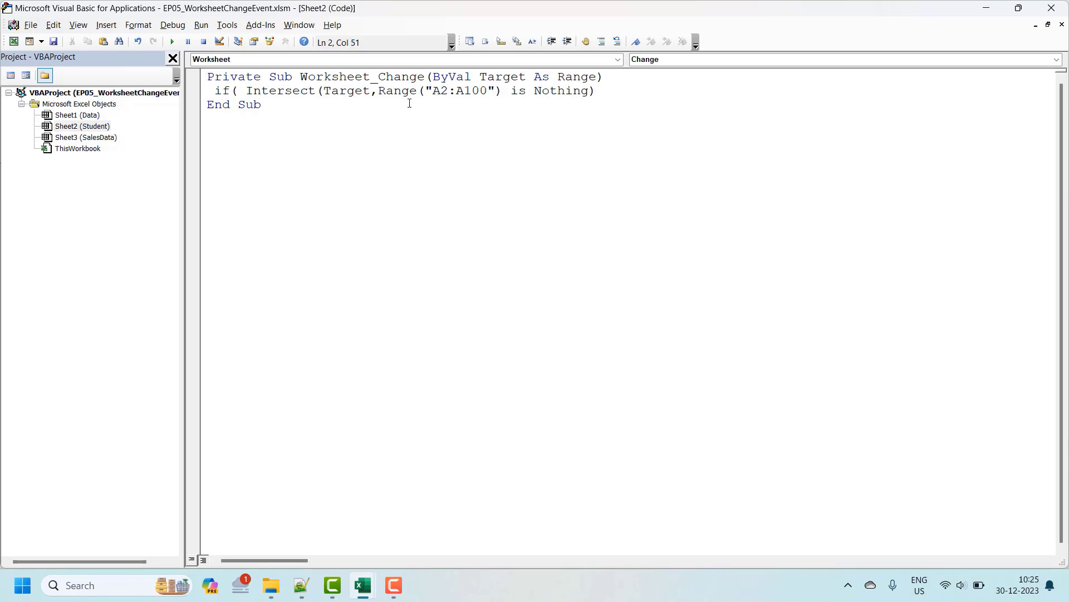
{"action": "left_click", "coordinate": [245, 92]}
{"action": "key", "text": "BackSpace"}
{"action": "key", "text": "Left"}
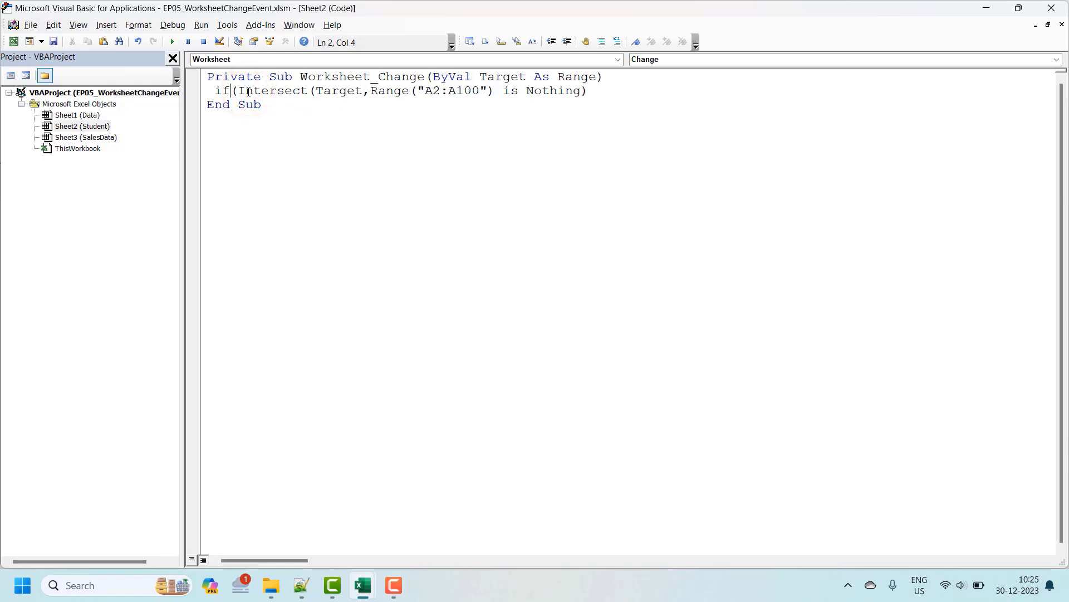
{"action": "type", "text": "not"}
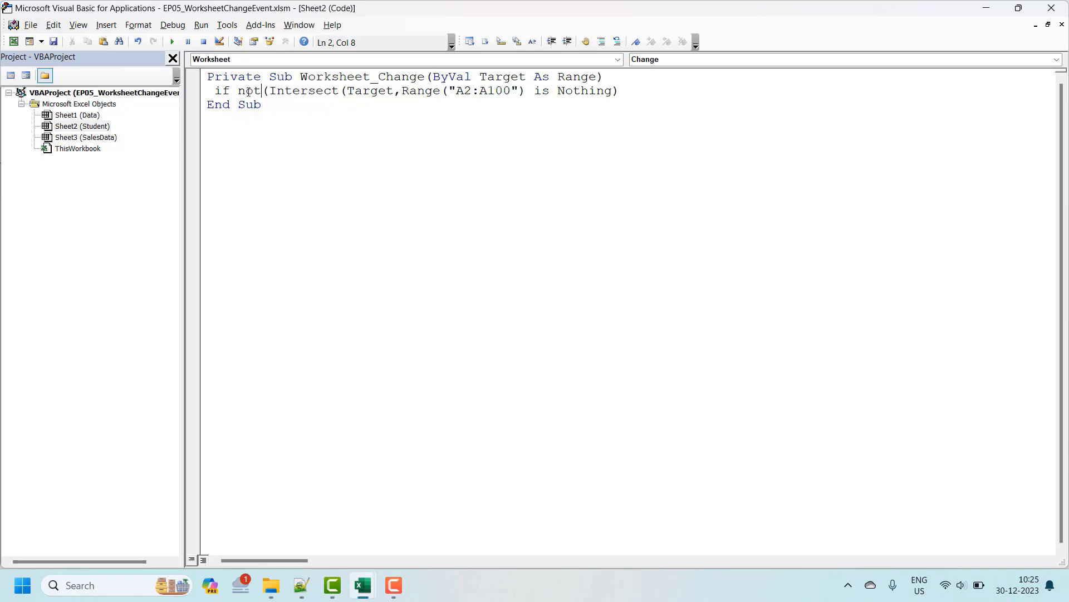
Finish the condition with Then, close the block with End If and fix the parentheses
{"action": "double_click", "coordinate": [499, 91]}
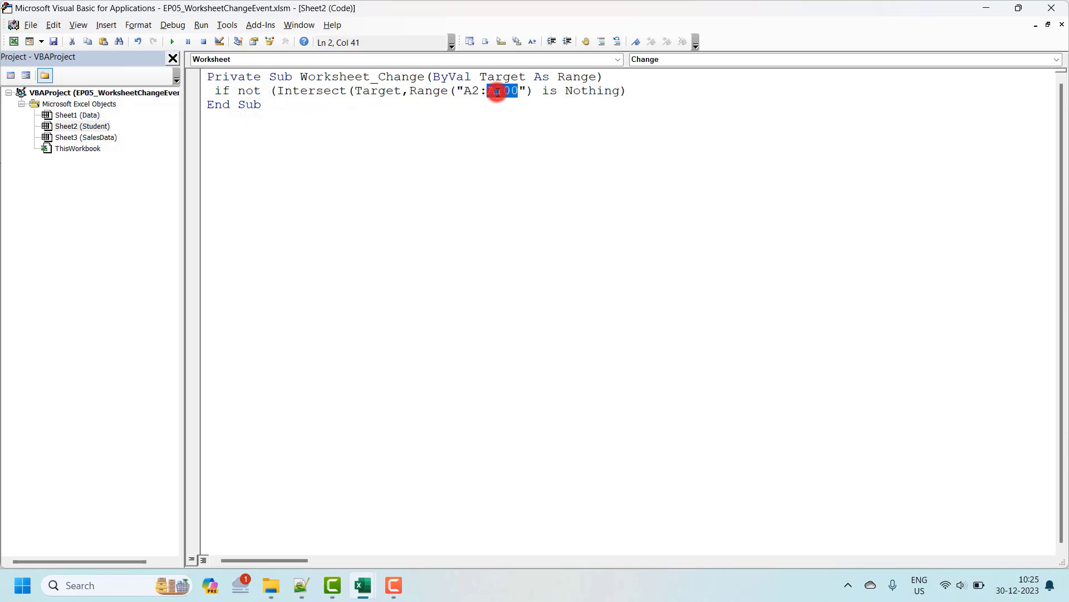
{"action": "left_click", "coordinate": [634, 73]}
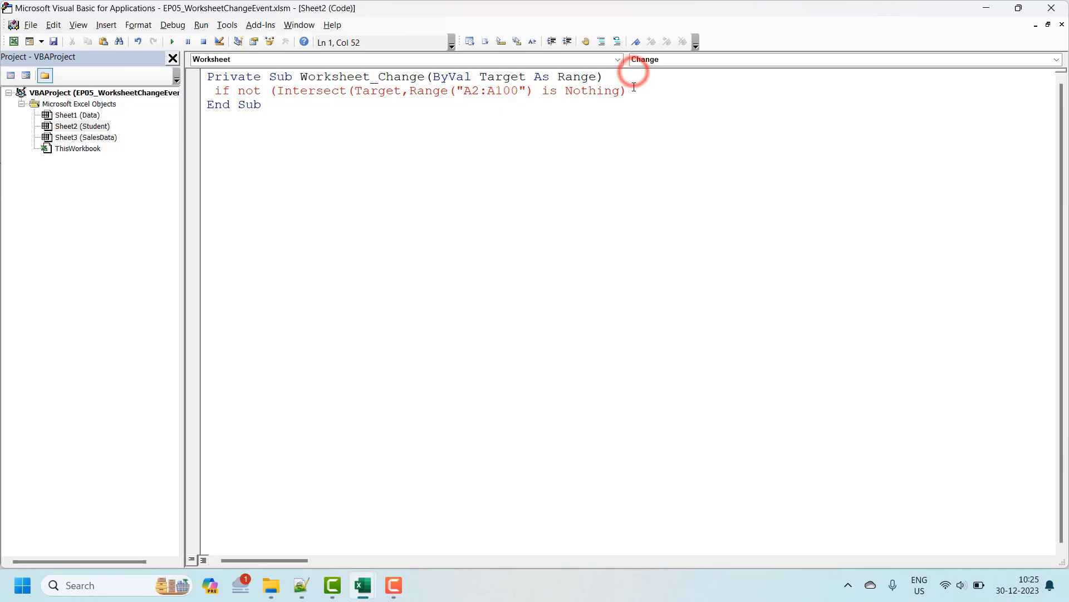
{"action": "left_click", "coordinate": [633, 90]}
{"action": "type", "text": "then"}
{"action": "key", "text": "Return"}
{"action": "key", "text": "Return"}
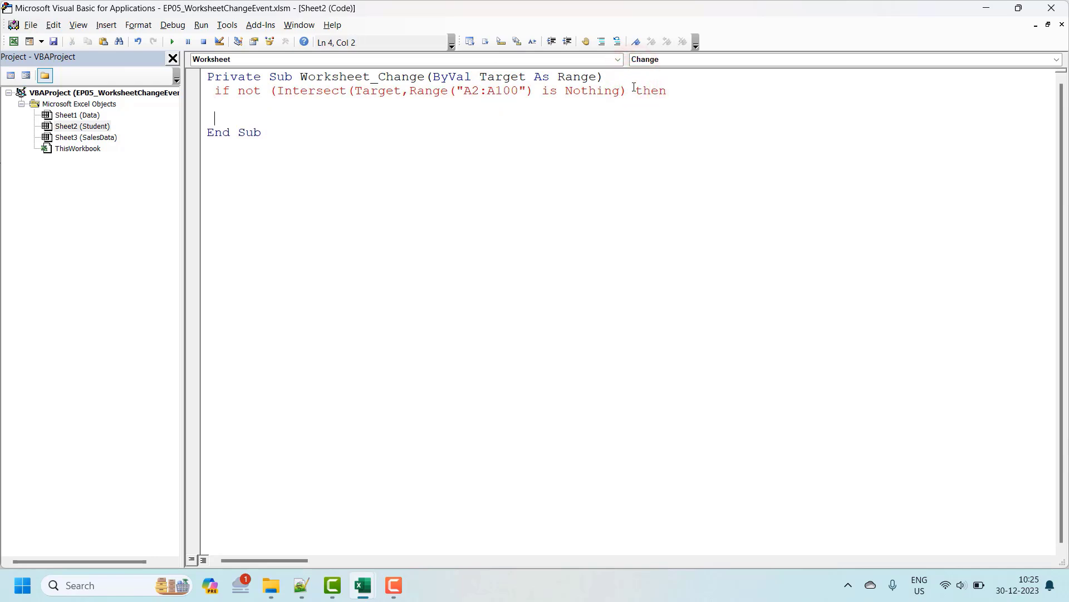
{"action": "type", "text": "End I"}
{"action": "type", "text": "f"}
{"action": "left_click", "coordinate": [536, 89]}
{"action": "type", "text": ")"}
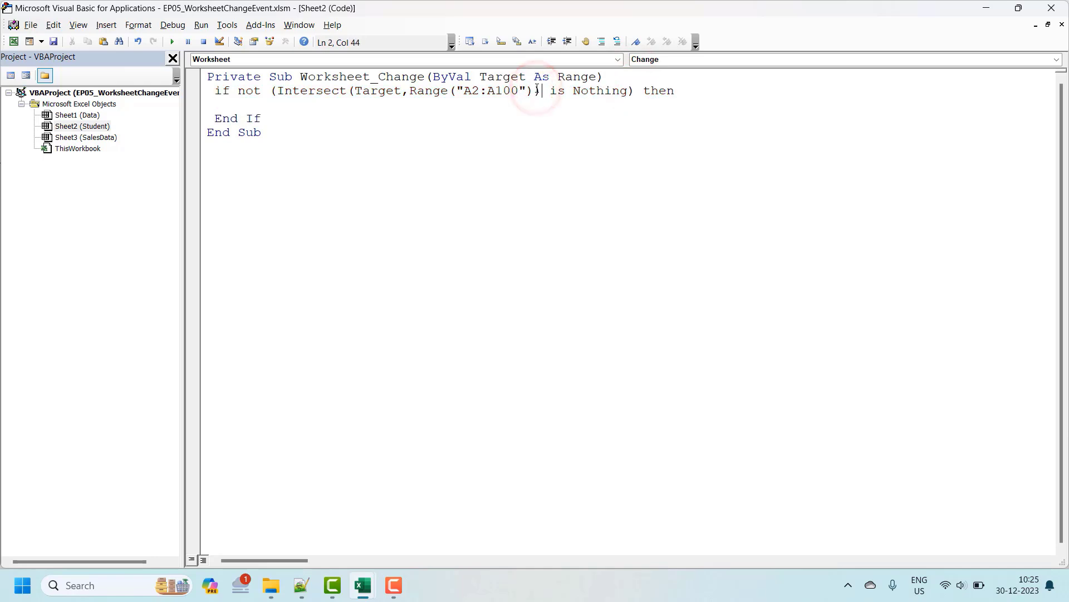
Put an indented MsgBox Target.Address line inside the If block
{"action": "left_click", "coordinate": [644, 101]}
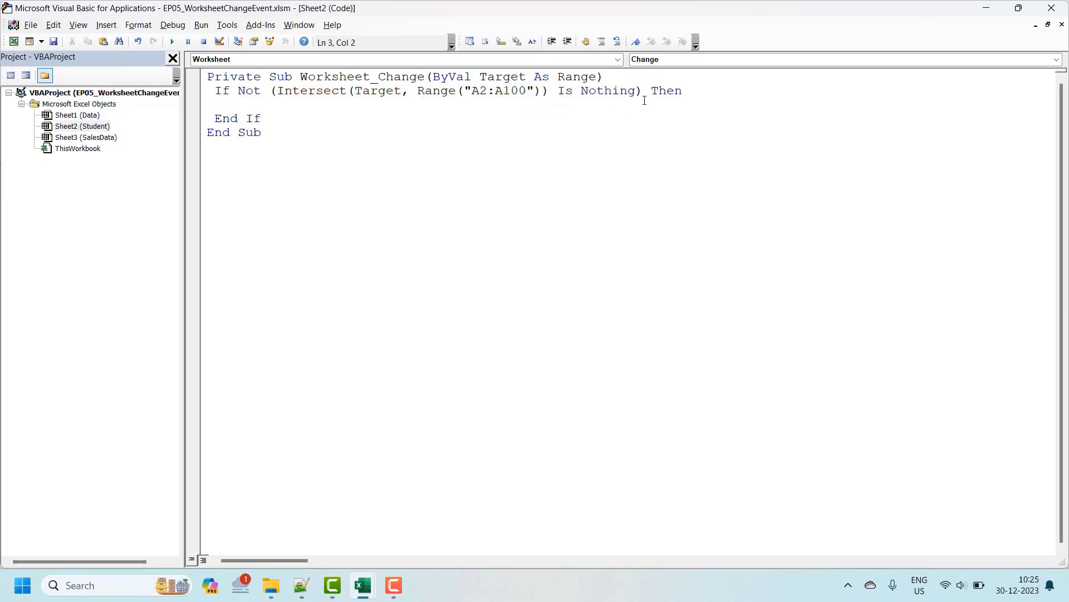
{"action": "key", "text": "Tab"}
{"action": "type", "text": "MsgBox "}
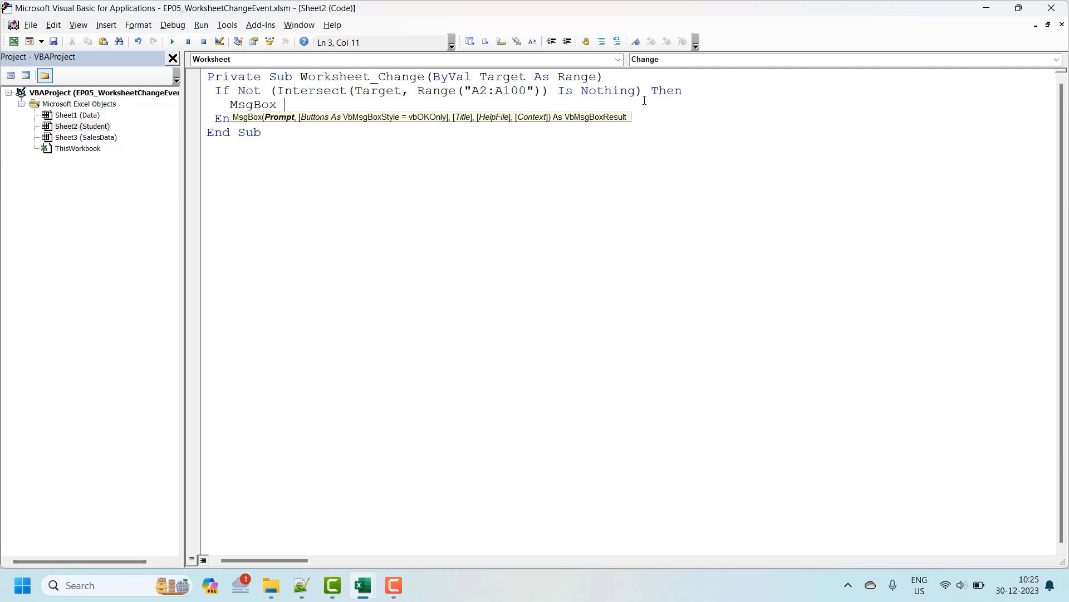
{"action": "type", "text": "Target.a"}
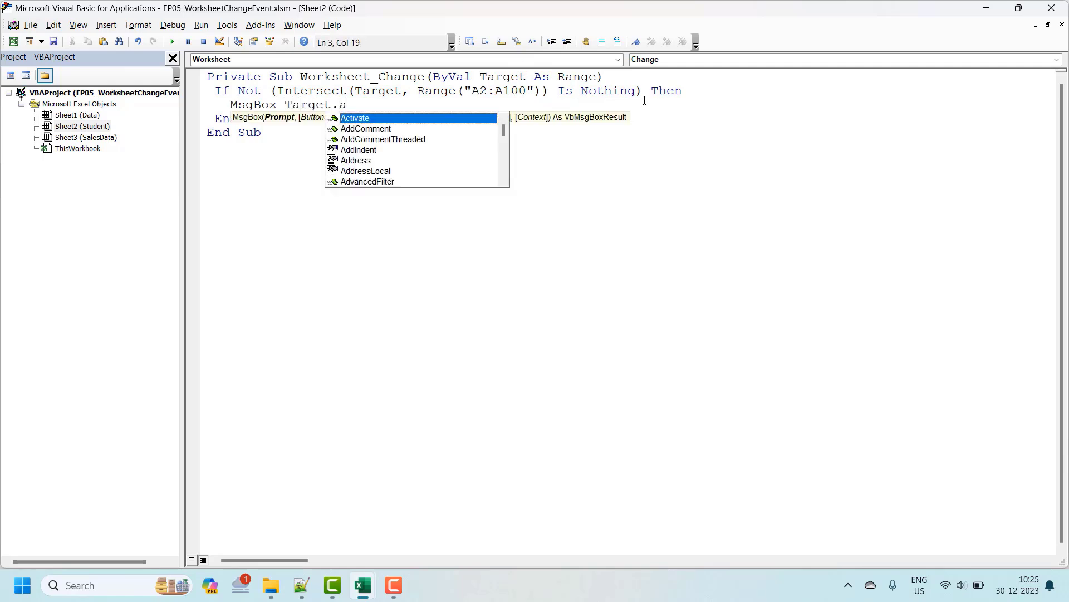
{"action": "type", "text": "ddre"}
{"action": "key", "text": "Tab"}
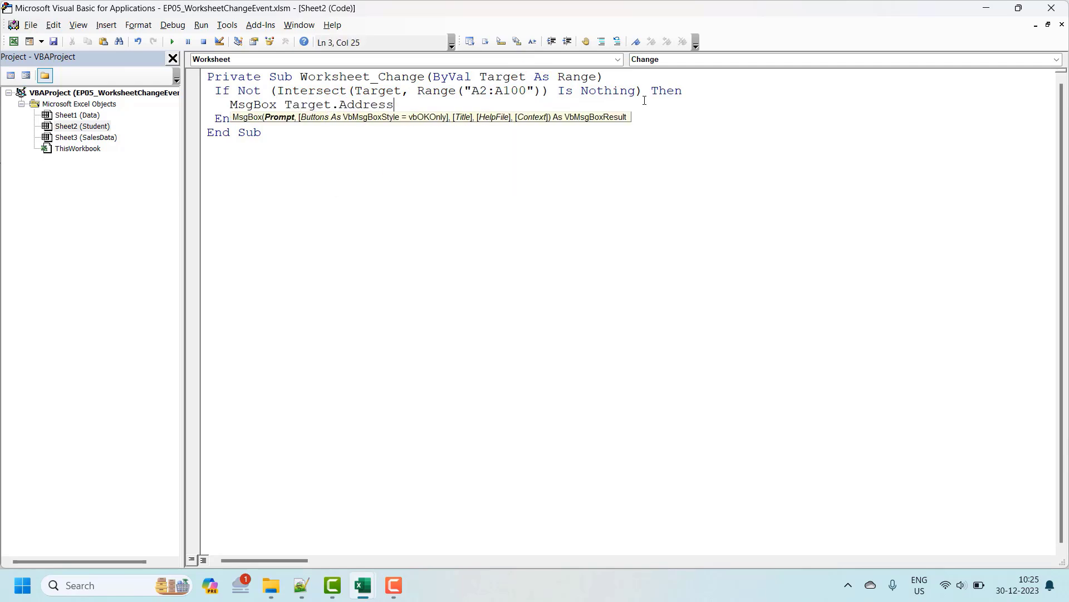
{"action": "key", "text": "Down"}
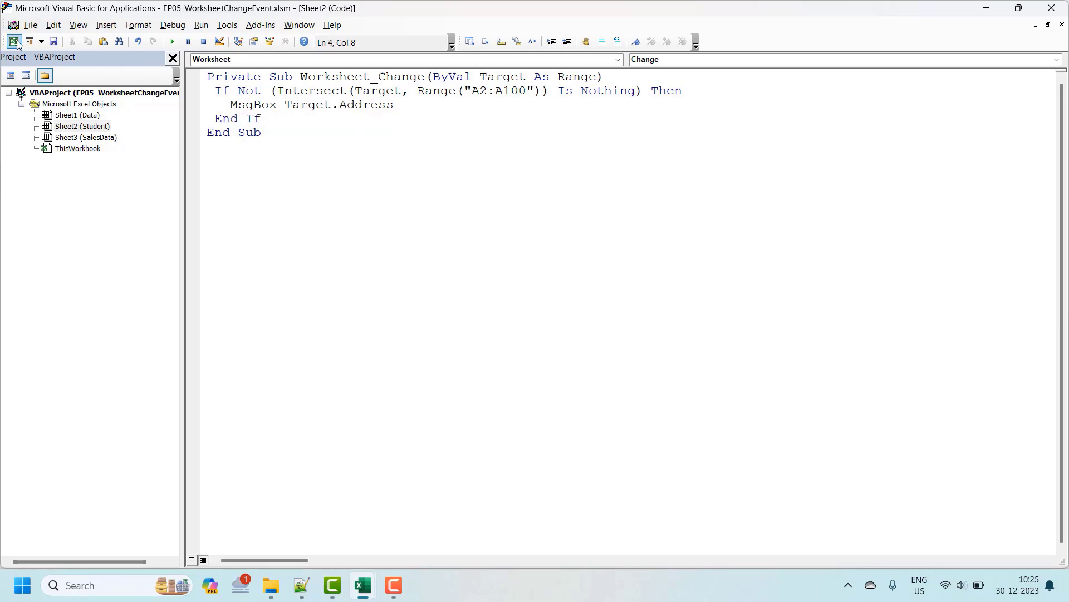
Enter sds in A2, dismiss the $A$2 message, then clear the test entry
{"action": "left_click", "coordinate": [15, 43]}
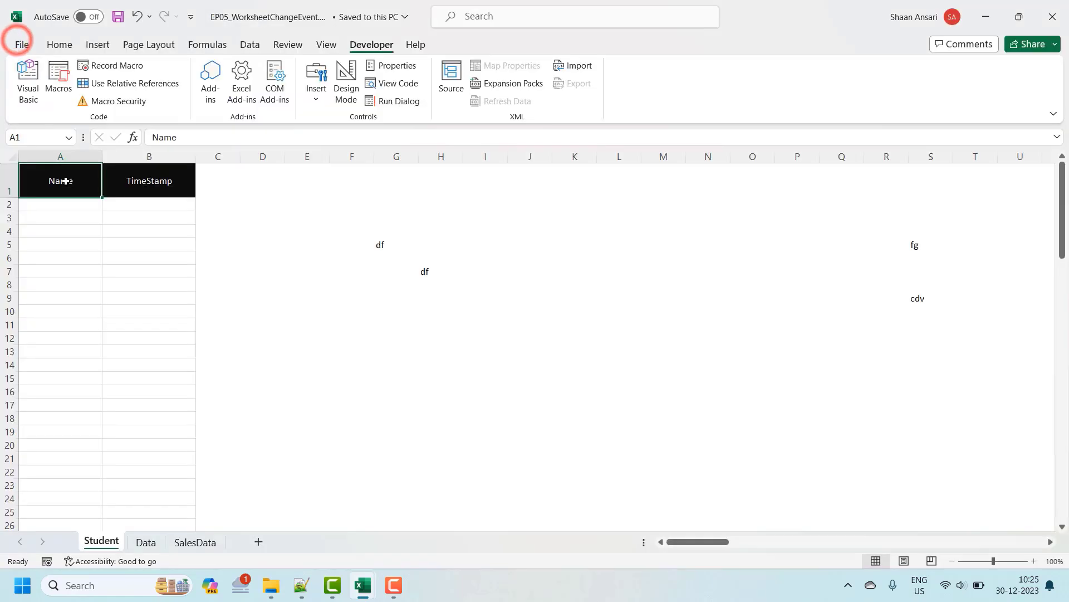
{"action": "left_click", "coordinate": [58, 211]}
{"action": "type", "text": "sds"}
{"action": "key", "text": "Return"}
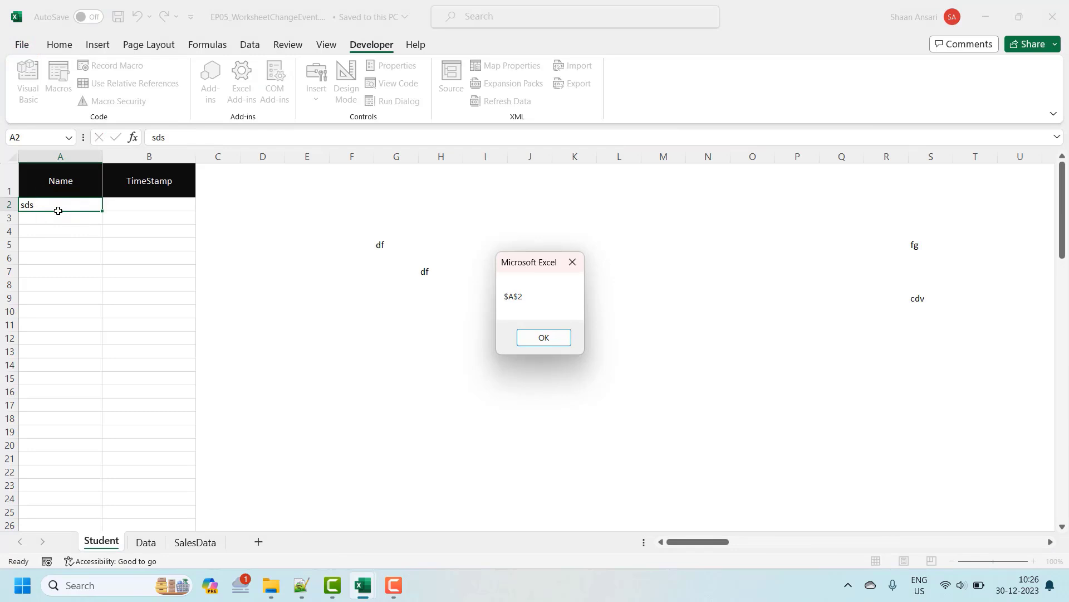
{"action": "key", "text": "Return"}
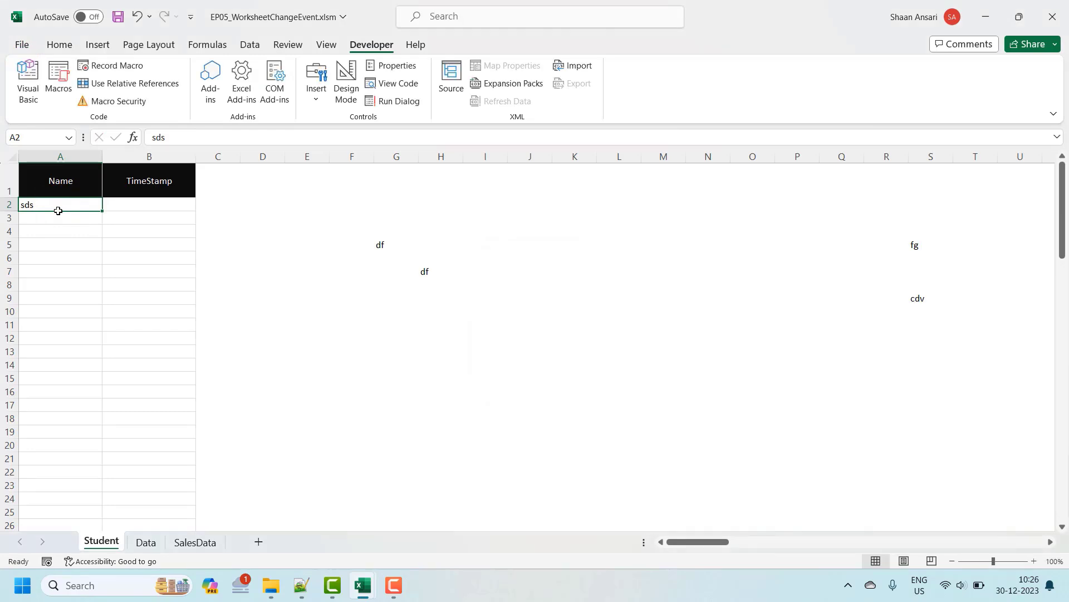
{"action": "key", "text": "Delete"}
{"action": "key", "text": "Return"}
Enter fg, fgf and df in G2, G4 and G7 with no message, then return to the code
{"action": "key", "text": "Right"}
{"action": "key", "text": "Right"}
{"action": "key", "text": "Right"}
{"action": "key", "text": "Right"}
{"action": "key", "text": "Right"}
{"action": "key", "text": "Right"}
{"action": "type", "text": "fg"}
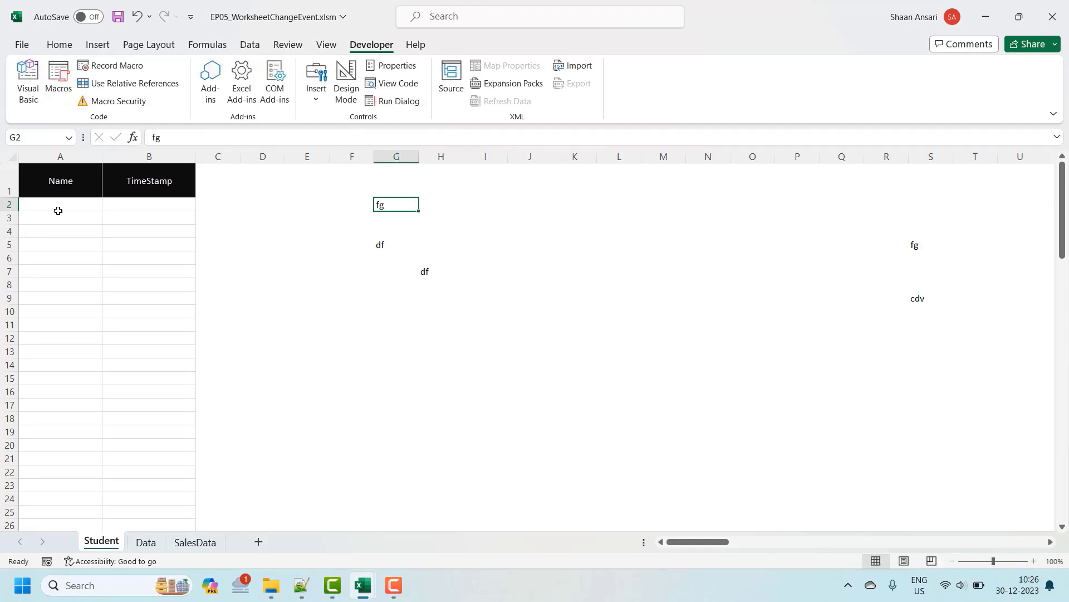
{"action": "key", "text": "Return"}
{"action": "key", "text": "Return"}
{"action": "type", "text": "fgf"}
{"action": "key", "text": "Return"}
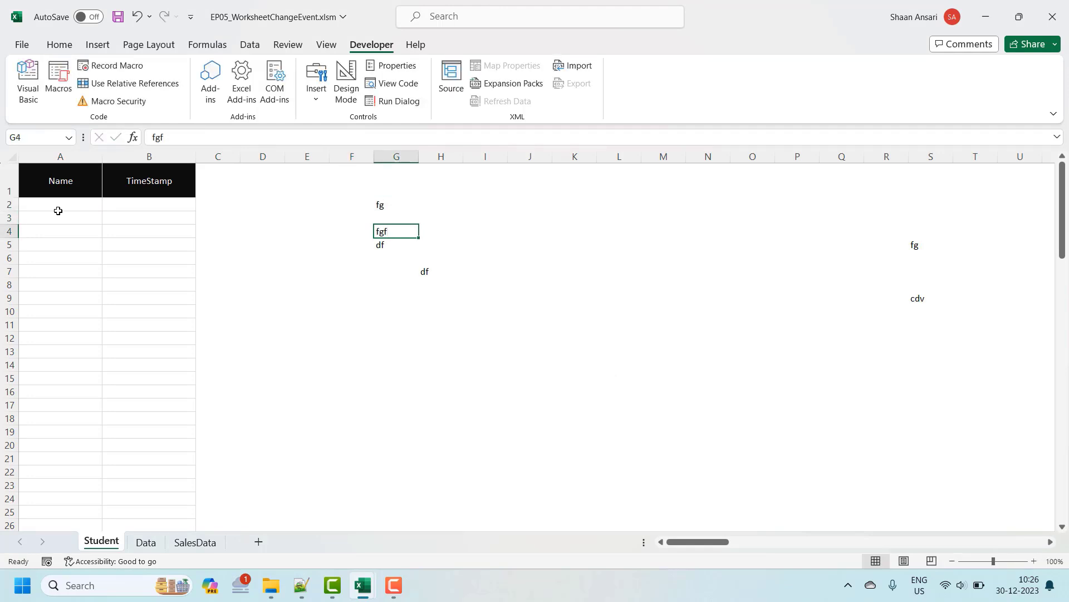
{"action": "key", "text": "Return"}
{"action": "key", "text": "Return"}
{"action": "type", "text": "df"}
{"action": "key", "text": "ctrl+Return"}
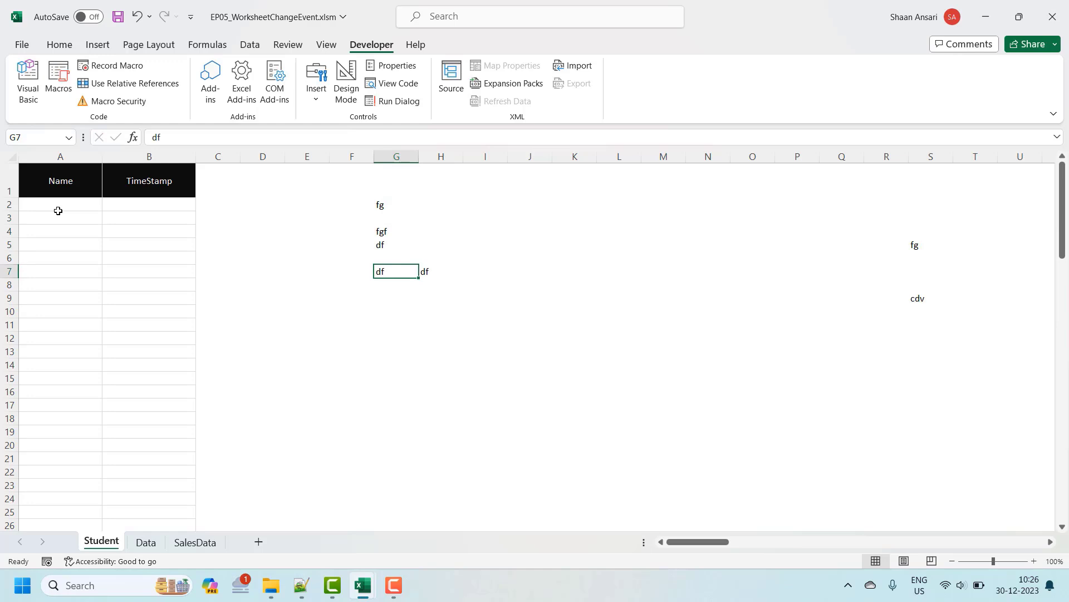
{"action": "left_click", "coordinate": [47, 209]}
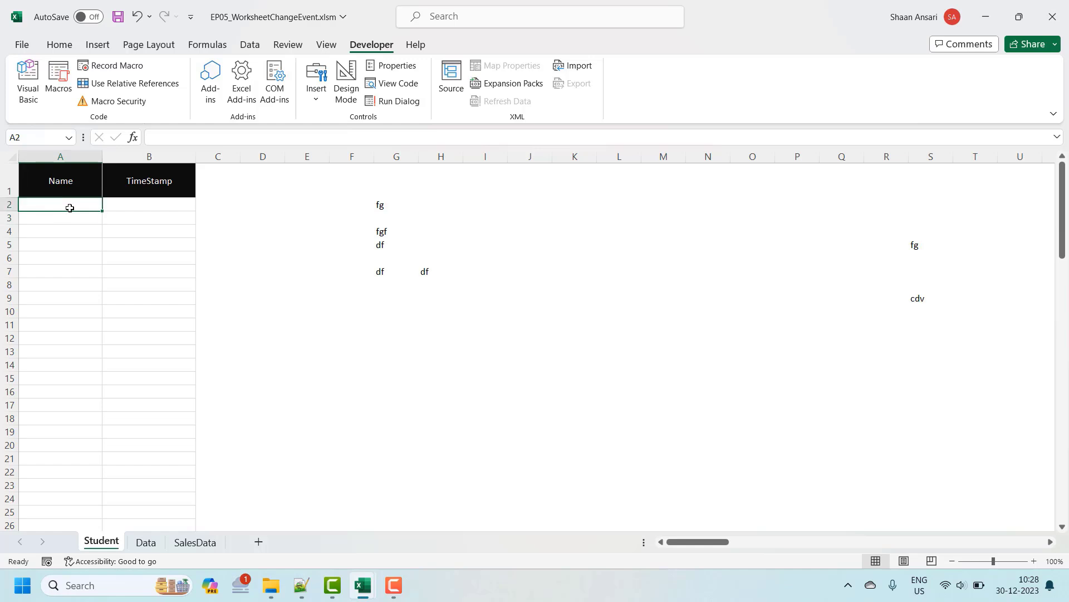
{"action": "key", "text": "Right"}
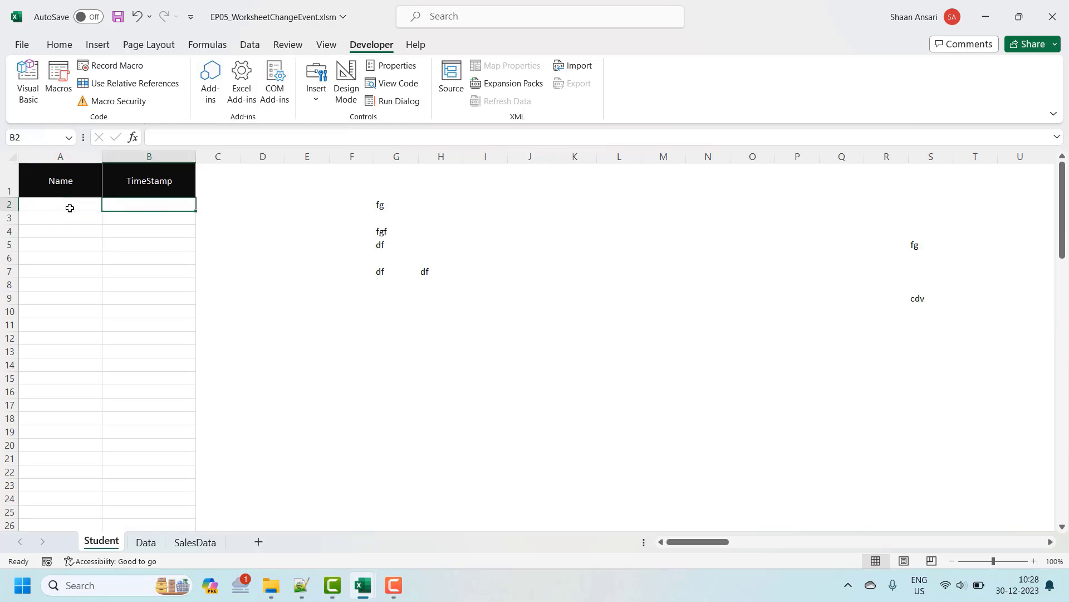
{"action": "key", "text": "alt+F11"}
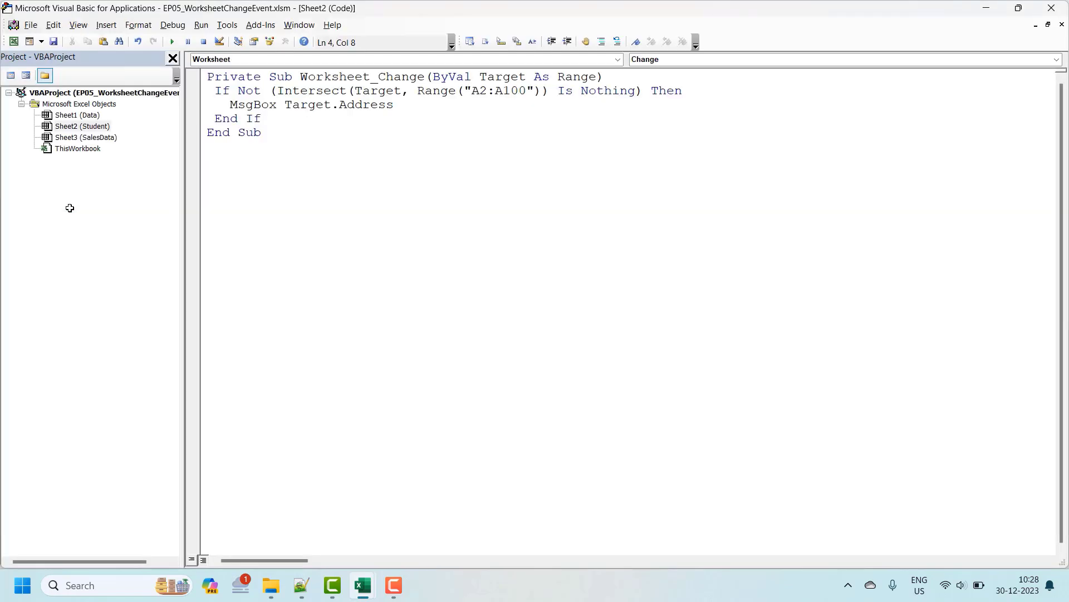
Replace MsgBox Target.Address with Target.Offset(0, 1).Value = Now and go back to Excel
{"action": "key", "text": "Up"}
{"action": "key", "text": "End"}
{"action": "key", "text": "ctrl+shift+Left"}
{"action": "key", "text": "ctrl+shift+Left"}
{"action": "key", "text": "ctrl+shift+Left"}
{"action": "key", "text": "ctrl+shift+Left"}
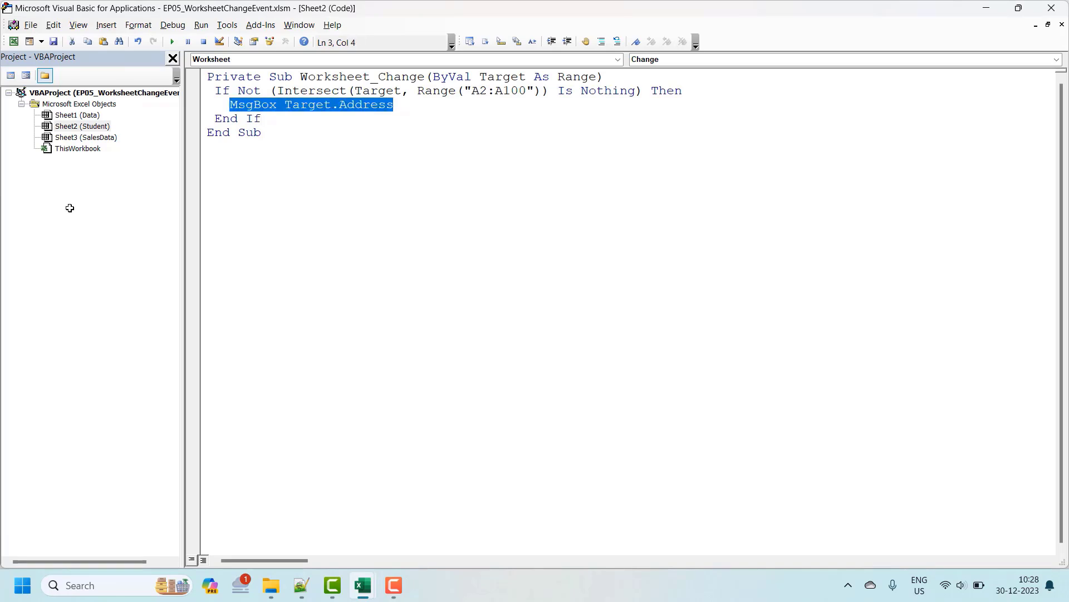
{"action": "key", "text": "Delete"}
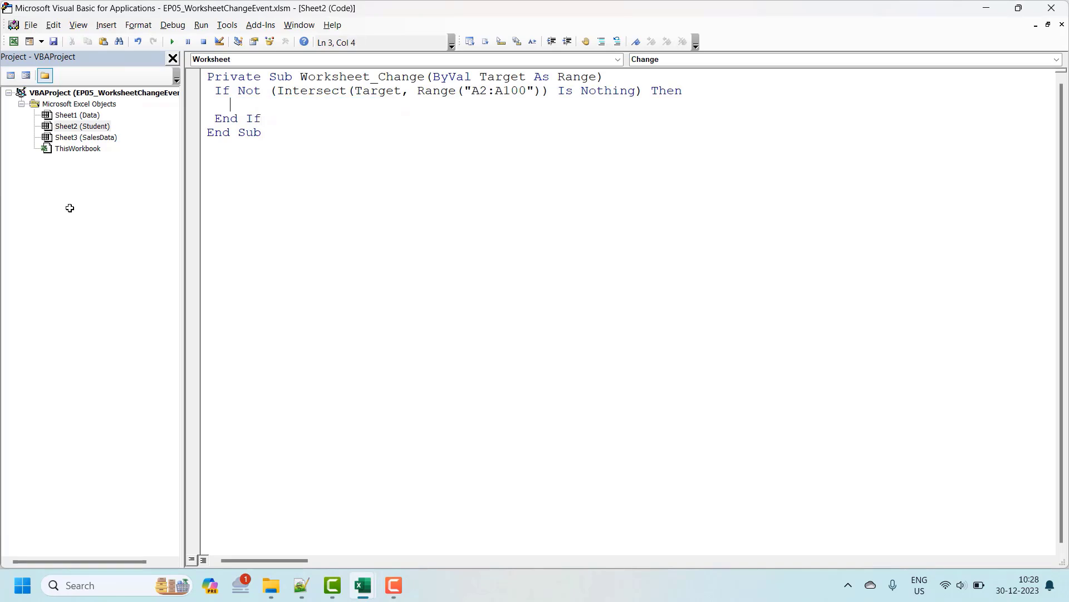
{"action": "type", "text": "Targ"}
{"action": "type", "text": "et."}
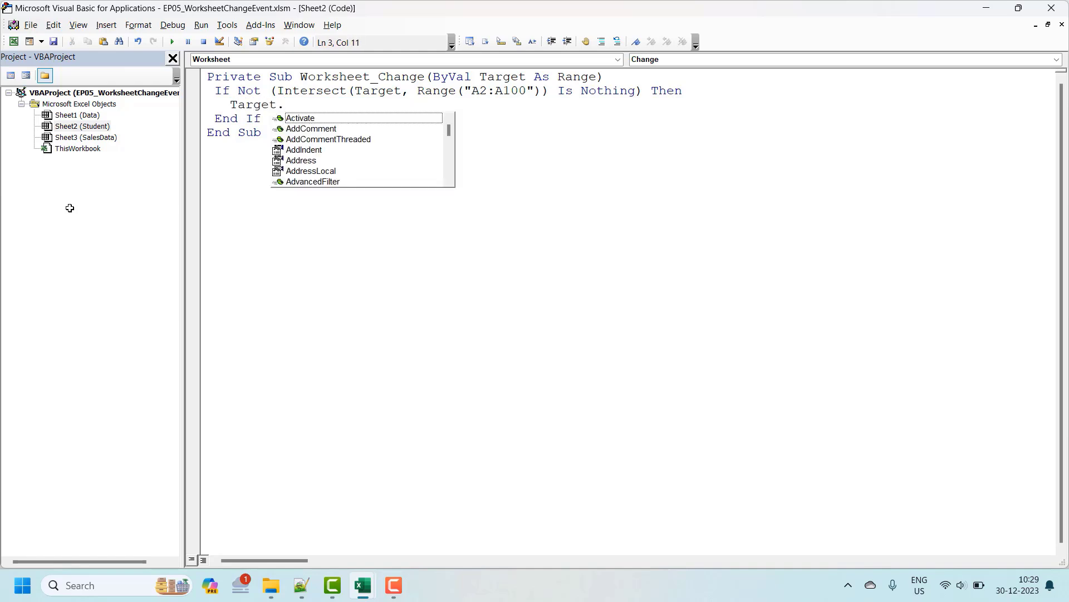
{"action": "type", "text": "of"}
{"action": "key", "text": "Tab"}
{"action": "type", "text": "("}
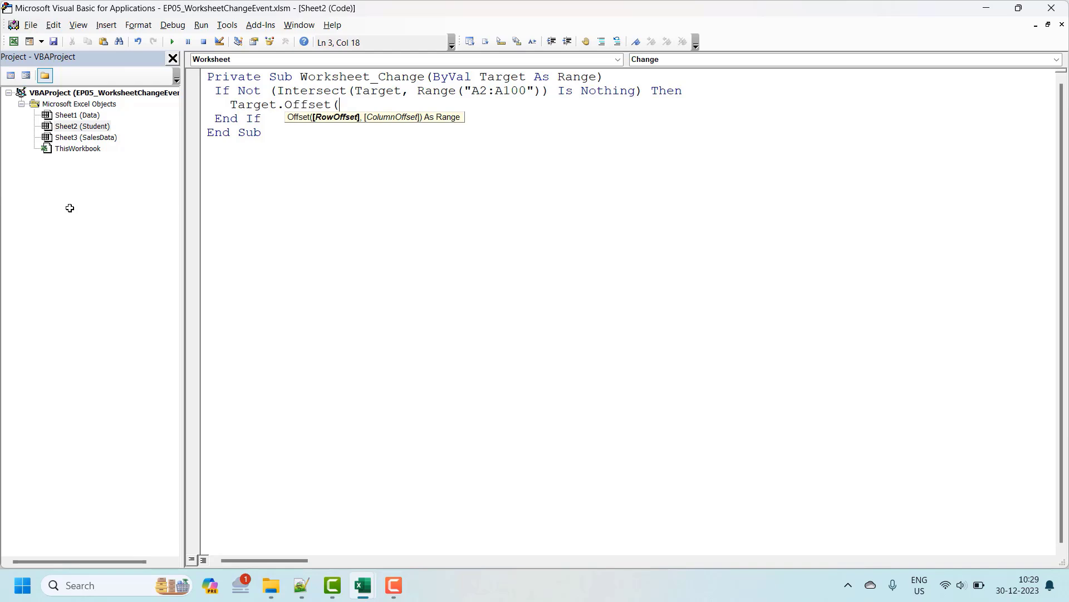
{"action": "type", "text": "0,"}
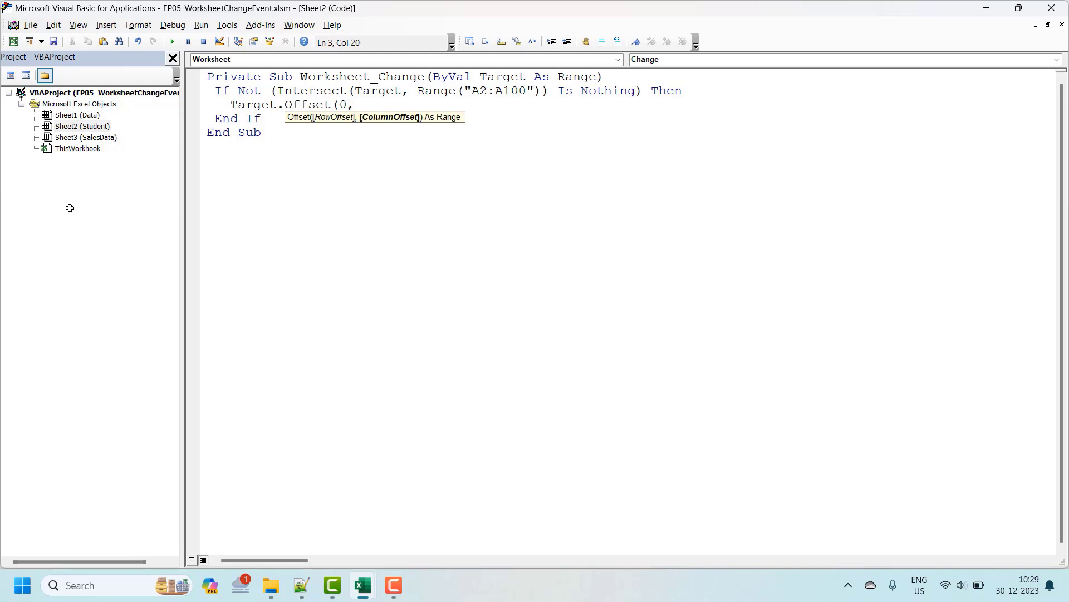
{"action": "type", "text": "1)."}
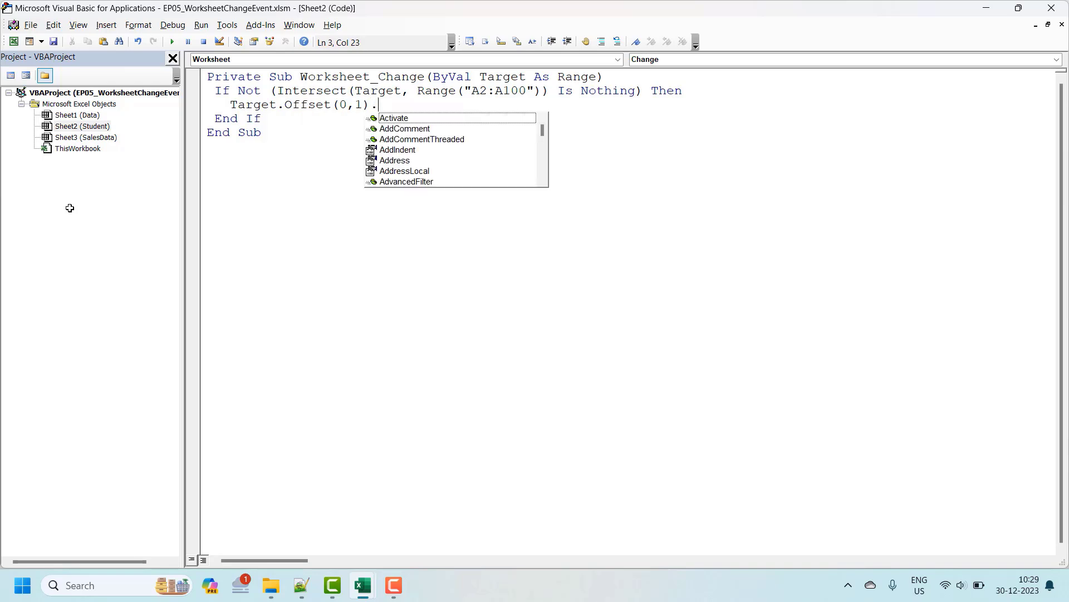
{"action": "type", "text": "va"}
{"action": "key", "text": "Tab"}
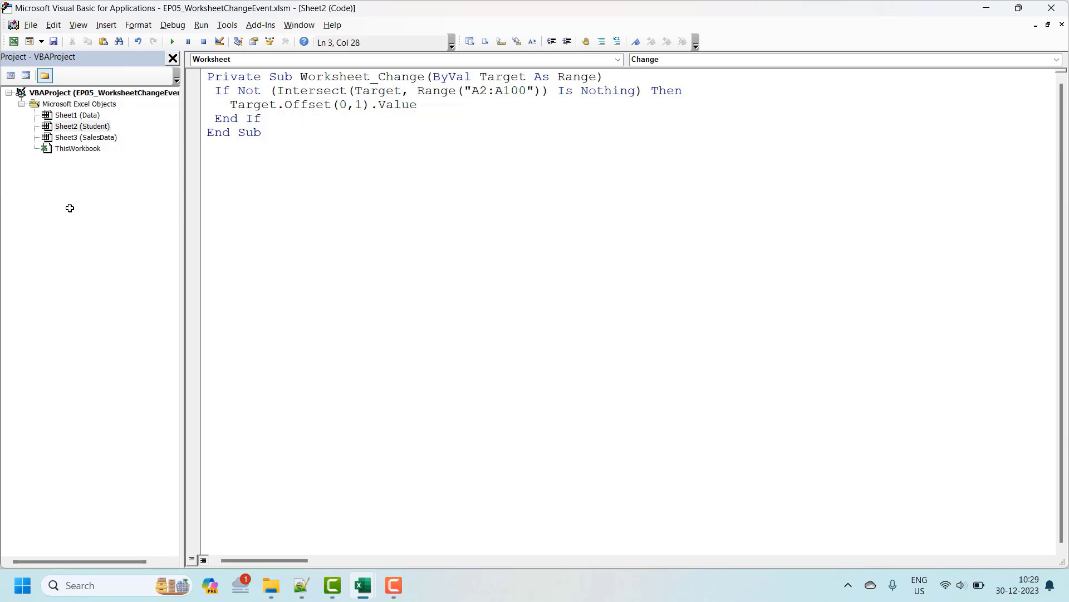
{"action": "type", "text": "= Now"}
{"action": "key", "text": "Down"}
{"action": "key", "text": "Up"}
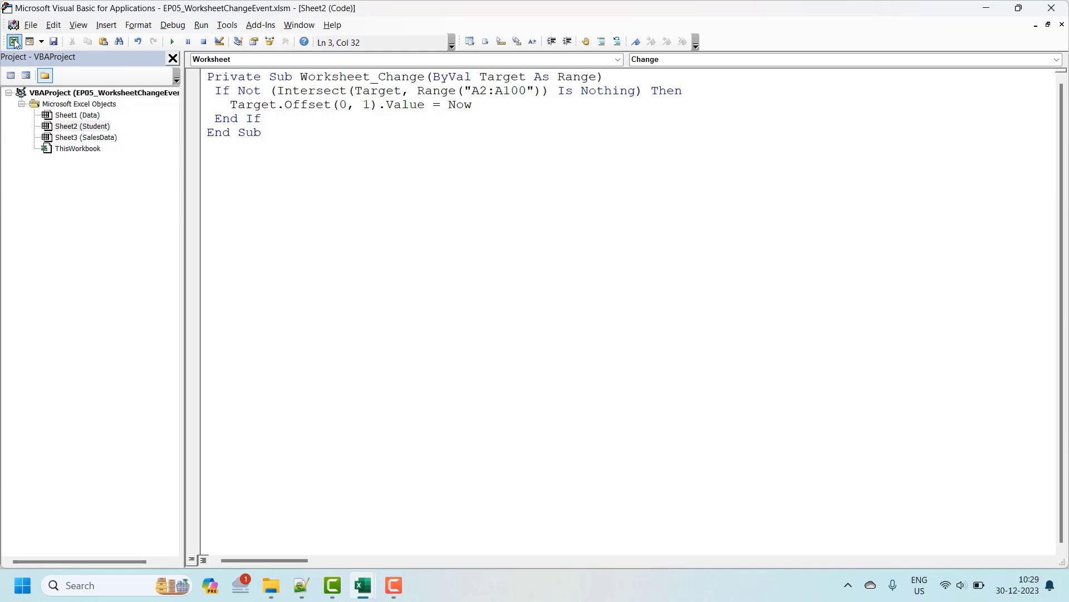
{"action": "left_click", "coordinate": [14, 42]}
Type two student names in A2 and A3, stamping the current time into B2 and B3
{"action": "left_click", "coordinate": [60, 207]}
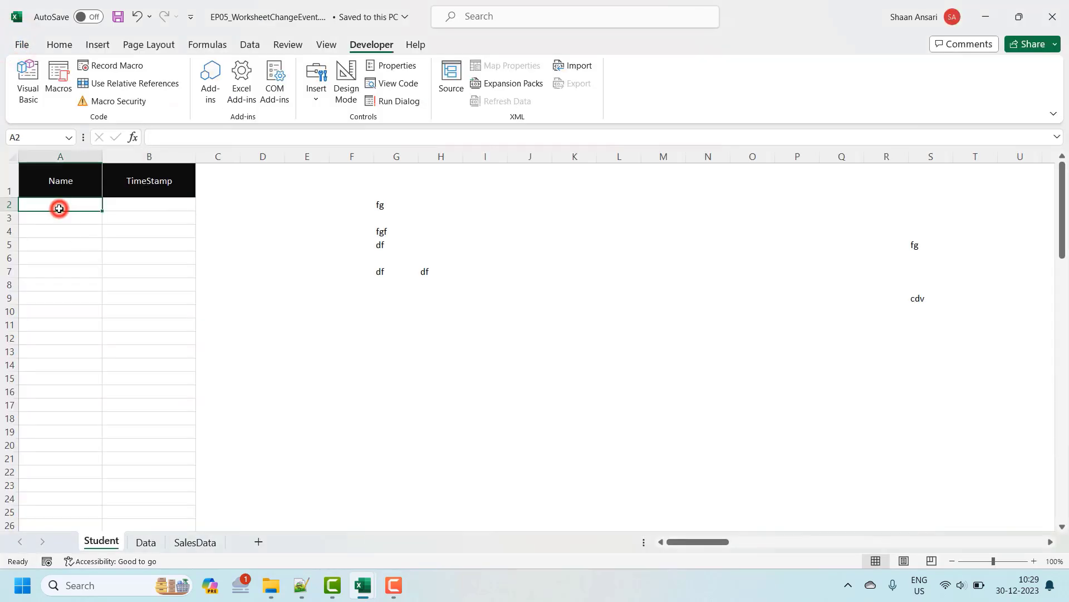
{"action": "type", "text": "Shaan"}
{"action": "key", "text": "ctrl+Return"}
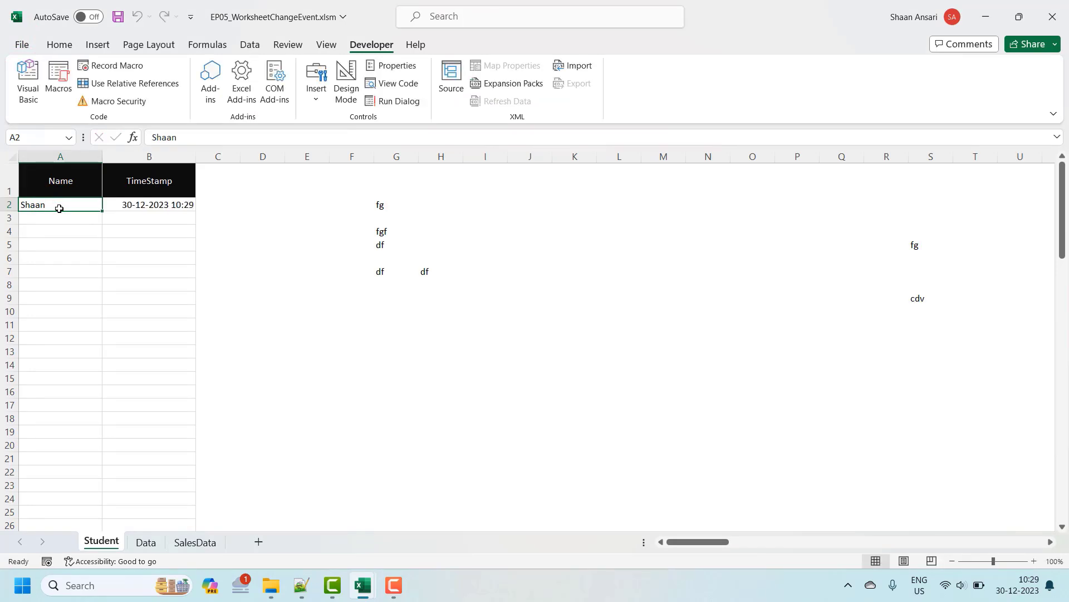
{"action": "left_click", "coordinate": [59, 219]}
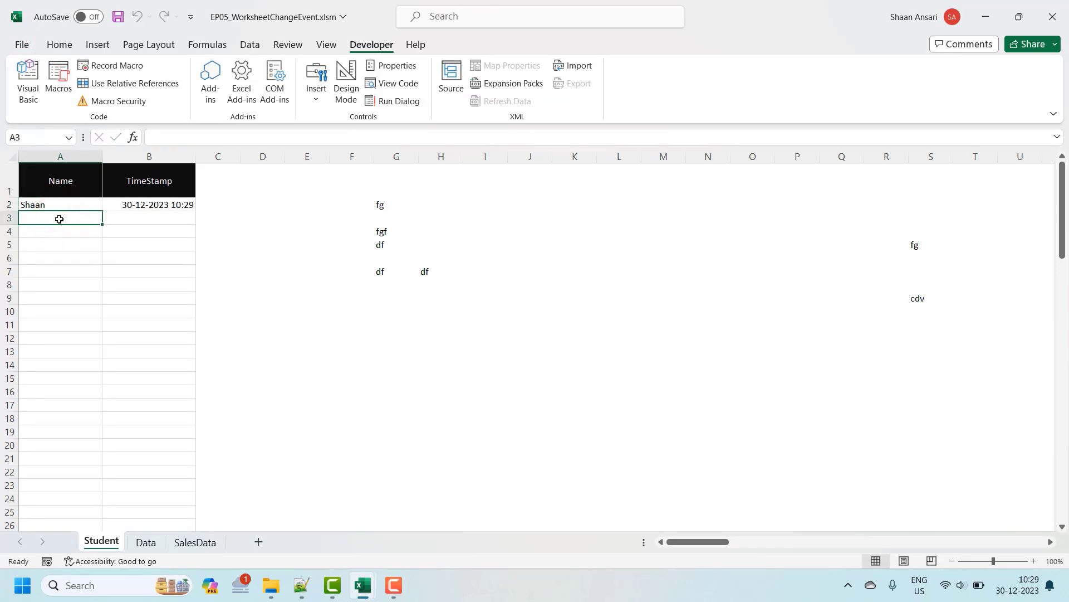
{"action": "type", "text": "Talha"}
{"action": "key", "text": "ctrl+Return"}
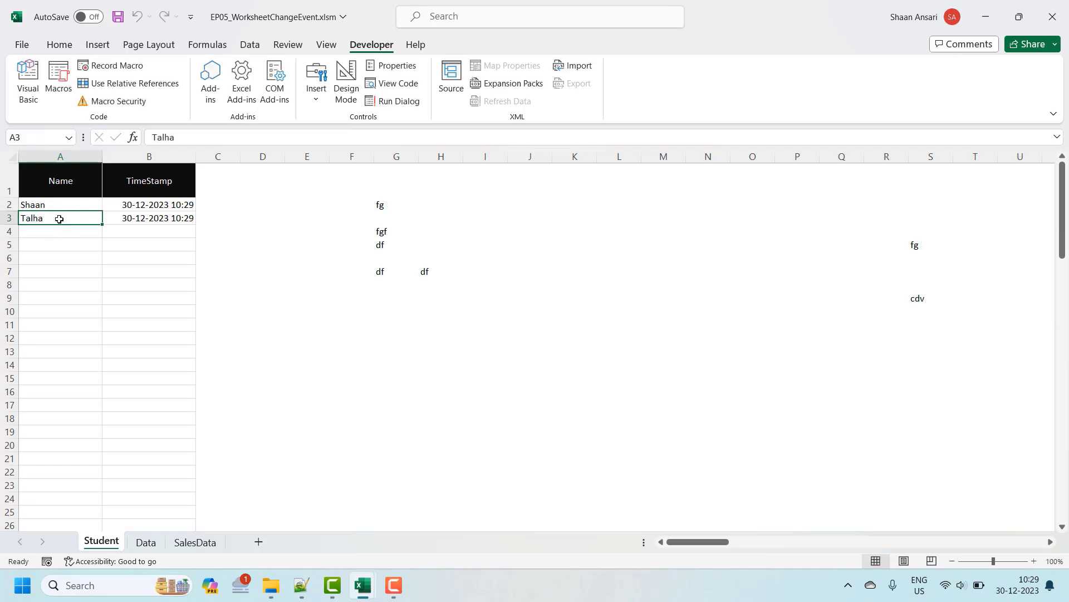
Enter kfdj in J2 and dxv in J4, which get no timestamp, then reopen the VBA editor
{"action": "left_click", "coordinate": [533, 205]}
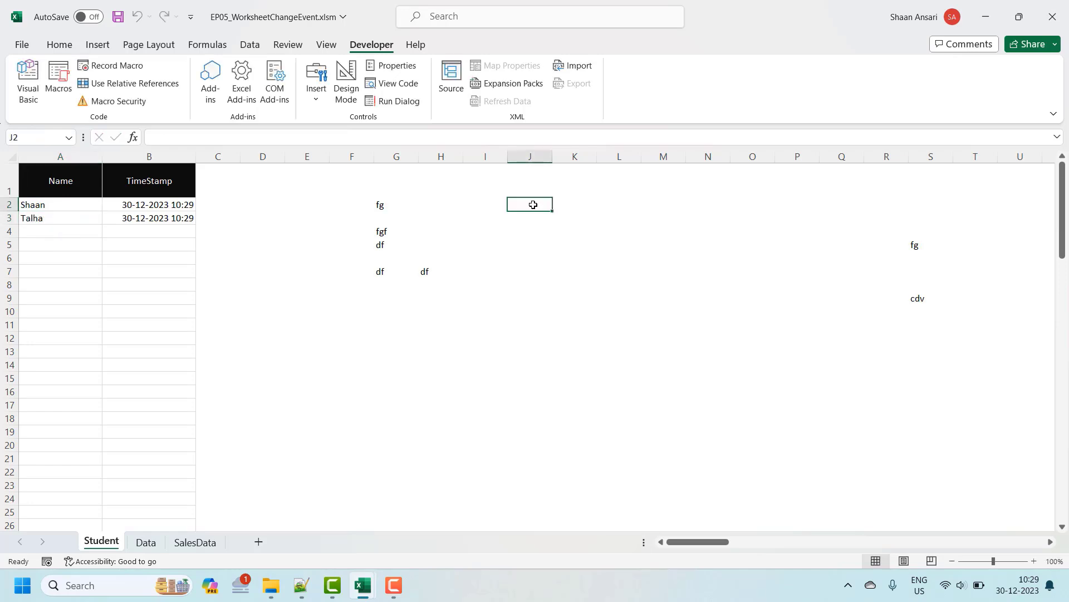
{"action": "type", "text": "kfd"}
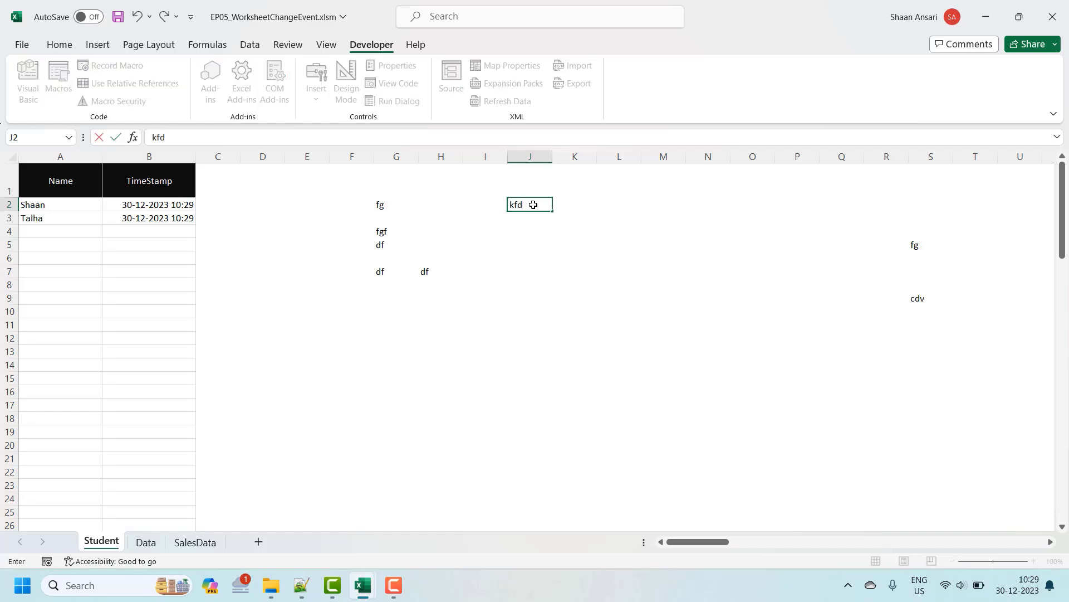
{"action": "type", "text": "j"}
{"action": "key", "text": "Return"}
{"action": "key", "text": "Return"}
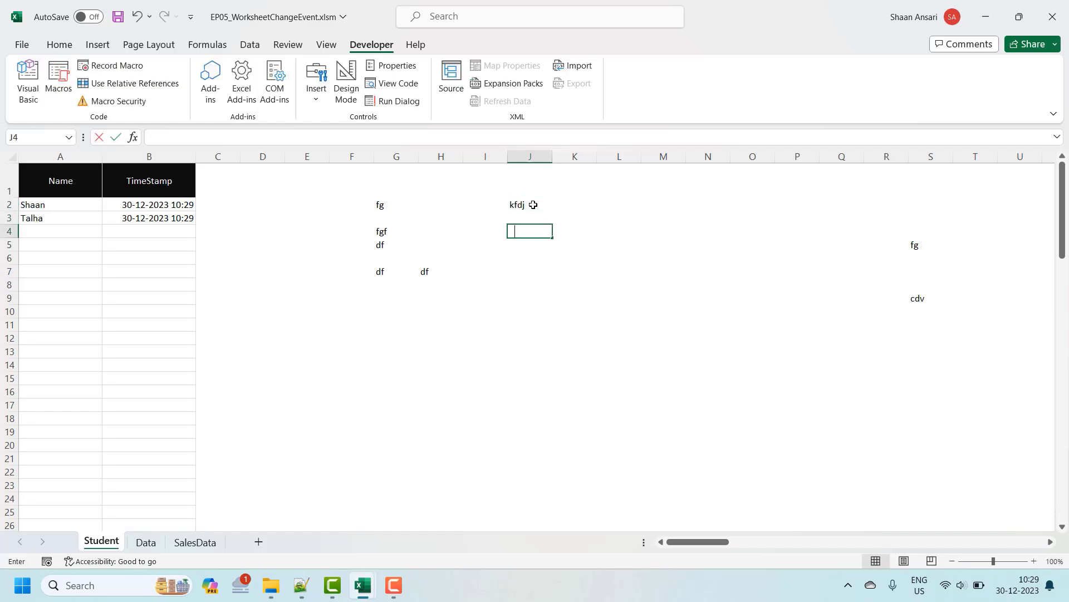
{"action": "type", "text": "dxv"}
{"action": "key", "text": "ctrl+Return"}
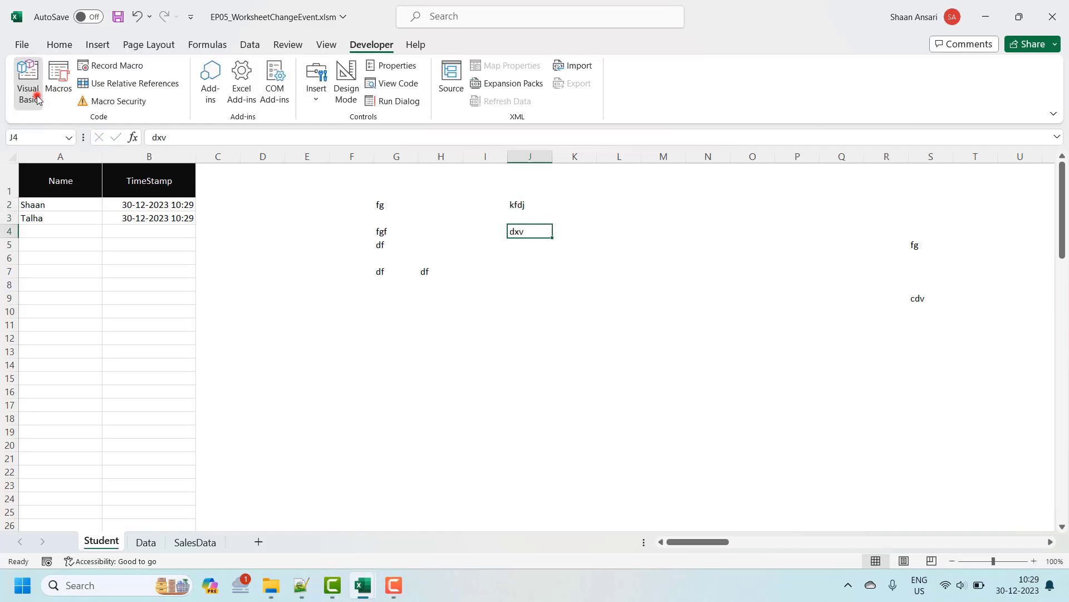
{"action": "left_click", "coordinate": [34, 93]}
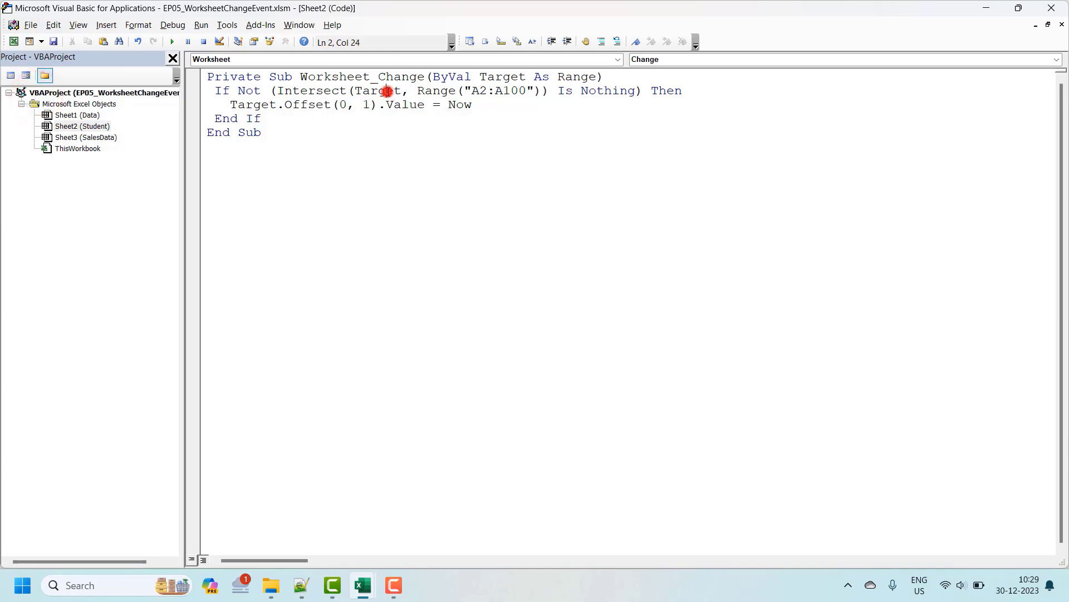
Review Sheet2's Intersect condition on A2:A100 and its timestamp line, then show the Data sheet
{"action": "double_click", "coordinate": [388, 93]}
{"action": "left_click", "coordinate": [473, 92]}
{"action": "left_click", "coordinate": [526, 91]}
{"action": "left_click", "coordinate": [234, 105]}
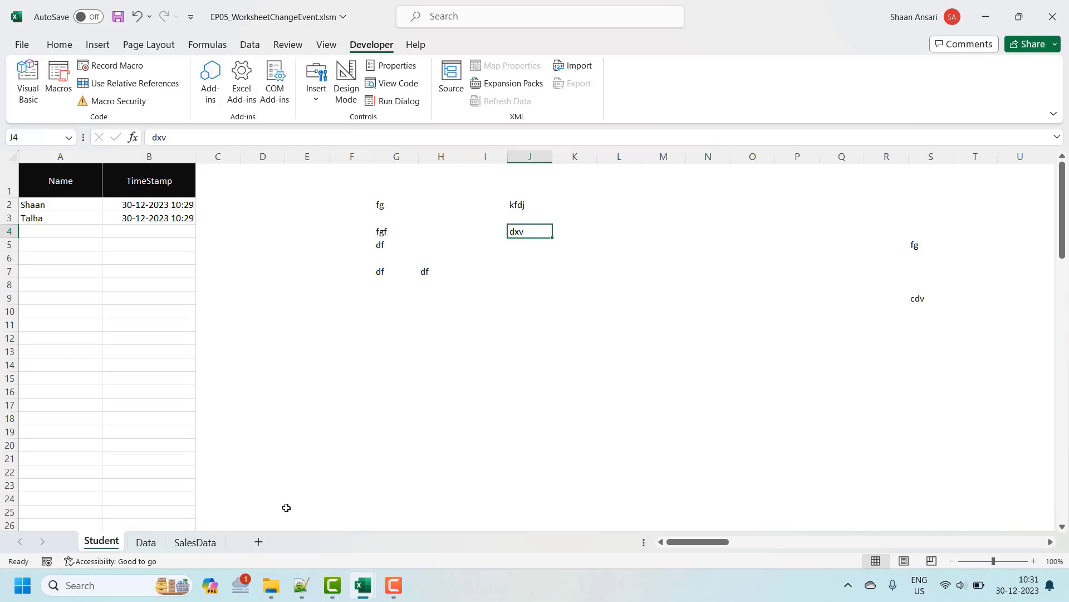
{"action": "left_click", "coordinate": [144, 542]}
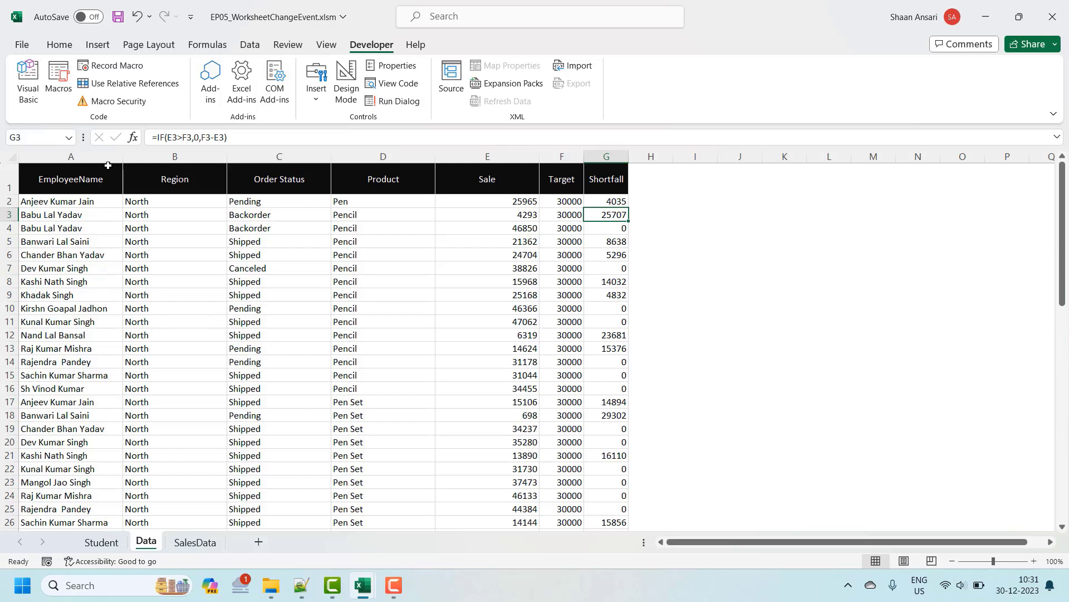
Check the Shortfall header in G1 and formula in G5, save, and reopen the VBA editor
{"action": "left_click", "coordinate": [596, 176]}
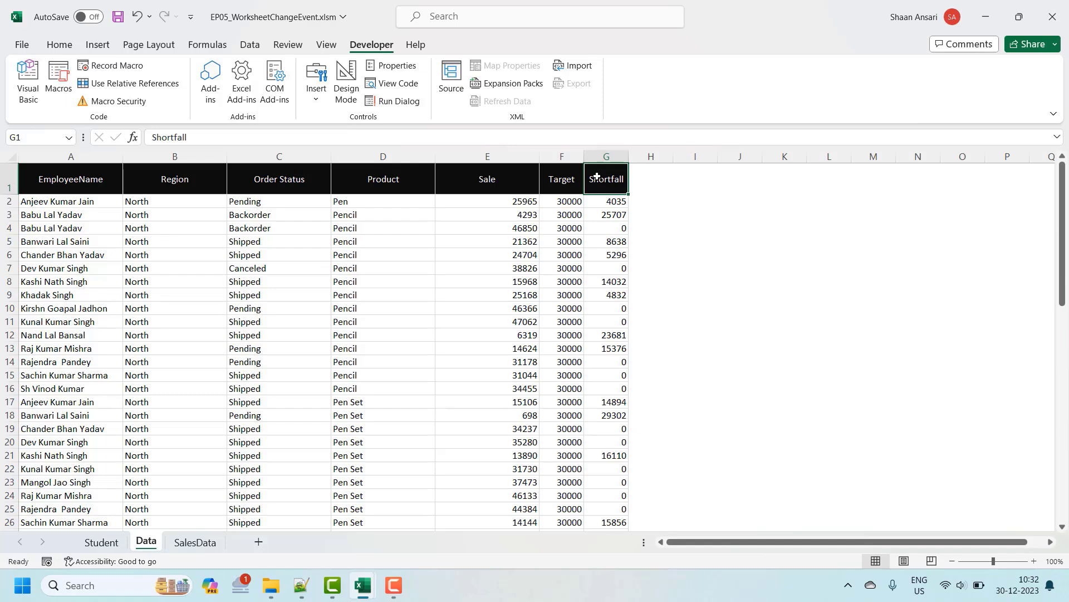
{"action": "left_click", "coordinate": [600, 236]}
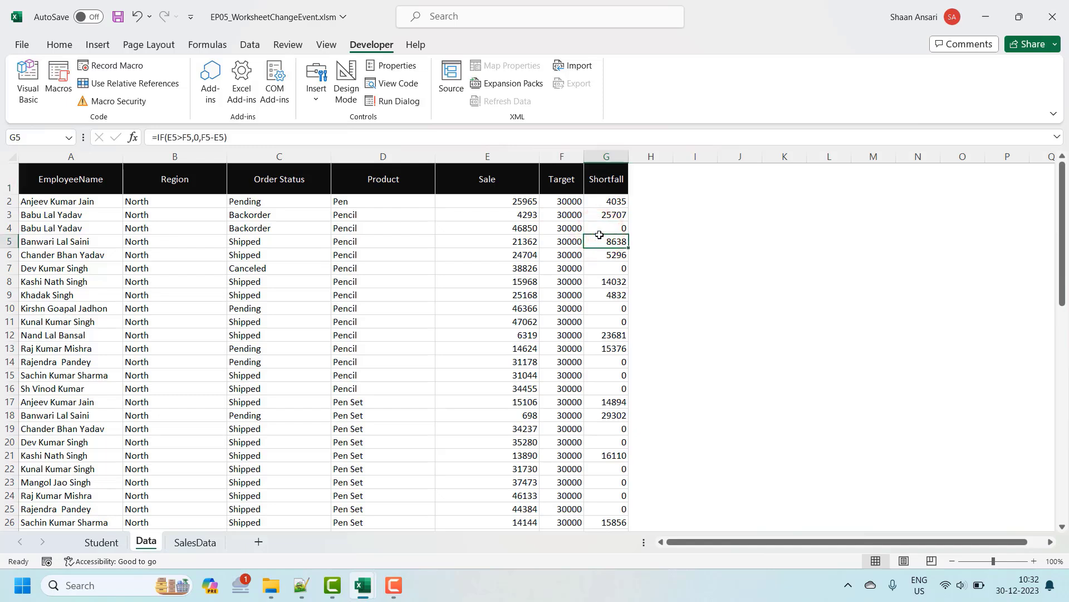
{"action": "key", "text": "ctrl+s"}
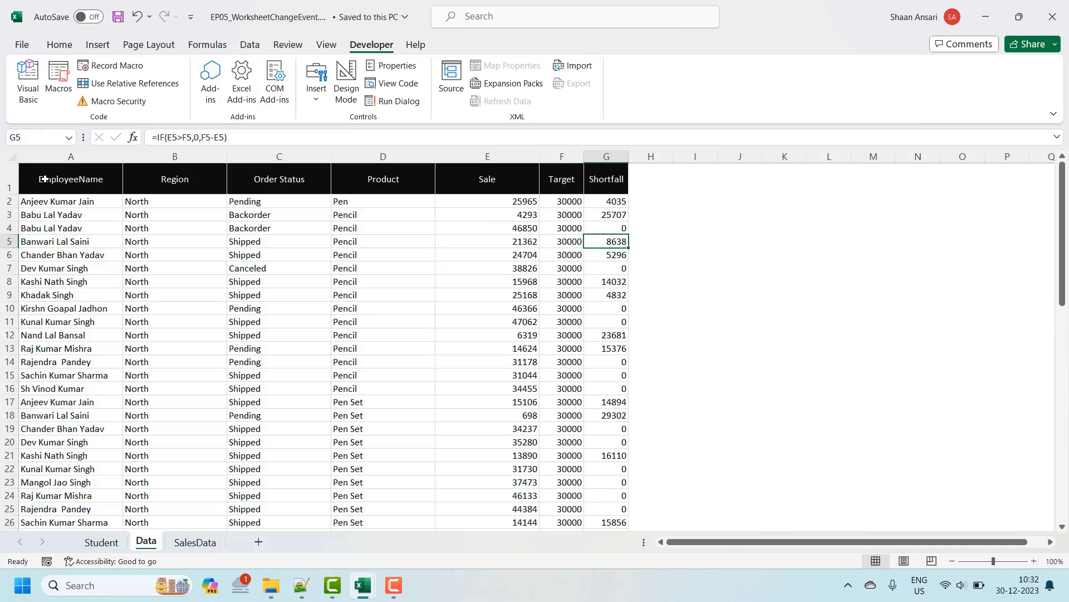
{"action": "left_click", "coordinate": [24, 102]}
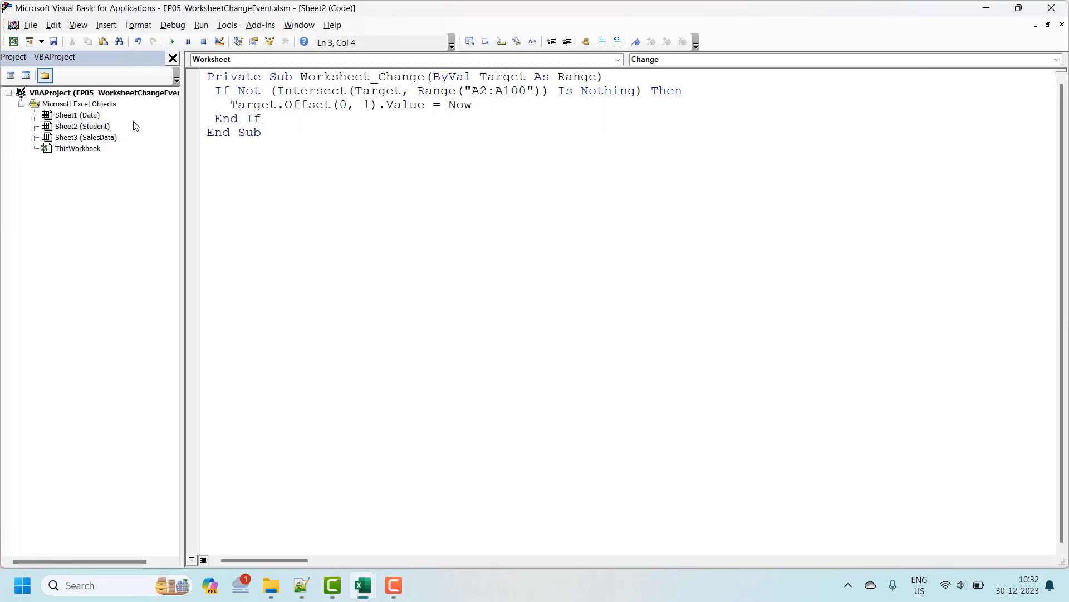
Create Sheet1 (Data)'s Worksheet_Change stub via the Worksheet and Change dropdowns, then return to Excel
{"action": "double_click", "coordinate": [78, 115]}
{"action": "left_click", "coordinate": [223, 60]}
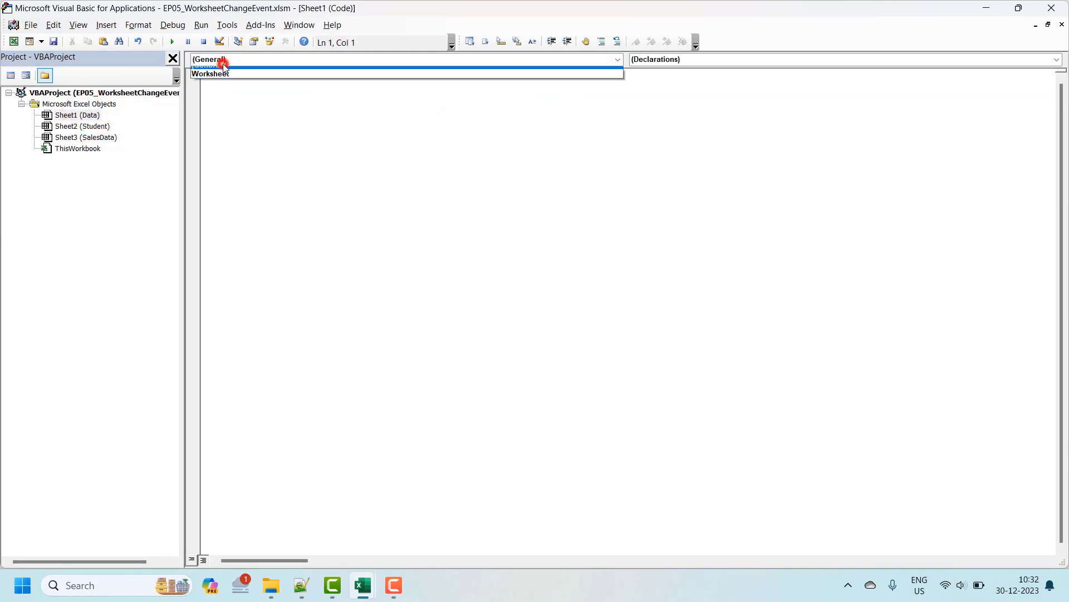
{"action": "left_click", "coordinate": [217, 83]}
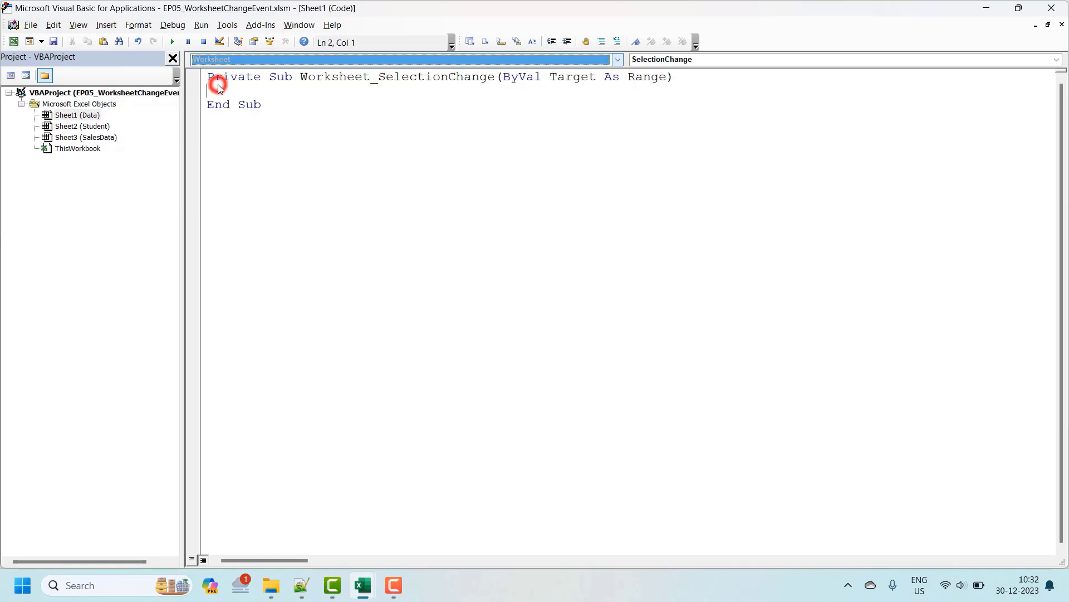
{"action": "left_click", "coordinate": [680, 60]}
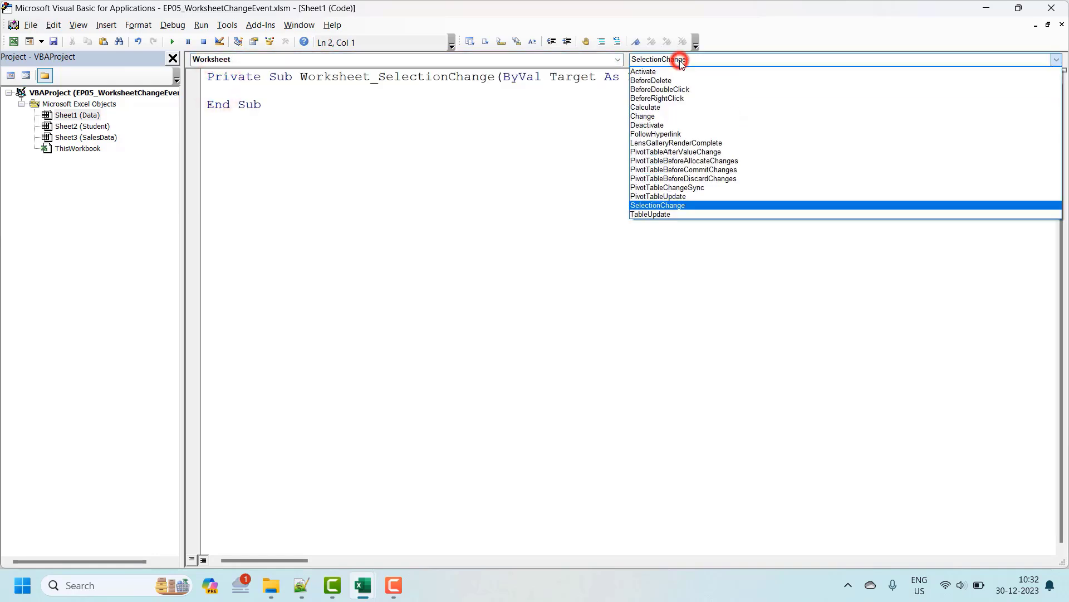
{"action": "left_click", "coordinate": [642, 116]}
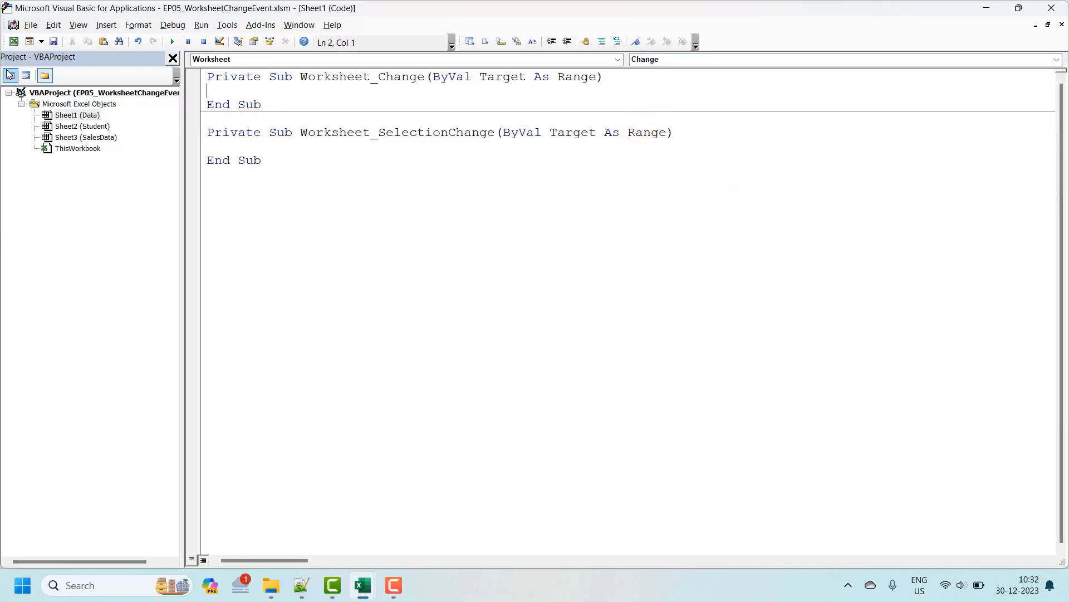
{"action": "left_click", "coordinate": [13, 41]}
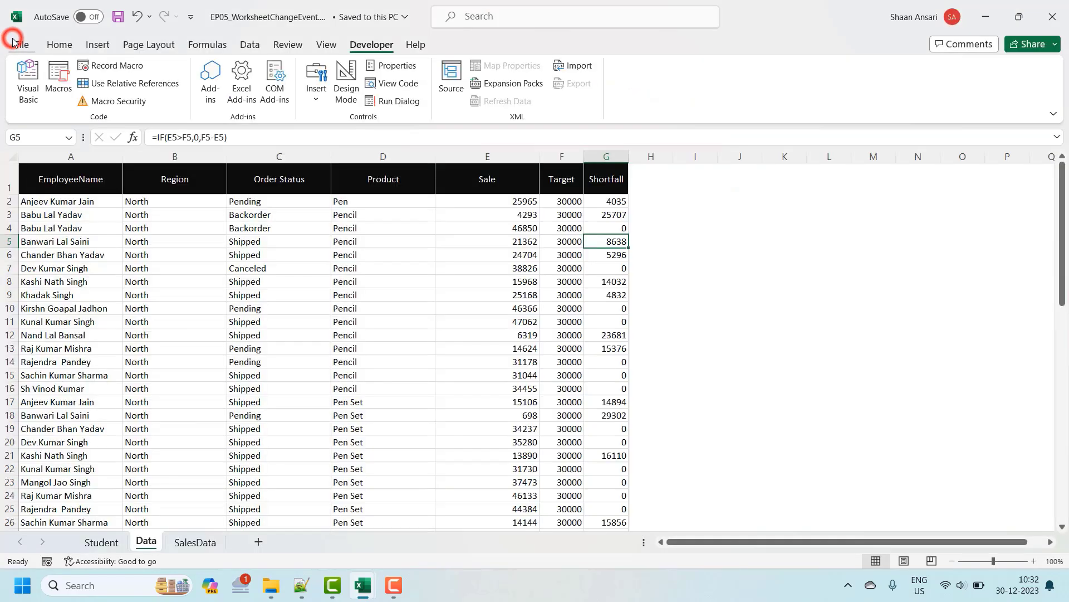
Confirm the Data table runs from A1 down to G67, then reopen the VBA editor
{"action": "left_click", "coordinate": [65, 182]}
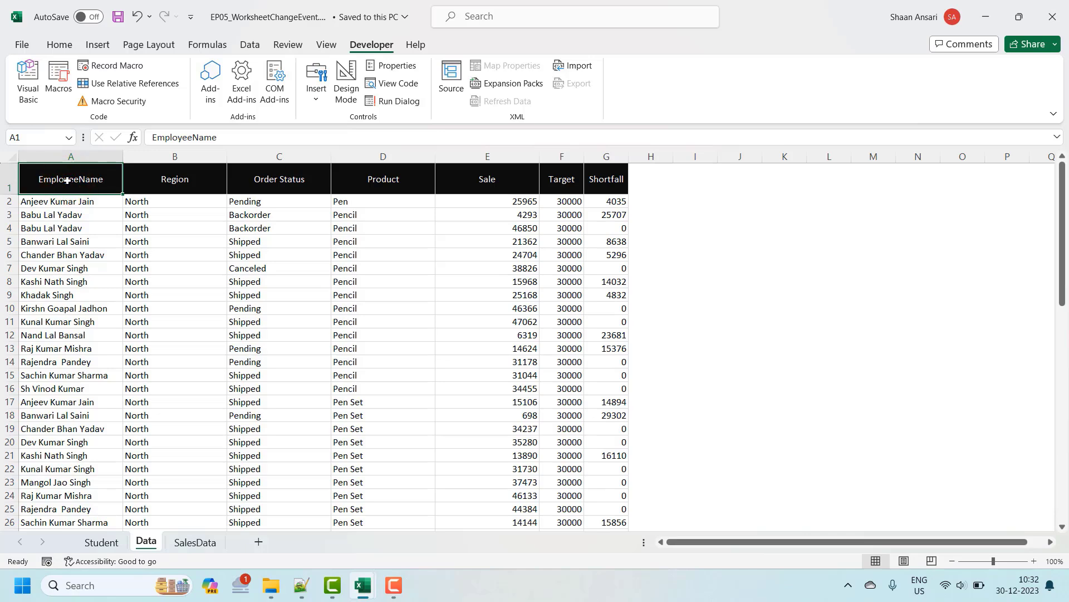
{"action": "key", "text": "Return"}
{"action": "key", "text": "ctrl+Down"}
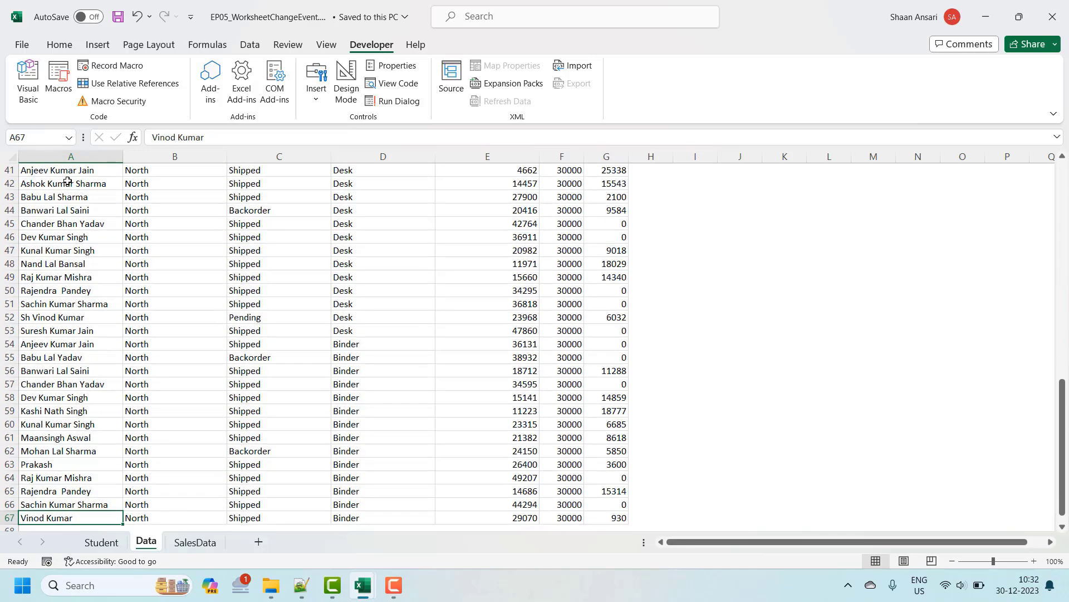
{"action": "left_click", "coordinate": [616, 514]}
{"action": "left_click", "coordinate": [67, 434]}
{"action": "key", "text": "ctrl+Up"}
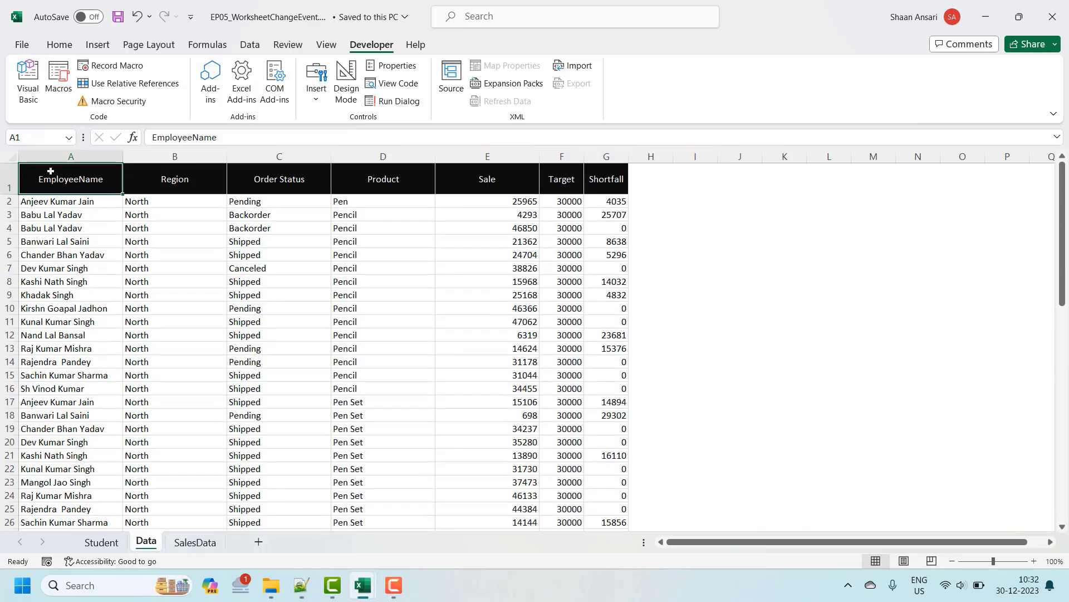
{"action": "left_click", "coordinate": [26, 100]}
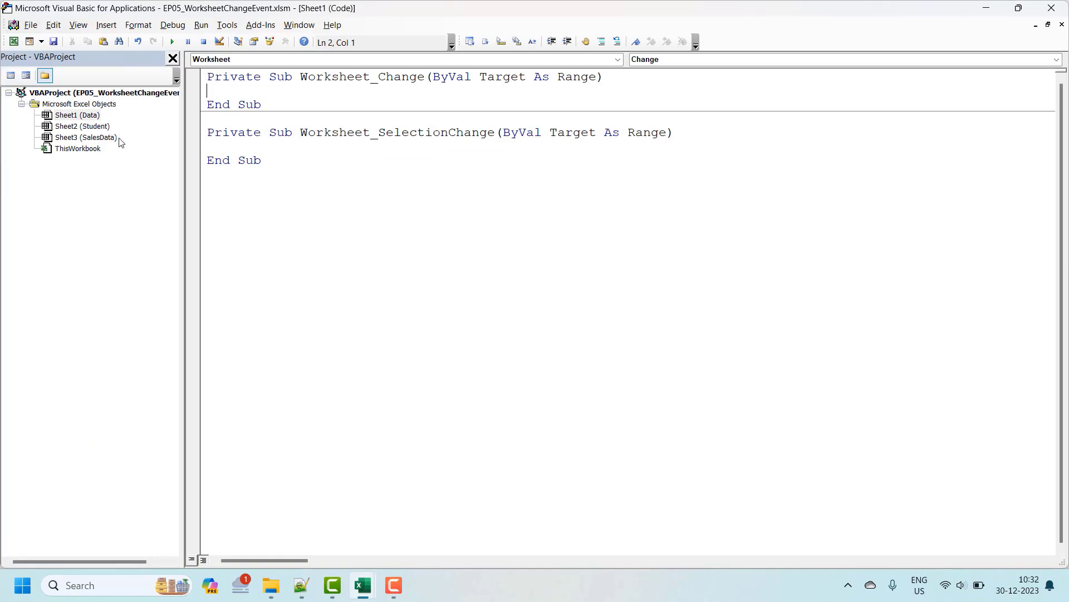
Copy the timestamp If...End If block from Sheet2's Worksheet_Change code
{"action": "double_click", "coordinate": [80, 128]}
{"action": "left_click", "coordinate": [282, 119]}
{"action": "key", "text": "shift+Up"}
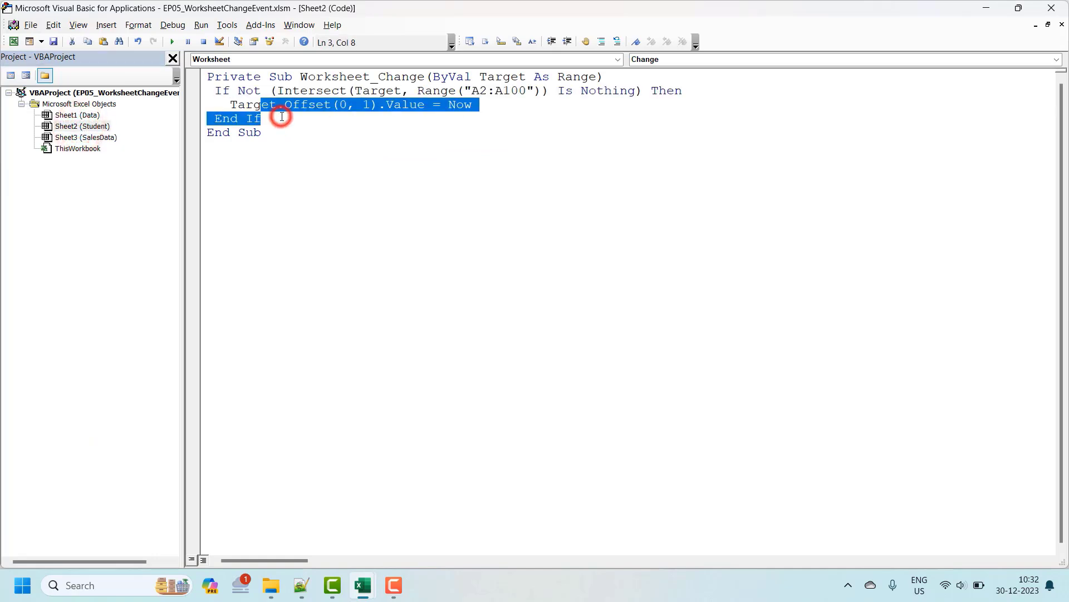
{"action": "key", "text": "shift+Up"}
{"action": "key", "text": "ctrl+shift+Left"}
{"action": "key", "text": "ctrl+shift+Left"}
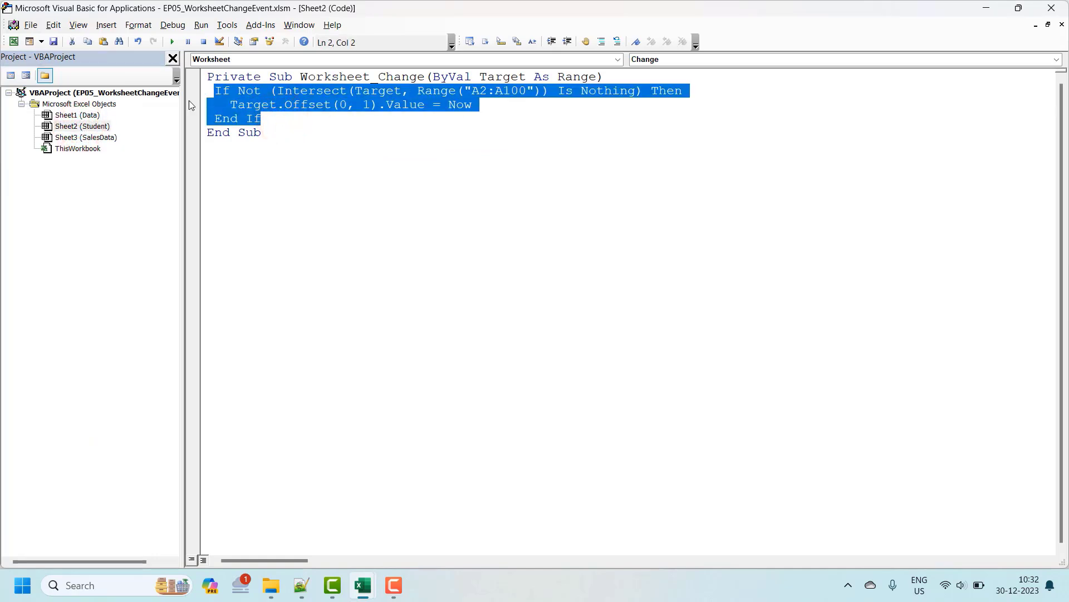
Paste the block into Sheet1's Worksheet_Change and change the range end A100 to G67
{"action": "double_click", "coordinate": [78, 115]}
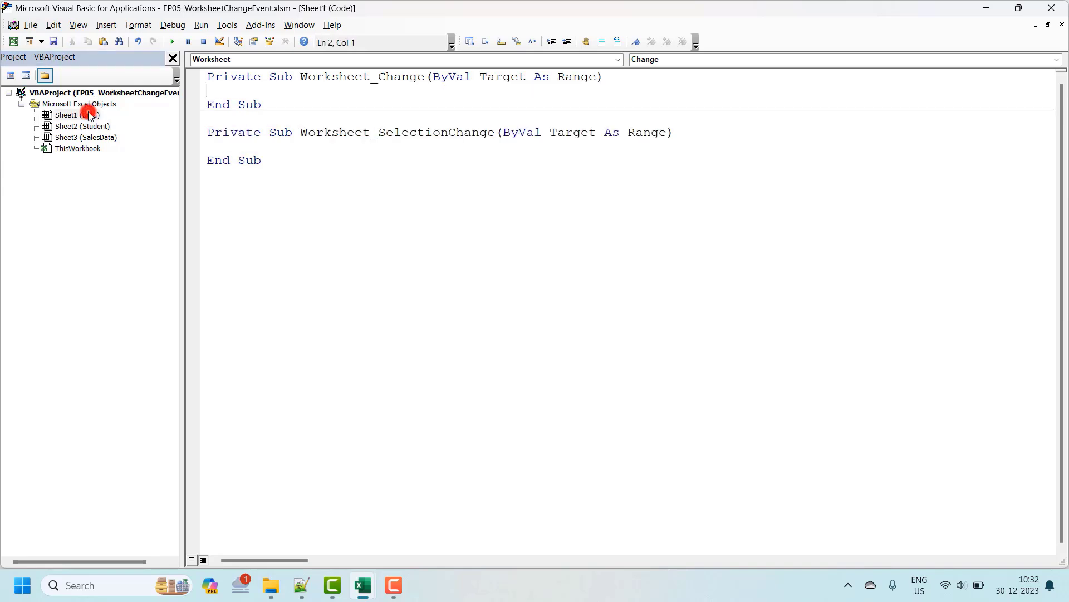
{"action": "type", "text": "If Not (Intersect(Target, Range(\"A2:A100\")) Is Nothing) Then    Target.Offset(0, 1).Value = Now  End If"}
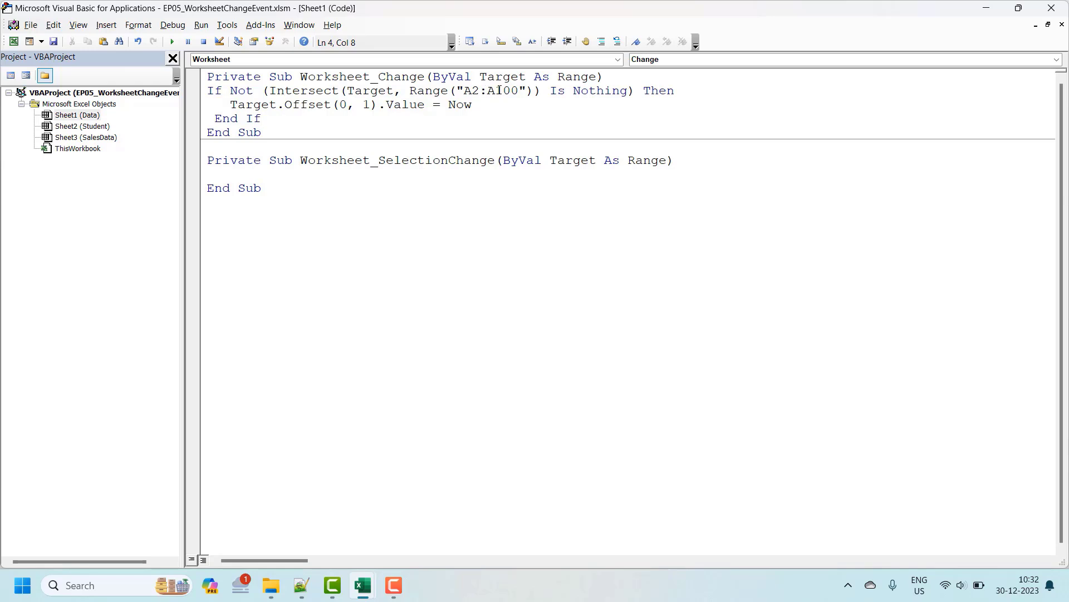
{"action": "double_click", "coordinate": [500, 90]}
{"action": "type", "text": "G6"}
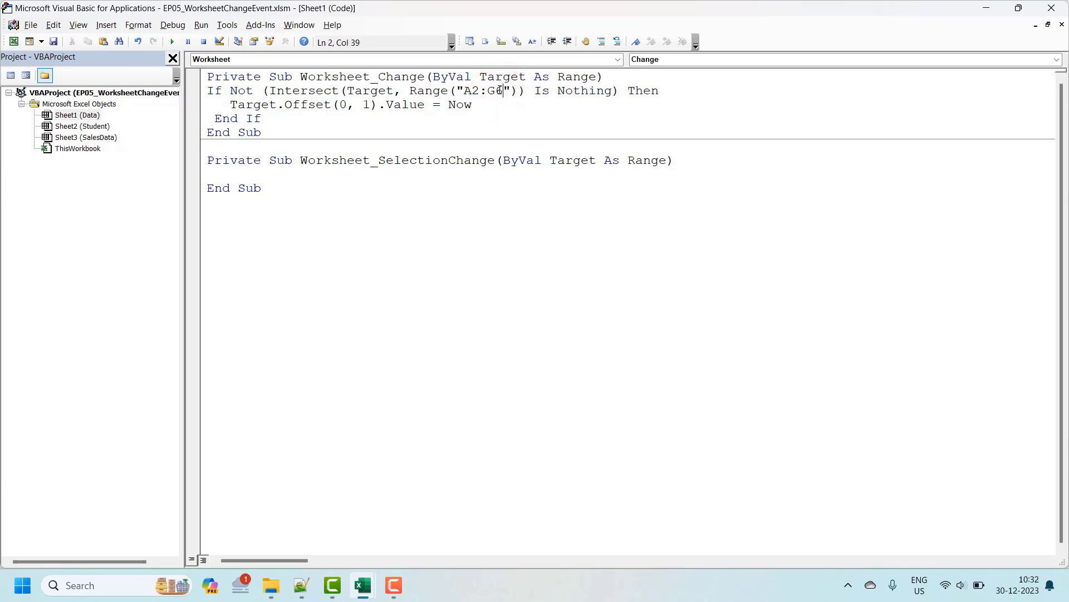
{"action": "type", "text": "7"}
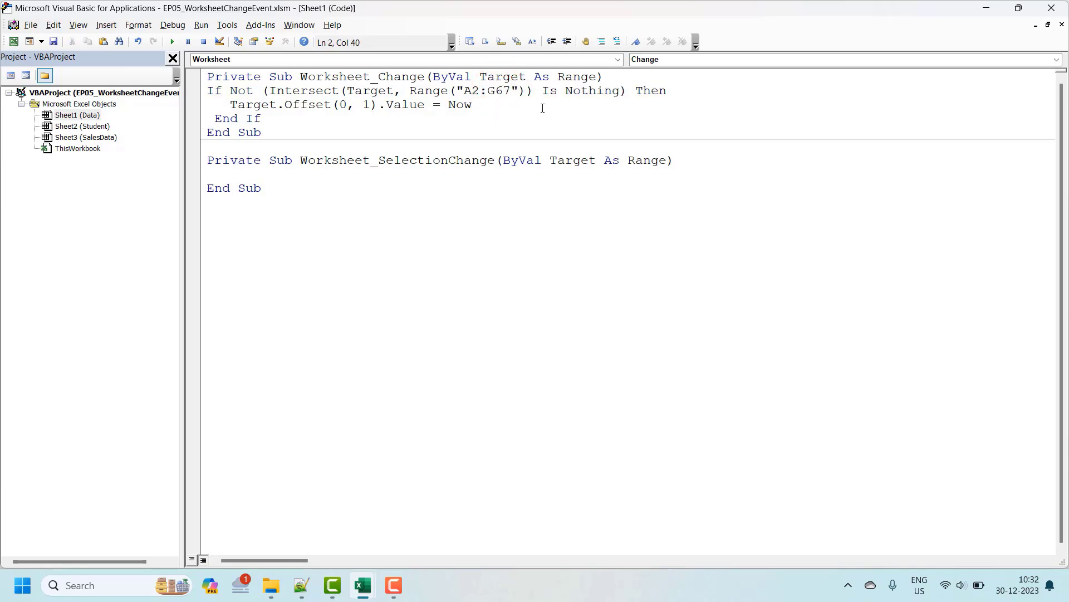
{"action": "left_click", "coordinate": [542, 108]}
{"action": "key", "text": "ctrl+shift+Left"}
{"action": "key", "text": "ctrl+shift+Left"}
{"action": "key", "text": "ctrl+shift+Left"}
{"action": "key", "text": "ctrl+shift+Left"}
{"action": "key", "text": "ctrl+shift+Left"}
{"action": "key", "text": "ctrl+shift+Left"}
{"action": "key", "text": "ctrl+shift+Left"}
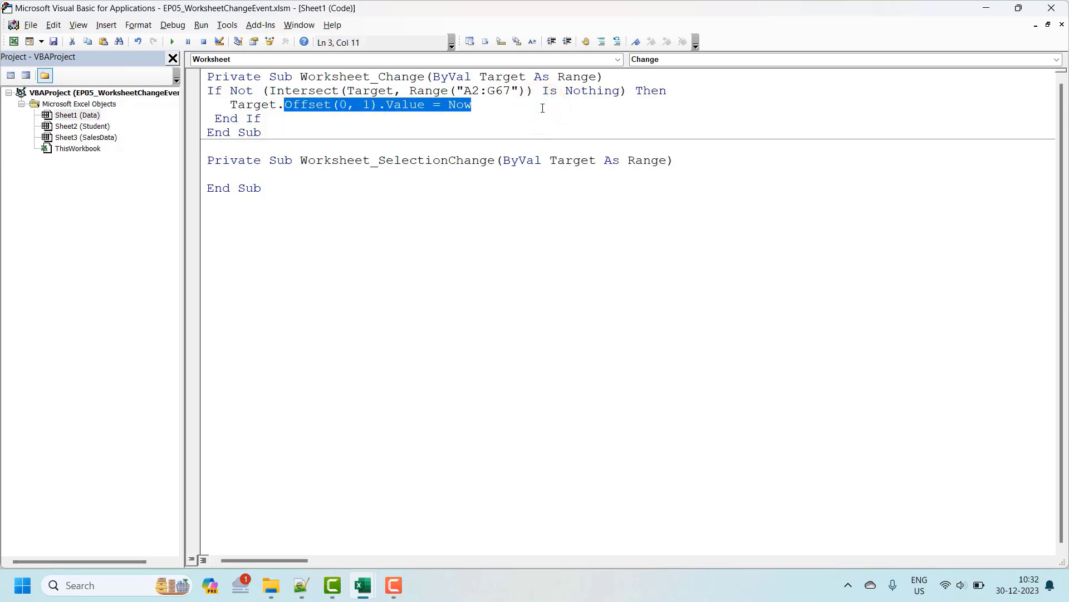
{"action": "key", "text": "ctrl+shift+Left"}
{"action": "key", "text": "ctrl+shift+Left"}
Replace the timestamp line with Target.EntireRow.Interior.Color = rgbBeige
{"action": "key", "text": "Delete"}
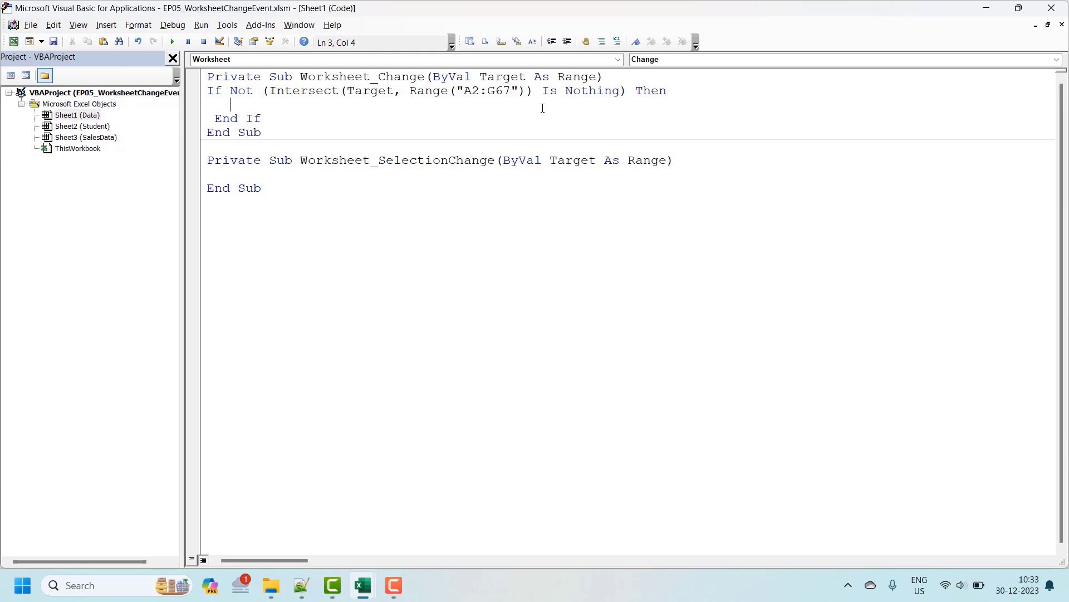
{"action": "type", "text": "Ta"}
{"action": "type", "text": "rget."}
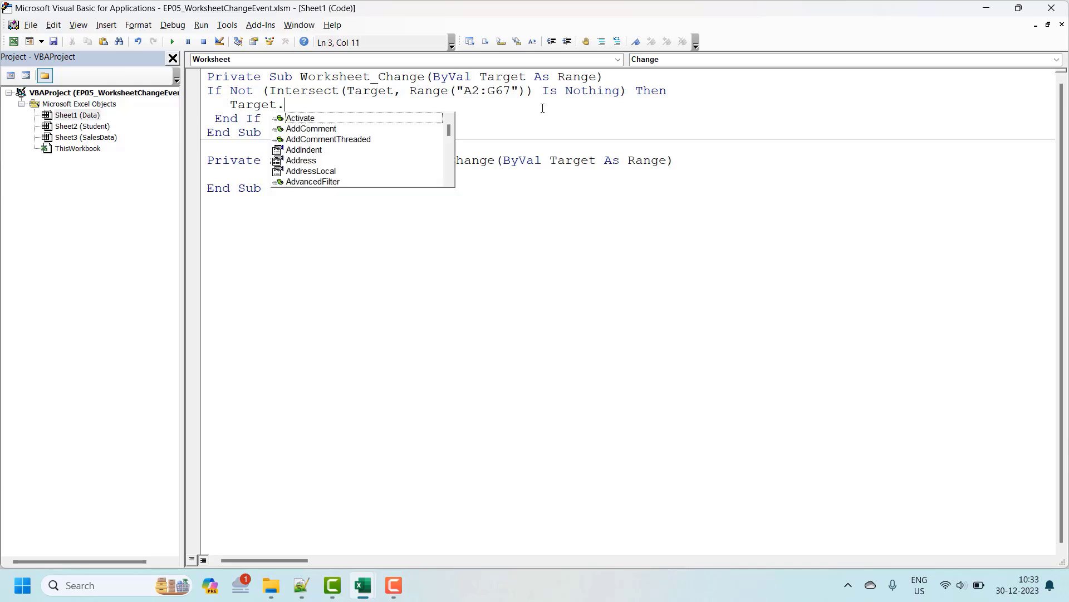
{"action": "type", "text": "en"}
{"action": "key", "text": "Down"}
{"action": "key", "text": "Down"}
{"action": "key", "text": "Tab"}
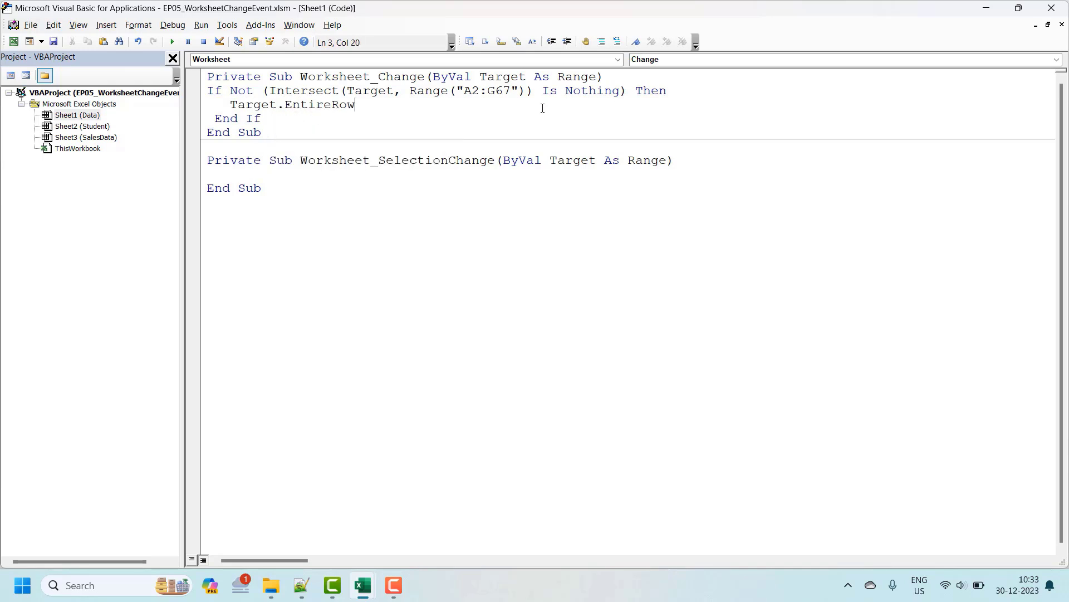
{"action": "type", "text": ".i"}
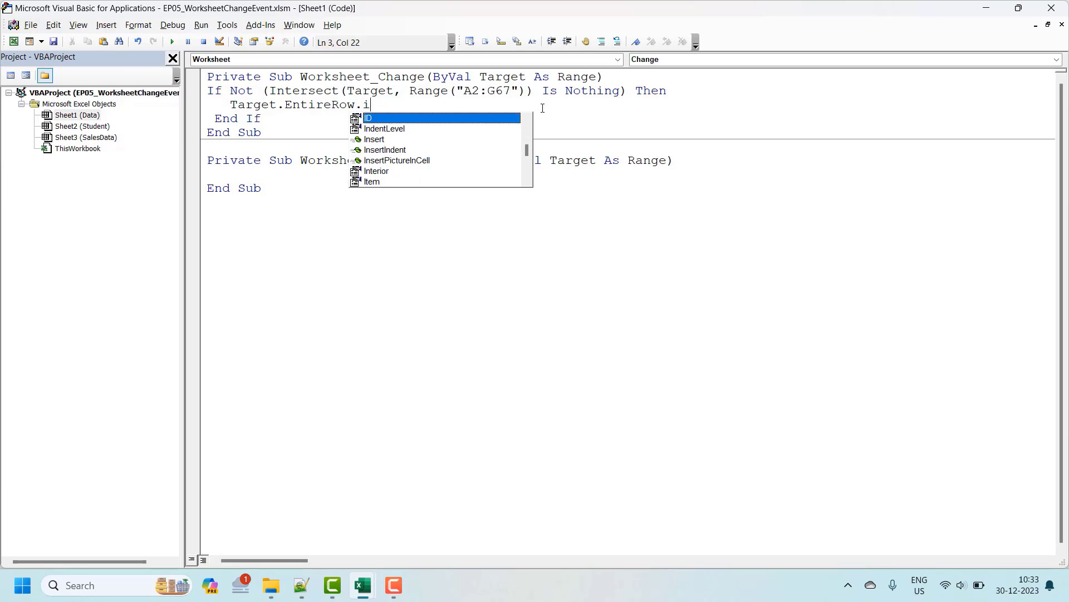
{"action": "type", "text": "n"}
{"action": "key", "text": "Down"}
{"action": "key", "text": "Down"}
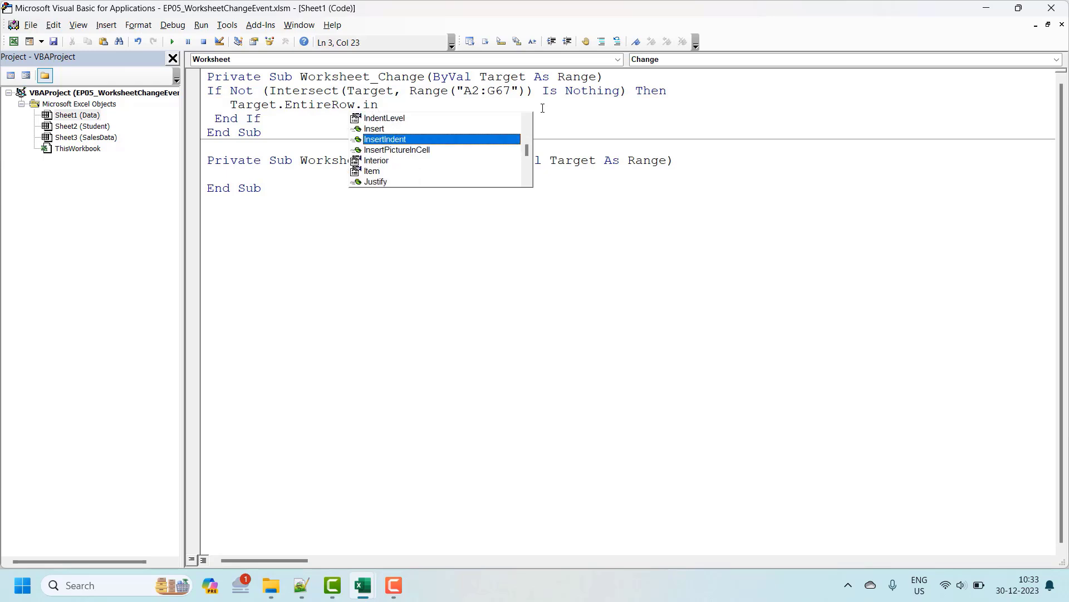
{"action": "key", "text": "Down"}
{"action": "key", "text": "Down"}
{"action": "key", "text": "Tab"}
{"action": "type", "text": "."}
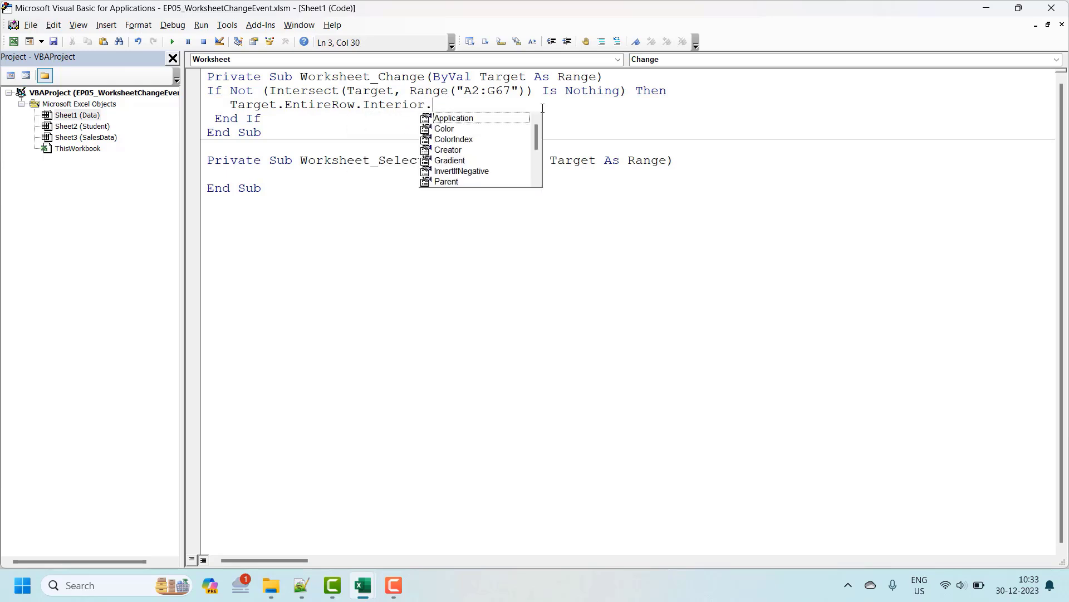
{"action": "type", "text": "Color="}
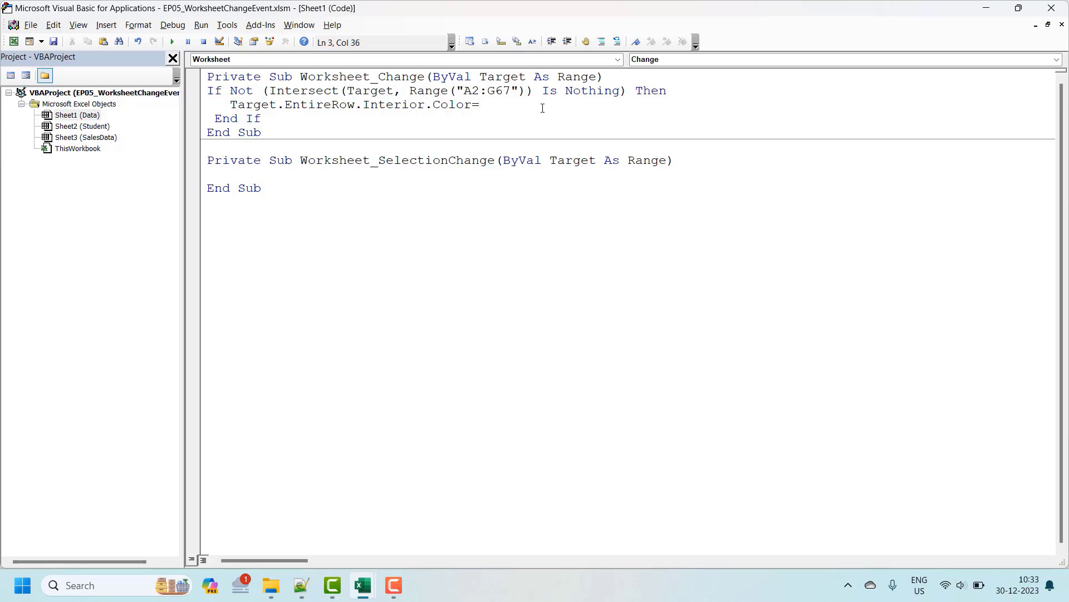
{"action": "type", "text": "rgb"}
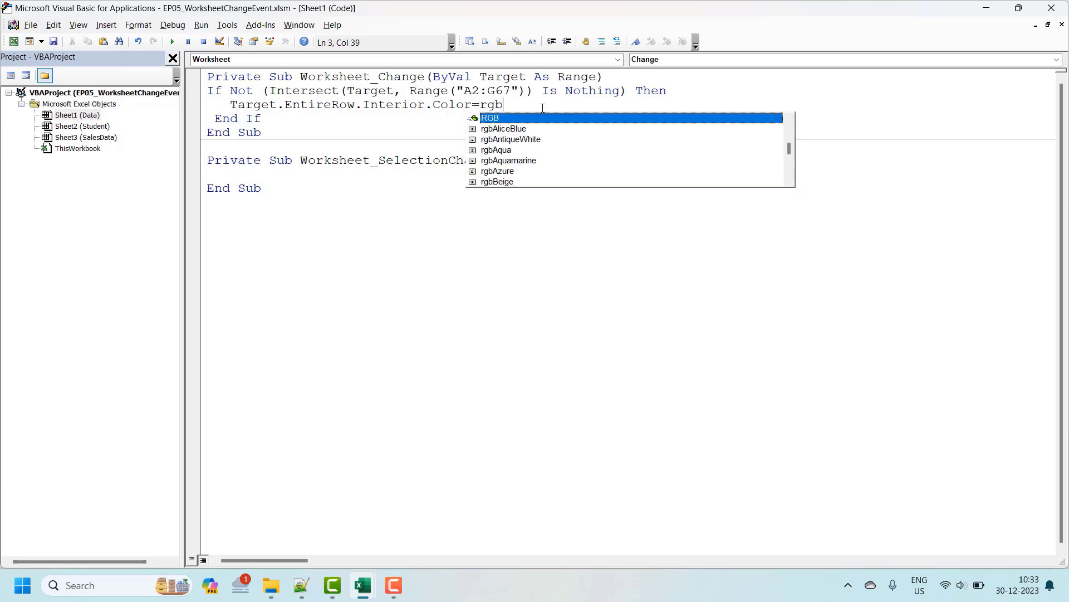
{"action": "key", "text": "Down"}
{"action": "key", "text": "Down"}
{"action": "key", "text": "Down"}
{"action": "key", "text": "Down"}
{"action": "key", "text": "Down"}
{"action": "key", "text": "Down"}
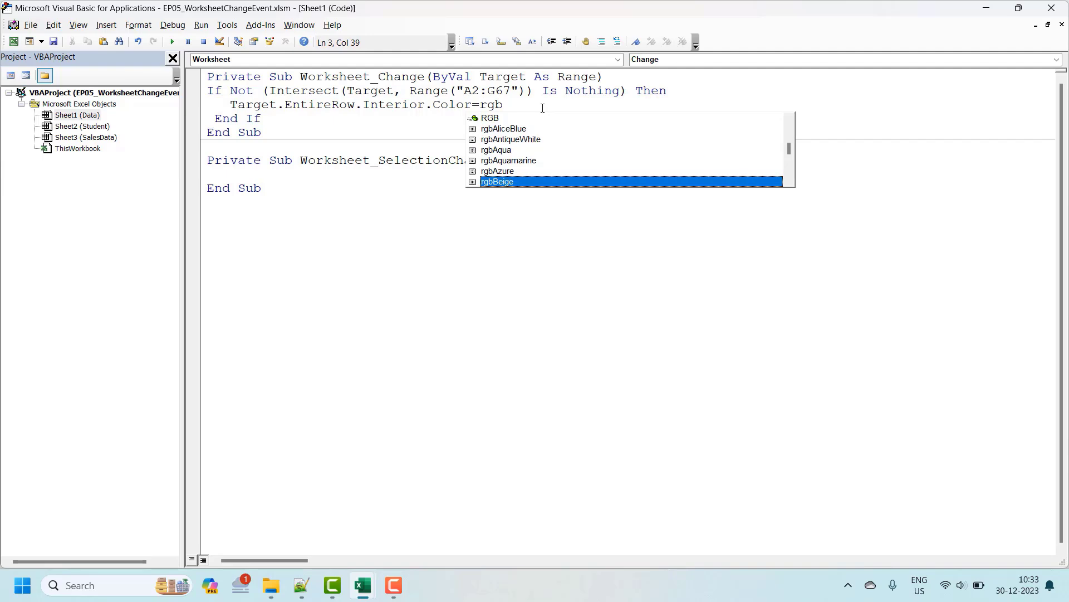
{"action": "key", "text": "Tab"}
{"action": "key", "text": "Down"}
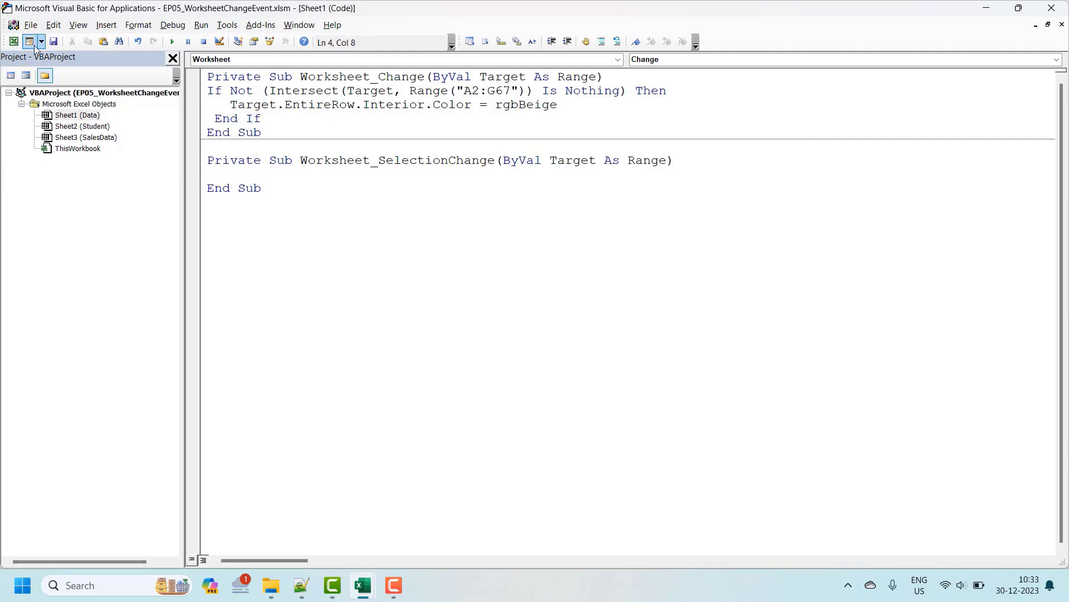
Enter Desk in D3 to see row 3 turn beige, select A7:G7, and return to the code
{"action": "left_click", "coordinate": [17, 42]}
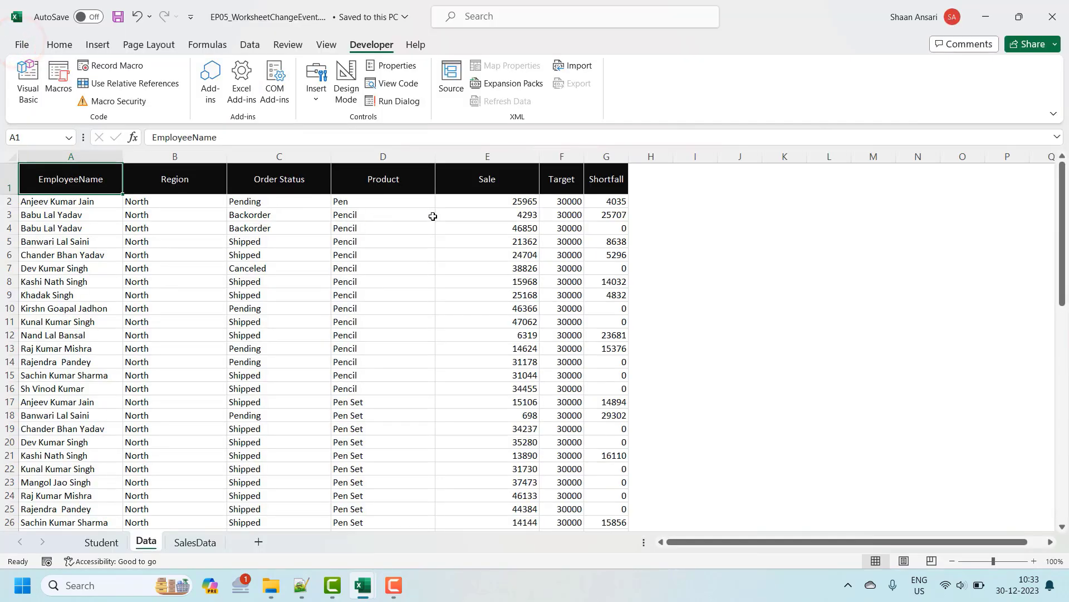
{"action": "left_click", "coordinate": [358, 216]}
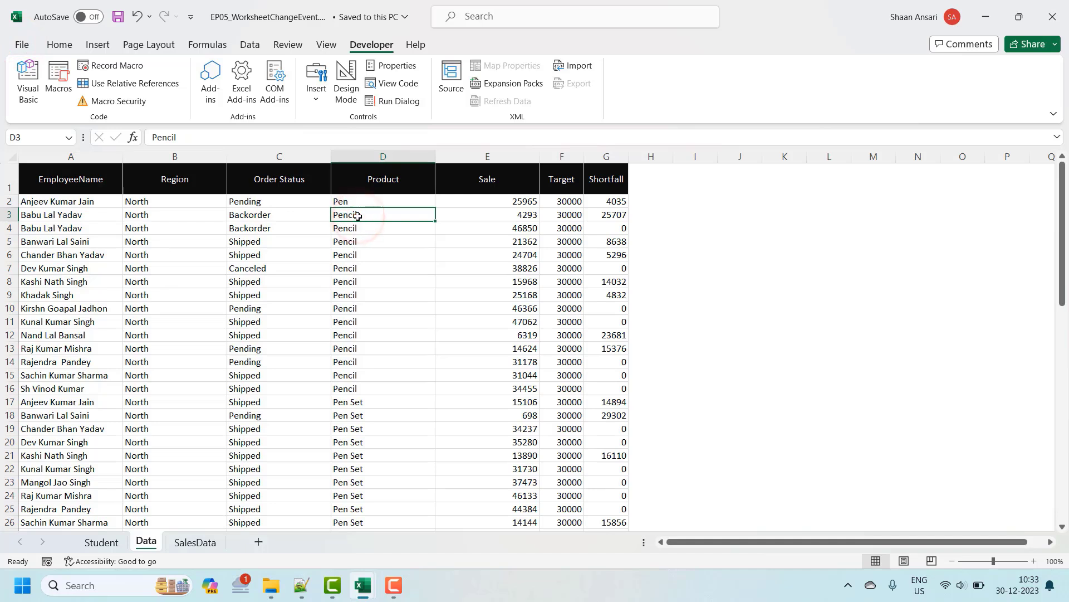
{"action": "type", "text": "Desk"}
{"action": "key", "text": "ctrl+Return"}
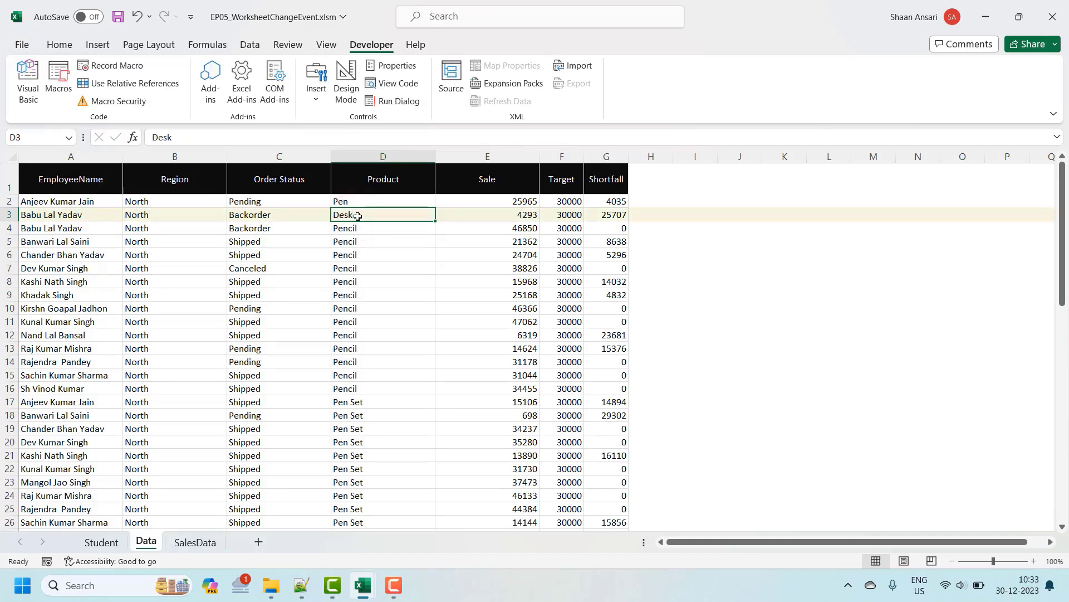
{"action": "left_click", "coordinate": [671, 211]}
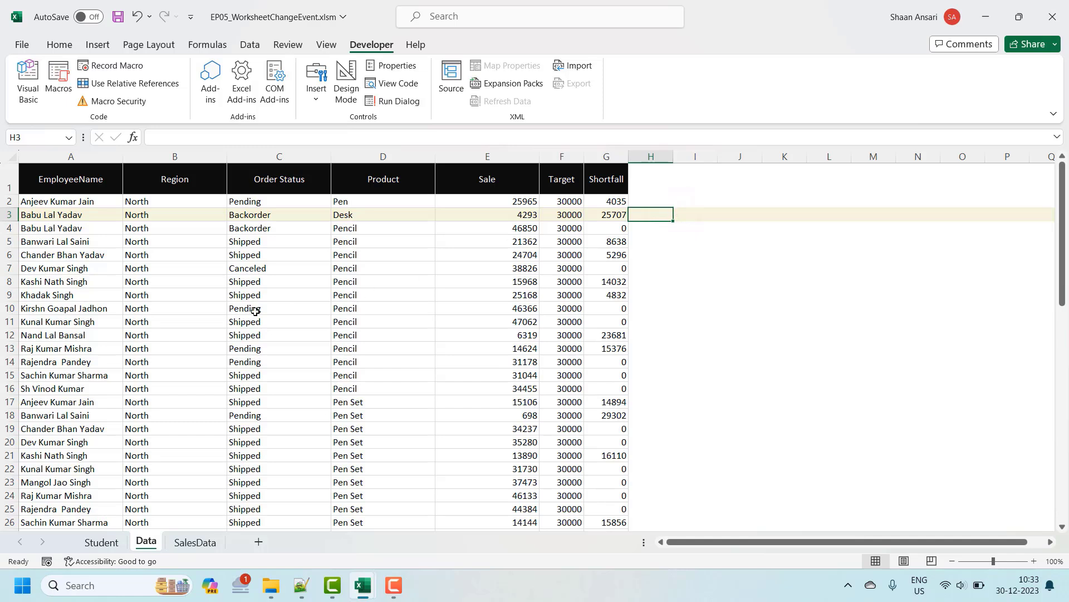
{"action": "left_click", "coordinate": [83, 270]}
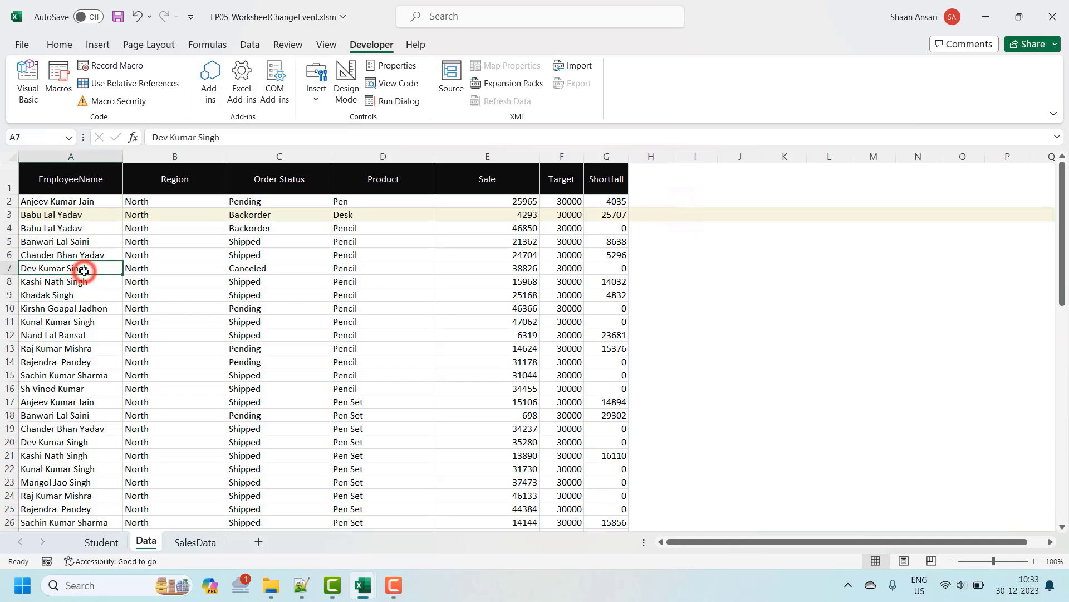
{"action": "key", "text": "ctrl+shift+Right"}
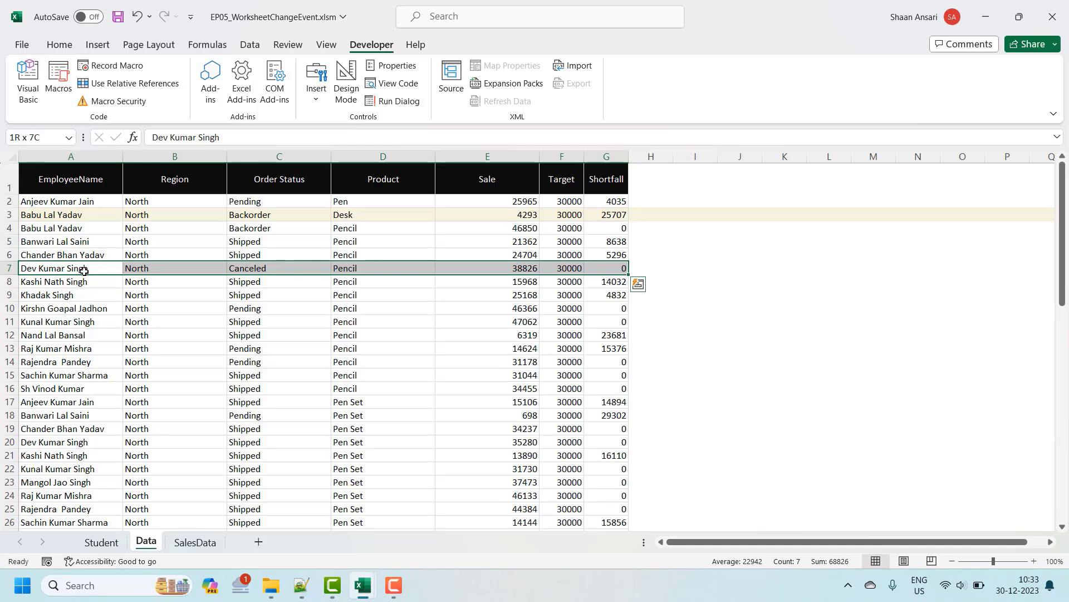
{"action": "key", "text": "alt+F11"}
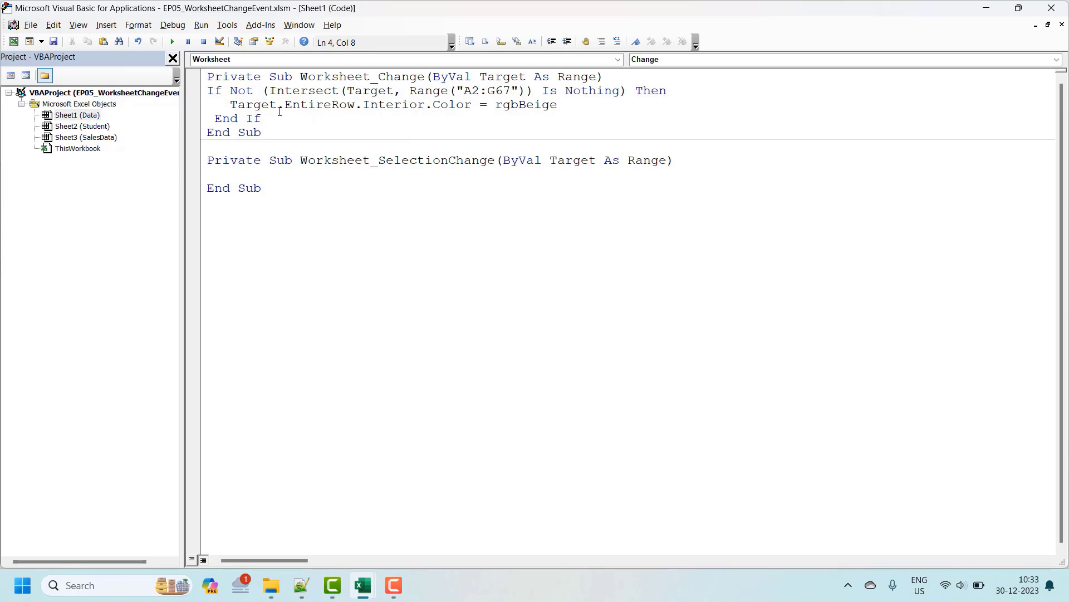
Rewrite line 3 to colour Range("A" & Target.Row, "G" & Target.Row) beige, then return to Excel
{"action": "double_click", "coordinate": [329, 104]}
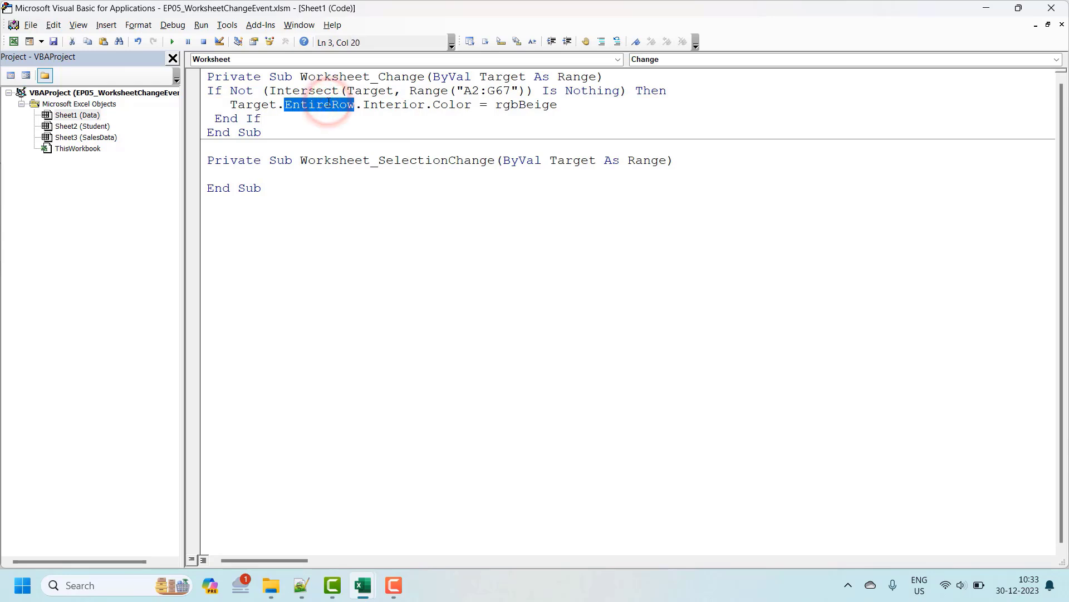
{"action": "key", "text": "Delete"}
{"action": "key", "text": "BackSpace"}
{"action": "key", "text": "BackSpace"}
{"action": "key", "text": "BackSpace"}
{"action": "key", "text": "BackSpace"}
{"action": "key", "text": "BackSpace"}
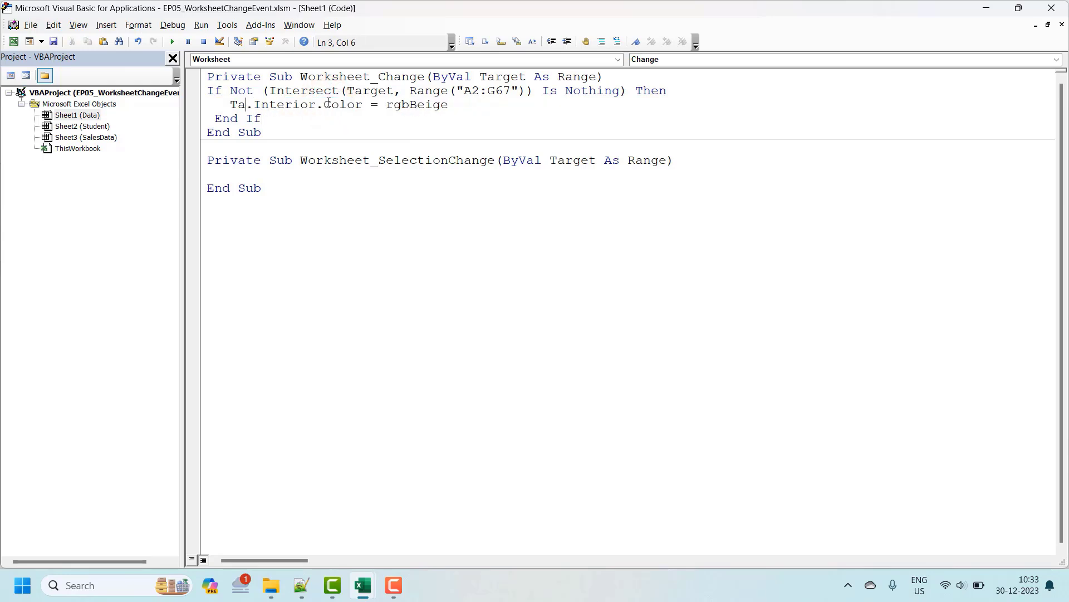
{"action": "key", "text": "BackSpace"}
{"action": "key", "text": "BackSpace"}
{"action": "type", "text": "Range"}
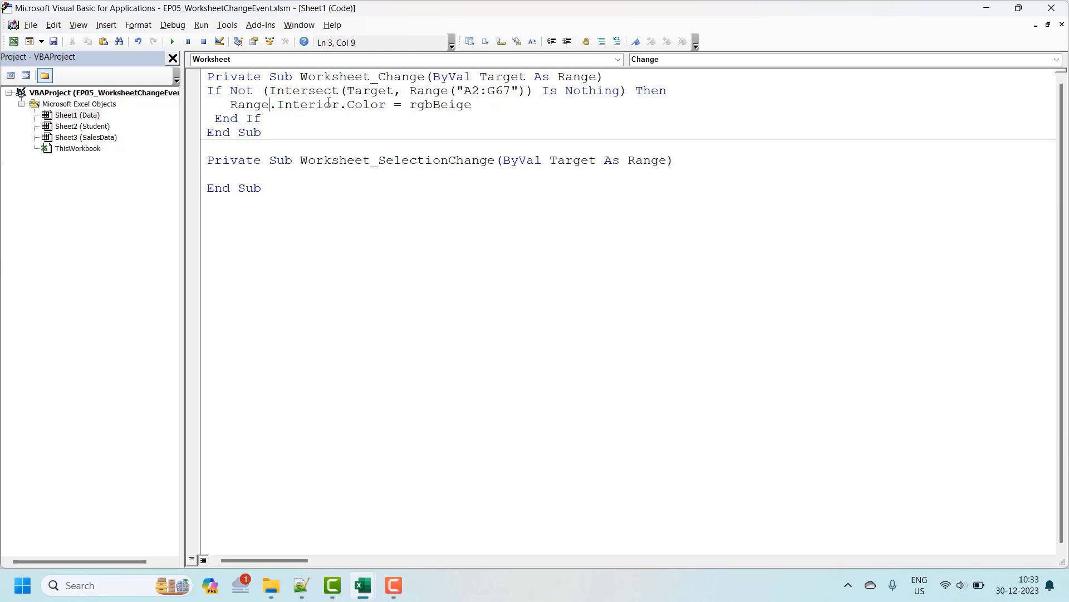
{"action": "type", "text": "()"}
{"action": "type", "text": "\""}
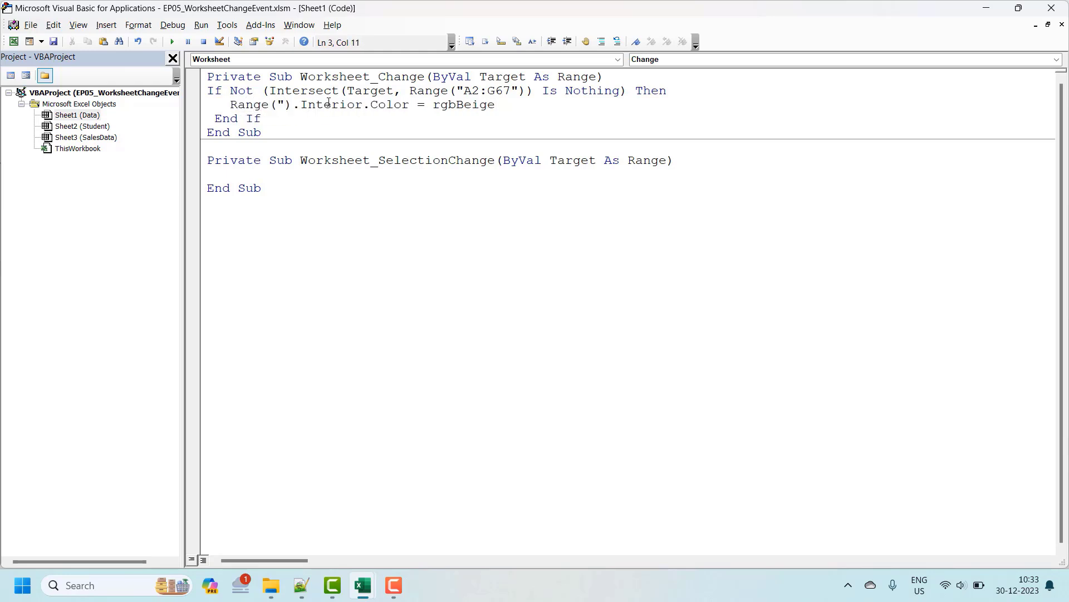
{"action": "type", "text": "A"}
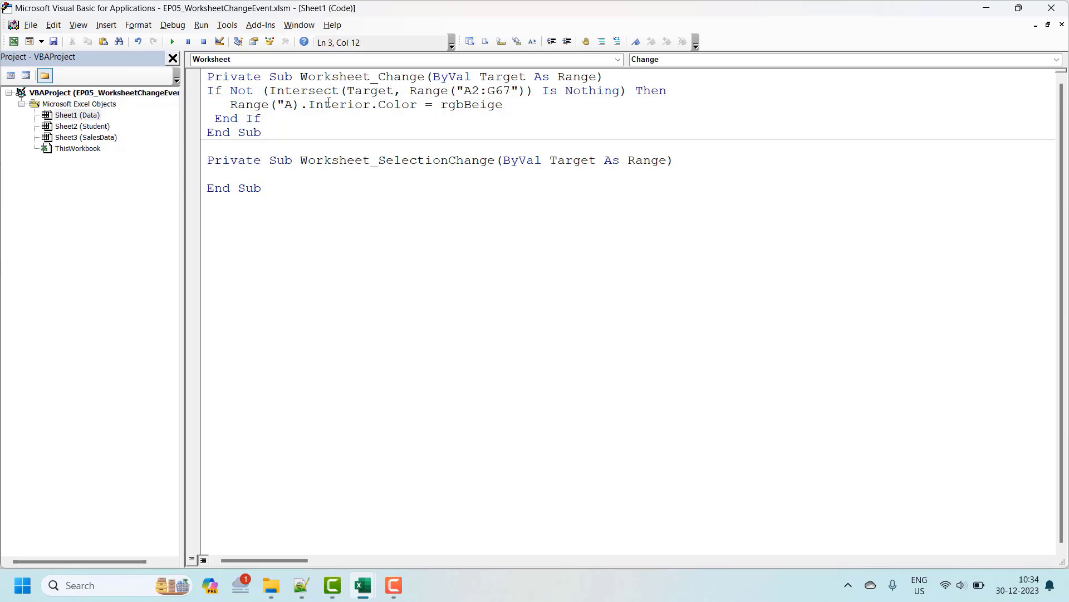
{"action": "type", "text": "\" "}
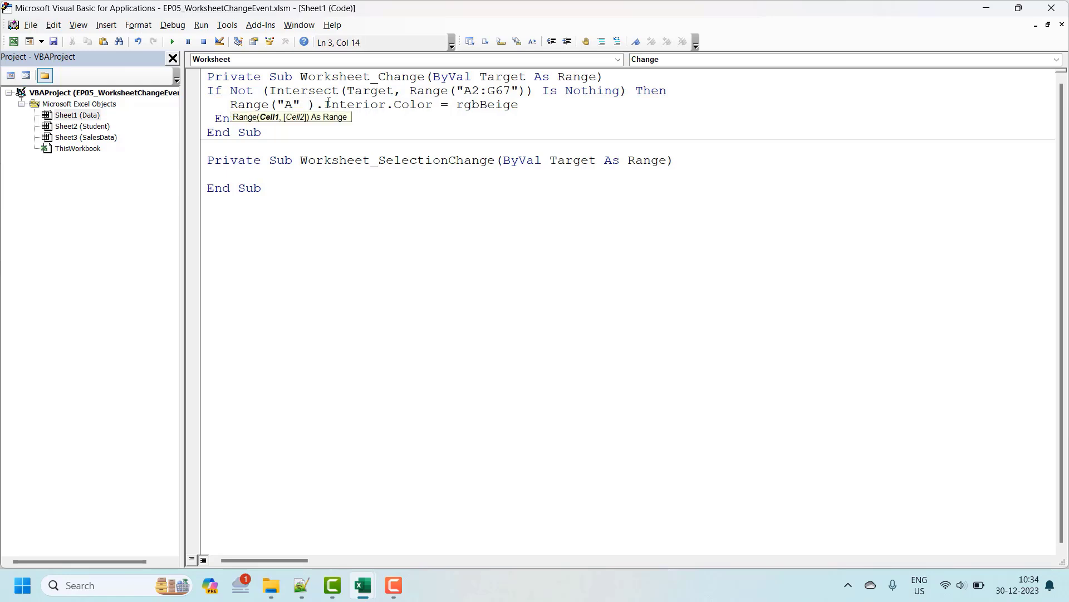
{"action": "type", "text": "& Targ"}
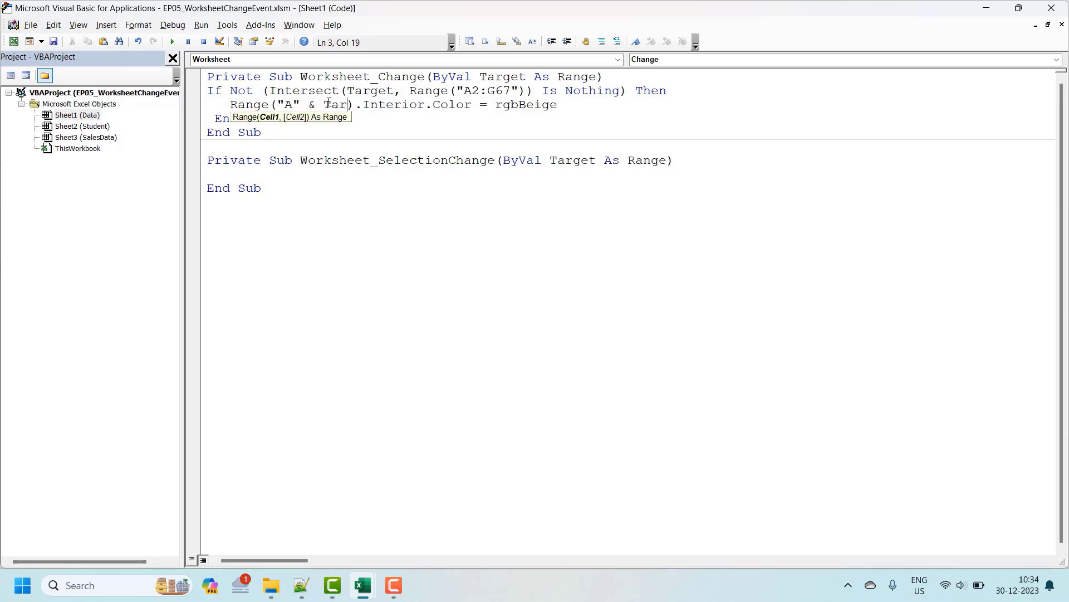
{"action": "type", "text": "et.r"}
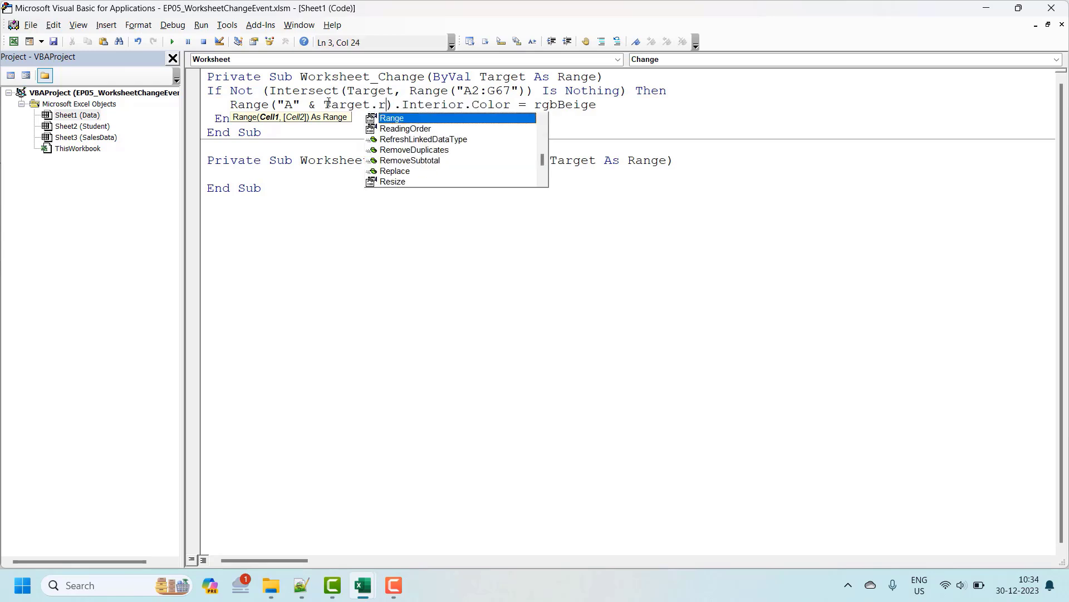
{"action": "type", "text": "o"}
{"action": "key", "text": "Tab"}
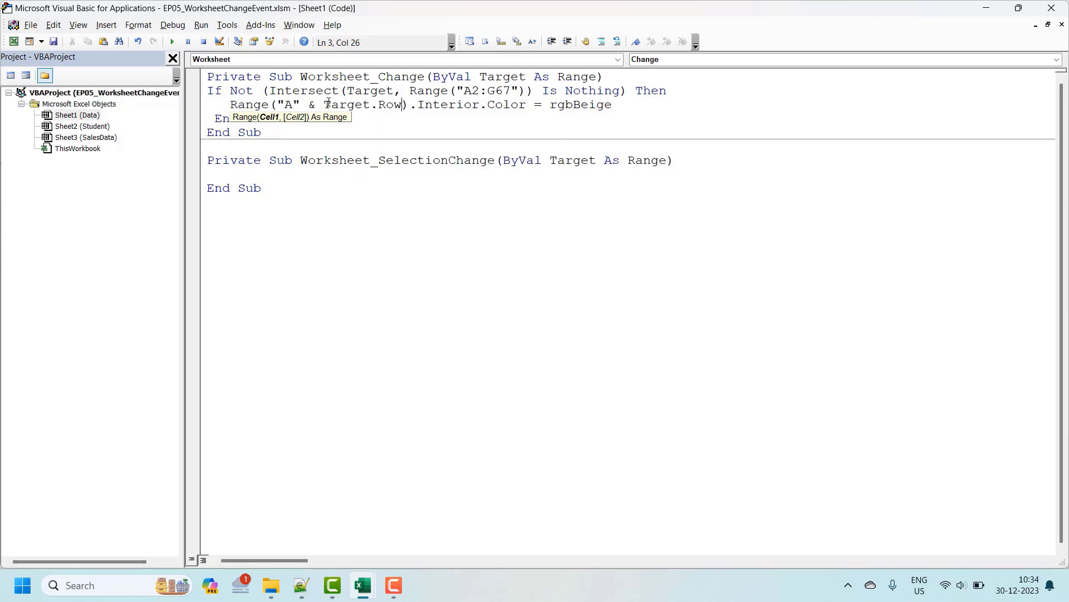
{"action": "type", "text": ","}
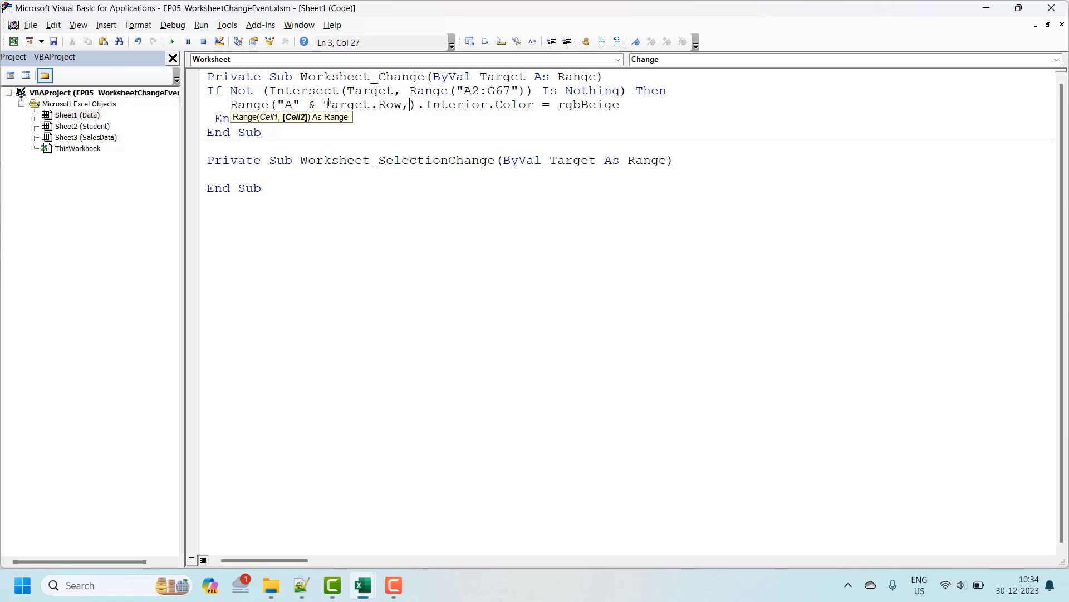
{"action": "type", "text": "\"D"}
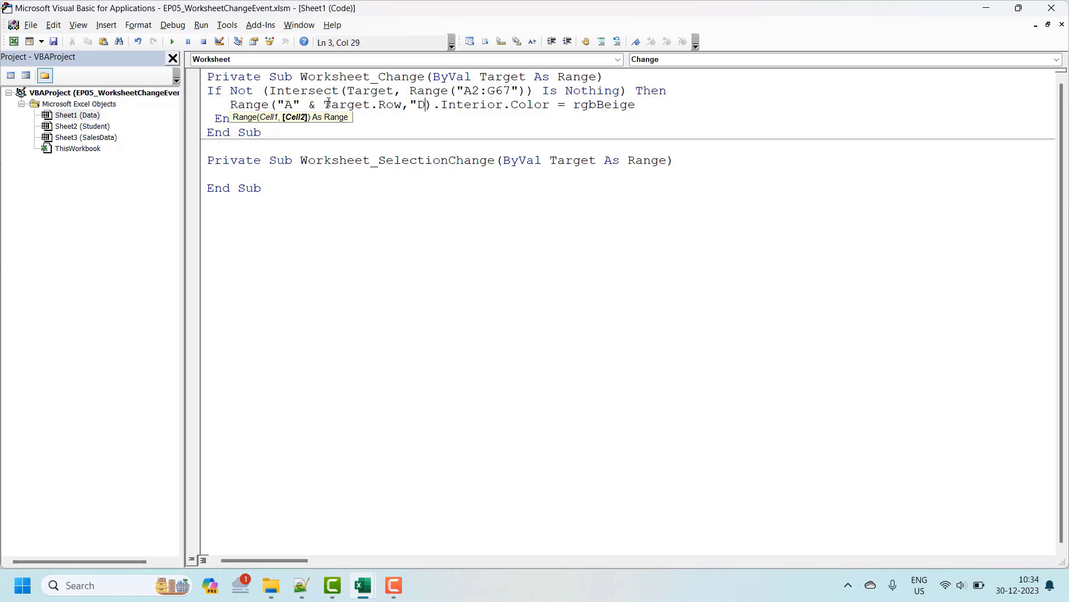
{"action": "key", "text": "BackSpace"}
{"action": "type", "text": "G\" "}
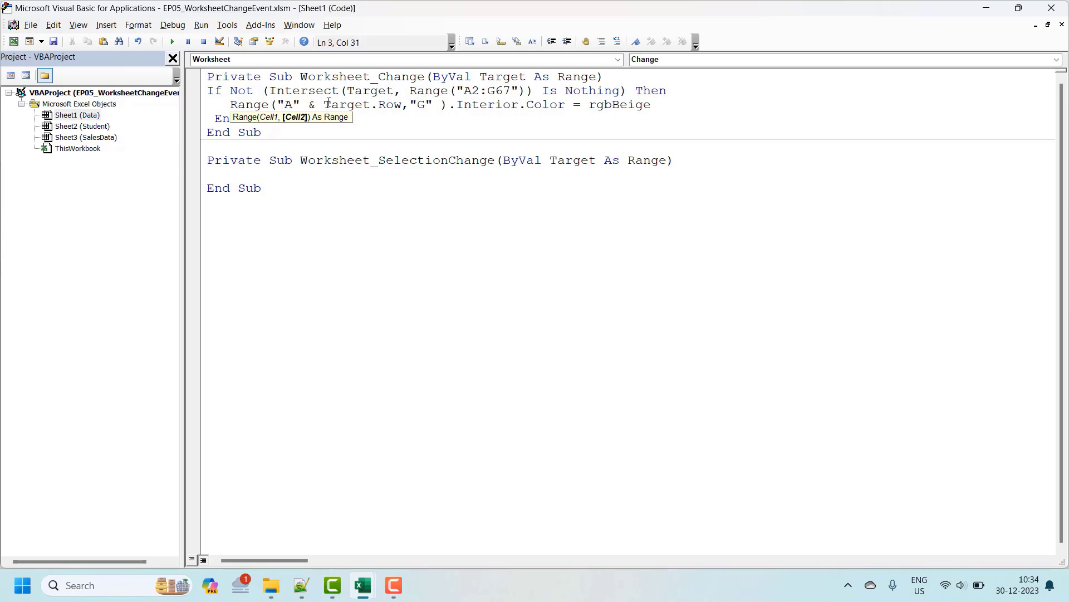
{"action": "type", "text": "& tar"}
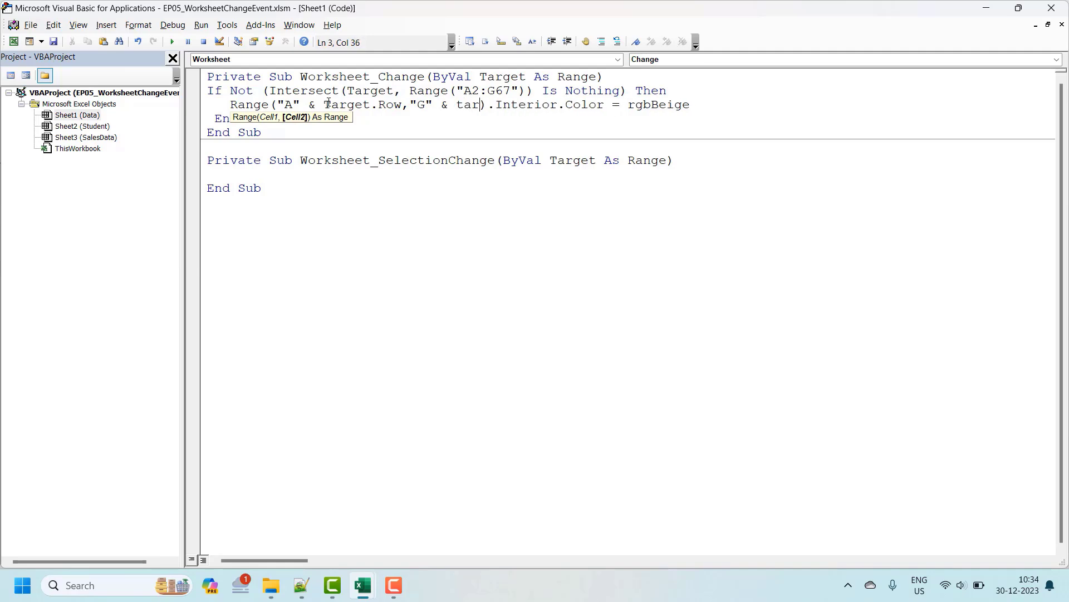
{"action": "type", "text": "get.ro"}
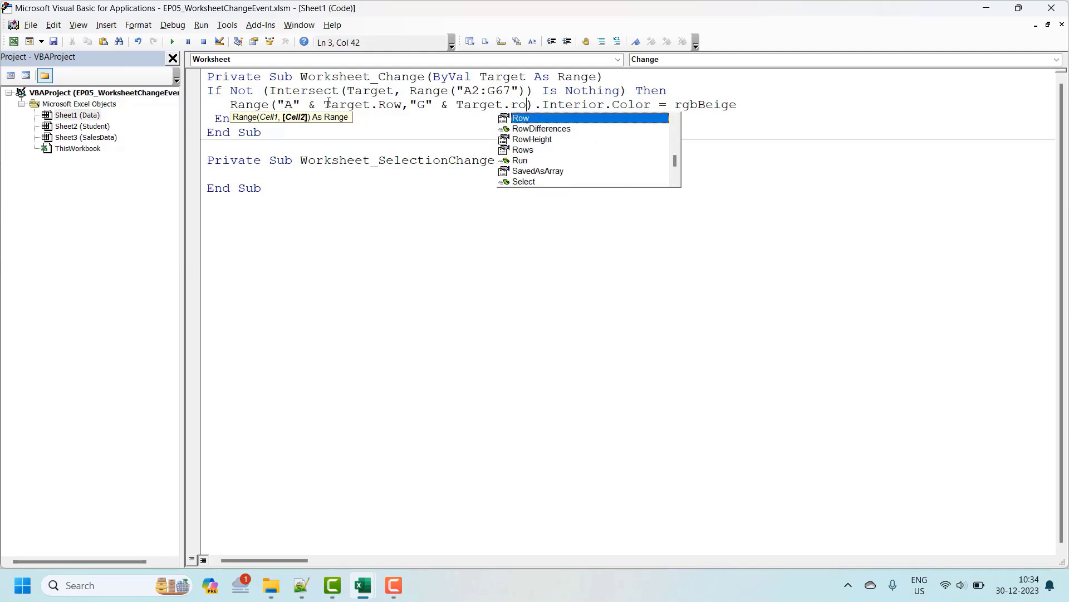
{"action": "key", "text": "Tab"}
{"action": "key", "text": "alt+F11"}
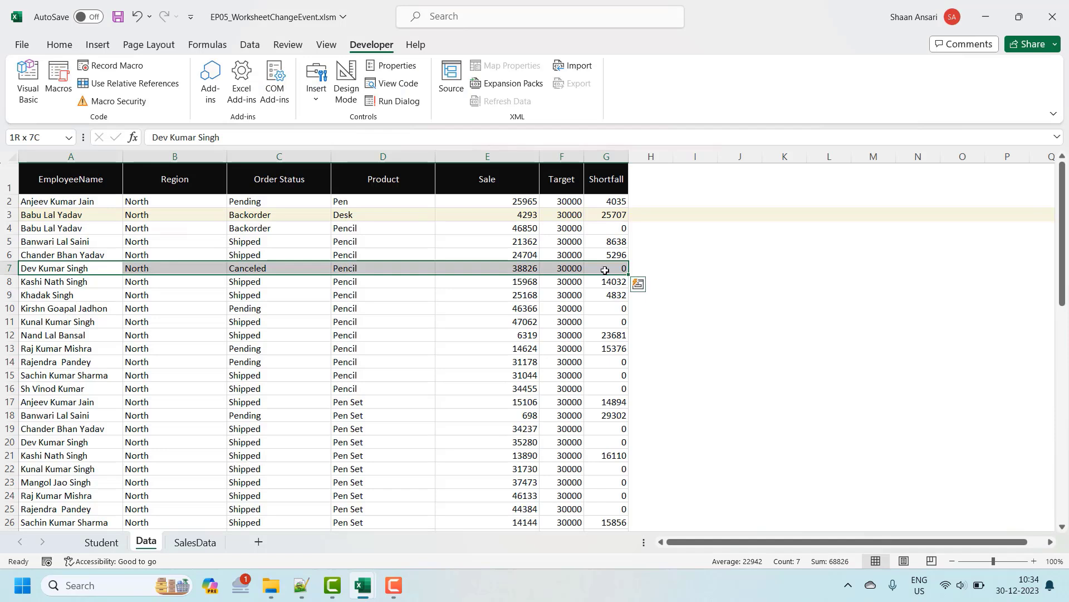
Set the Sale value in E12 to 67
{"action": "left_click", "coordinate": [614, 333]}
{"action": "left_click", "coordinate": [526, 332]}
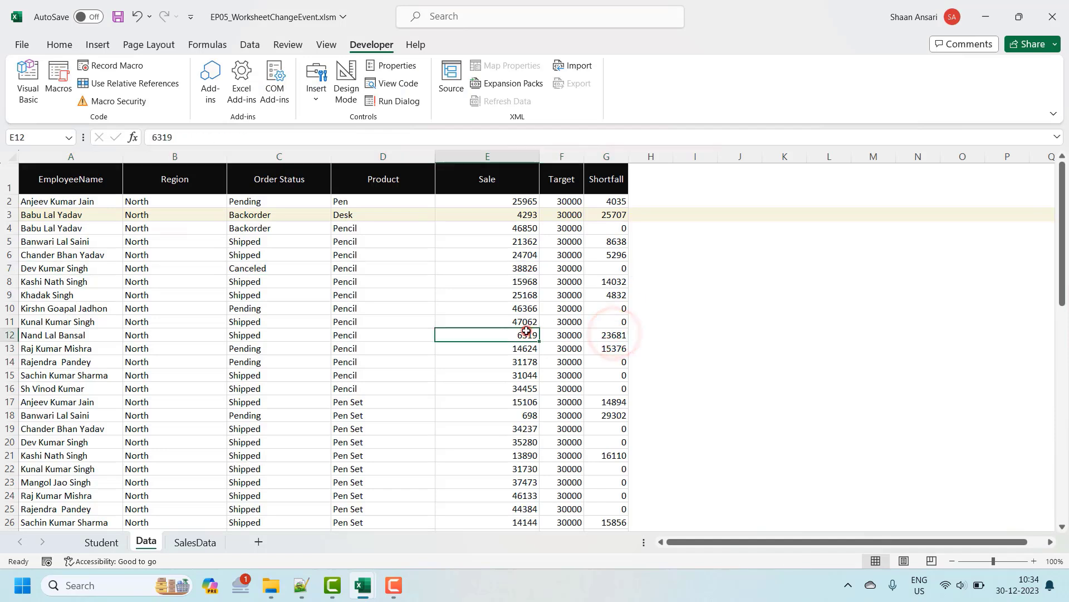
{"action": "type", "text": "444"}
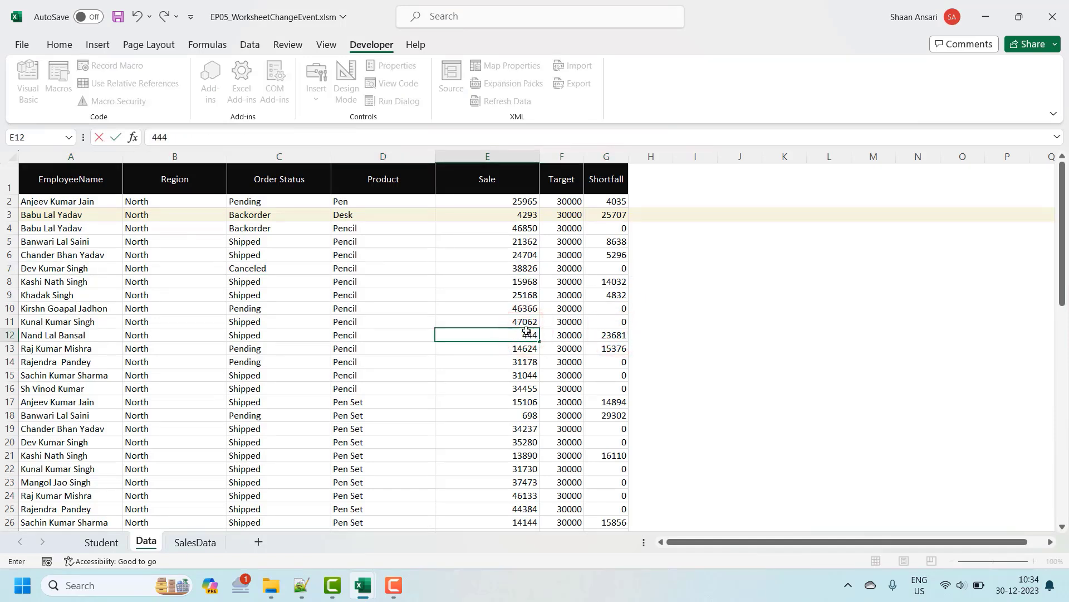
{"action": "key", "text": "ctrl+Return"}
{"action": "type", "text": "\\6"}
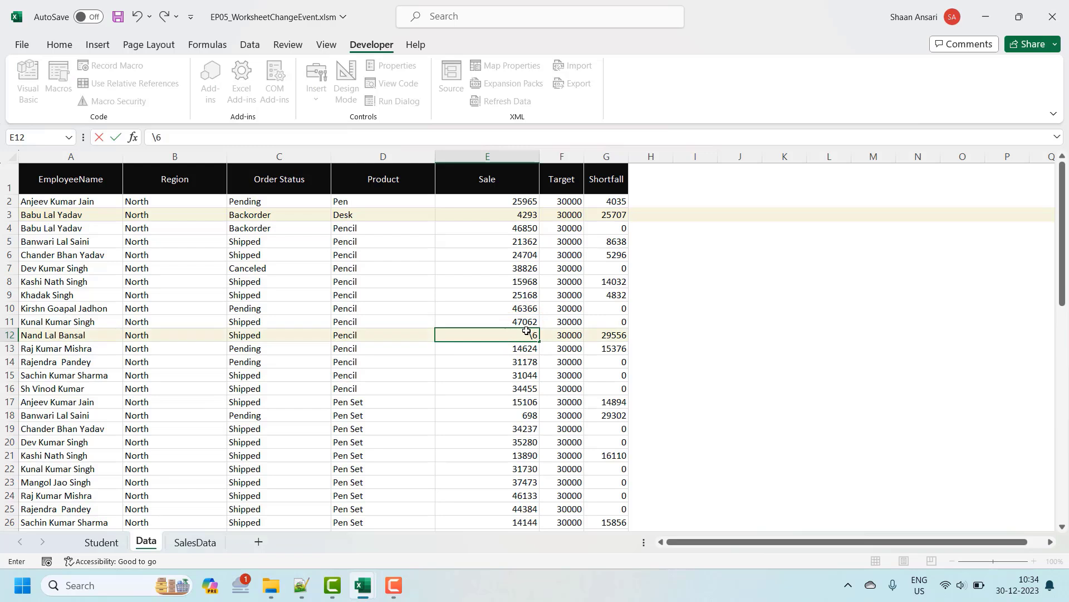
{"action": "key", "text": "BackSpace"}
{"action": "key", "text": "BackSpace"}
{"action": "type", "text": "67"}
{"action": "key", "text": "ctrl+Return"}
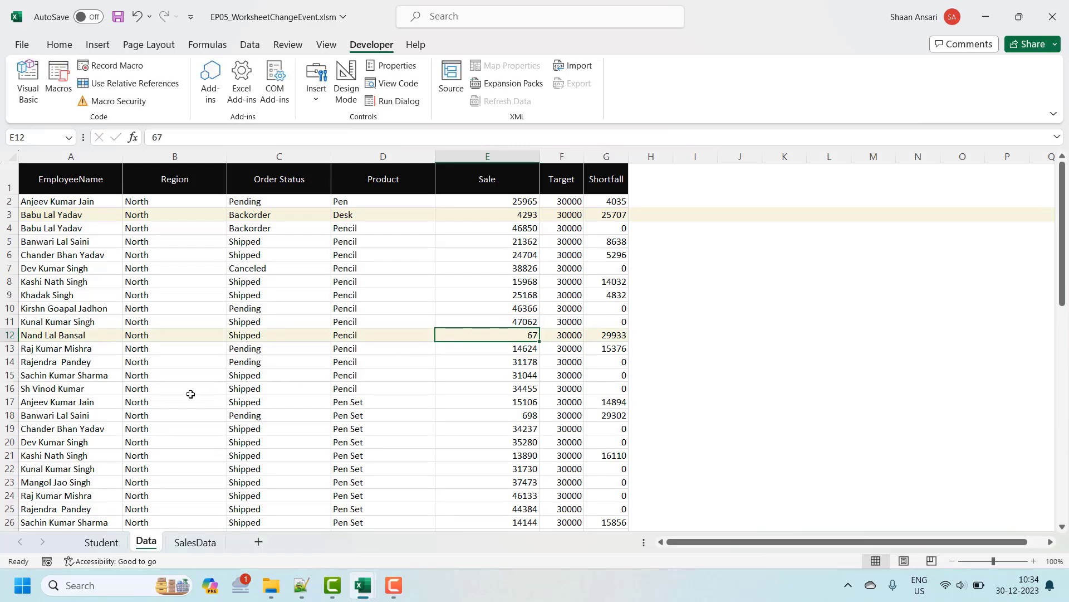
Change the Region in B15 to East, so only A–G of row 15 turn beige
{"action": "left_click", "coordinate": [125, 377]}
{"action": "type", "text": "So"}
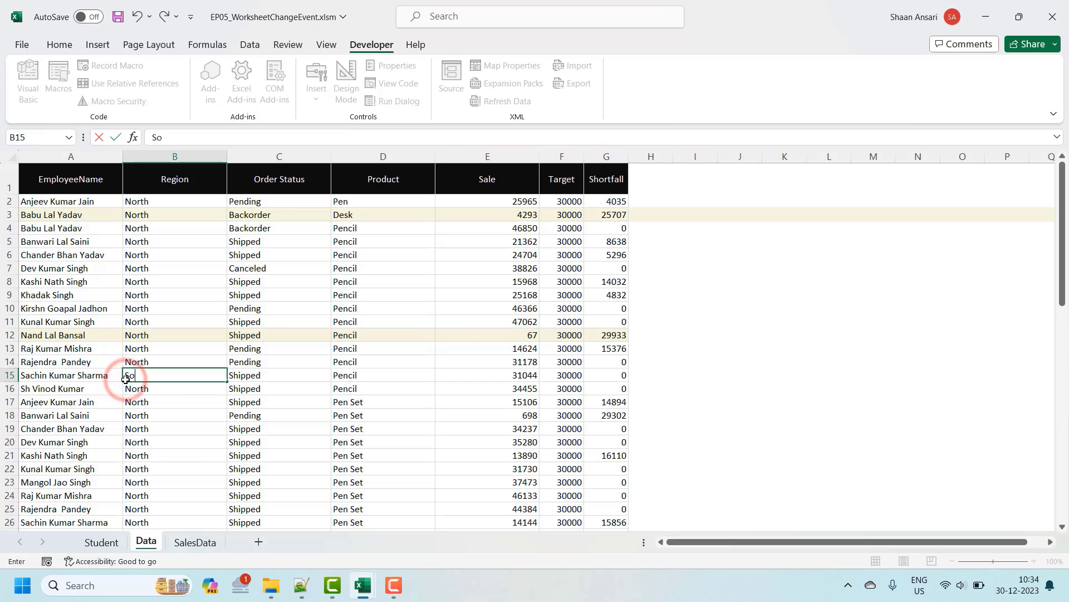
{"action": "type", "text": "uth"}
{"action": "key", "text": "ctrl+Return"}
{"action": "type", "text": "4"}
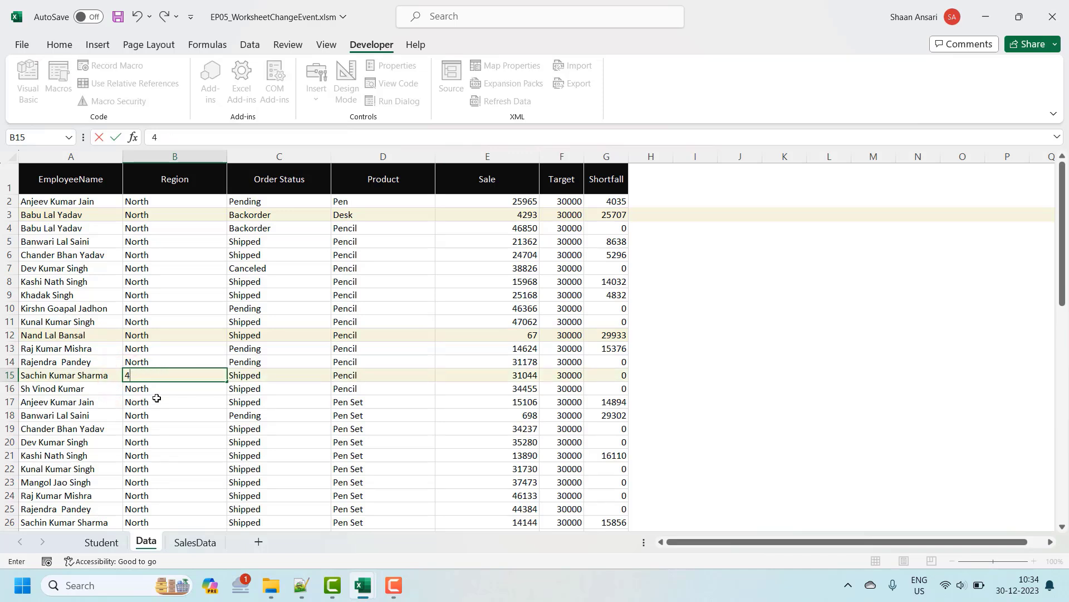
{"action": "key", "text": "BackSpace"}
{"action": "type", "text": "Eas"}
{"action": "key", "text": "BackSpace"}
{"action": "type", "text": "t"}
{"action": "key", "text": "ctrl+Return"}
Enter a new employee name in A7 and dgf in M6 outside the table, then select E7
{"action": "left_click", "coordinate": [69, 266]}
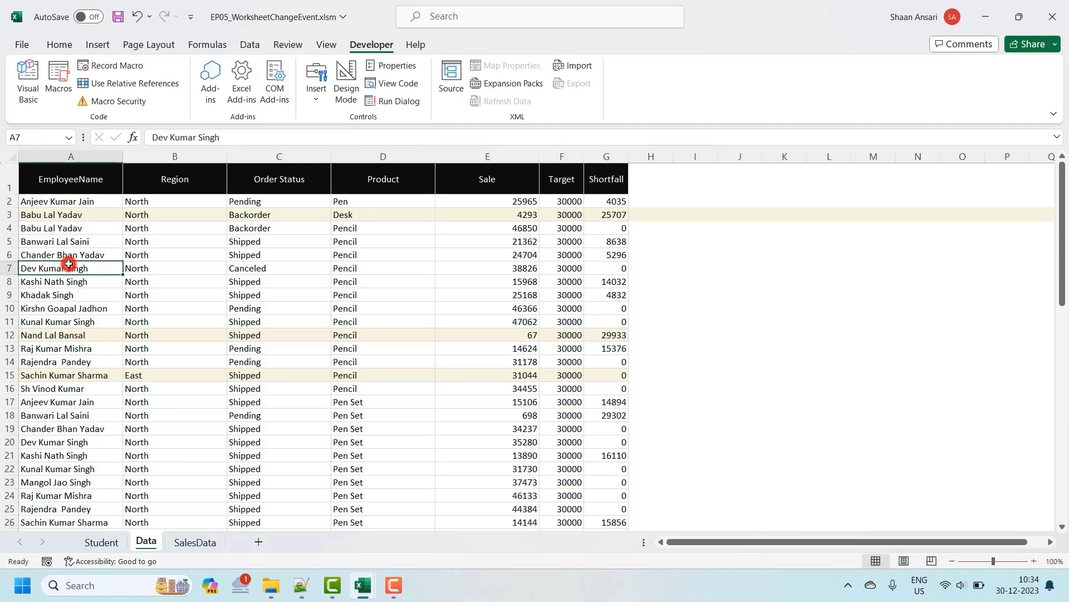
{"action": "type", "text": "Karan"}
{"action": "key", "text": "ctrl+Return"}
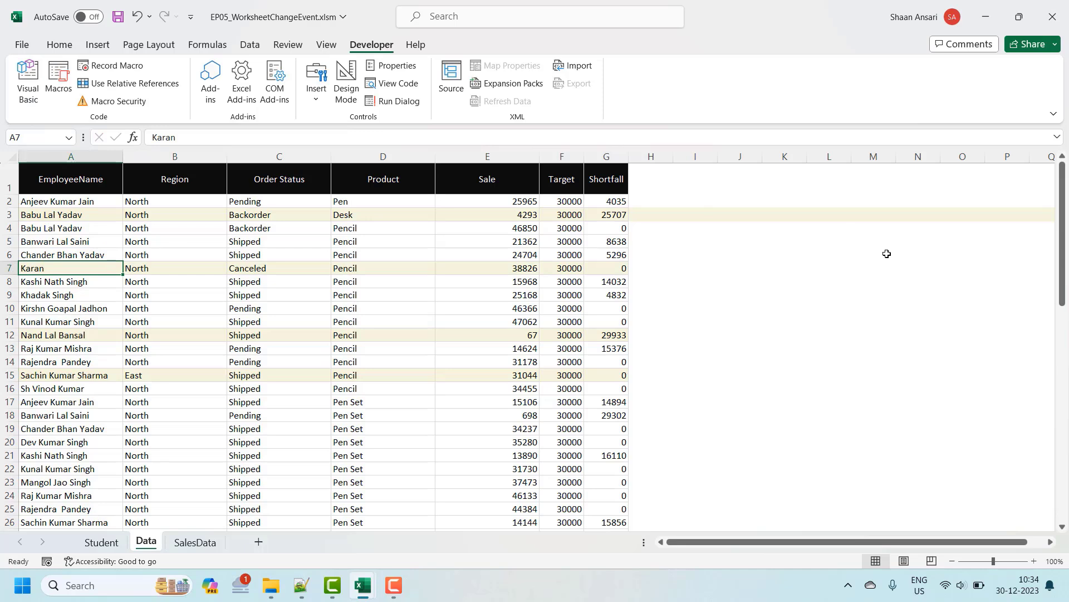
{"action": "left_click", "coordinate": [887, 254]}
{"action": "type", "text": "dgf"}
{"action": "key", "text": "ctrl+Return"}
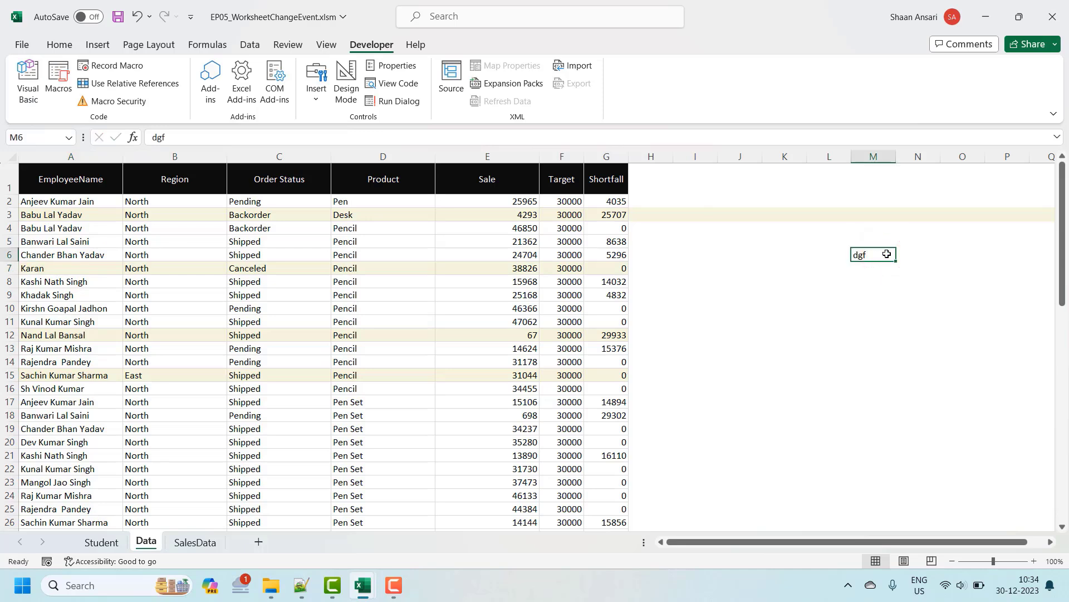
{"action": "left_click", "coordinate": [496, 268]}
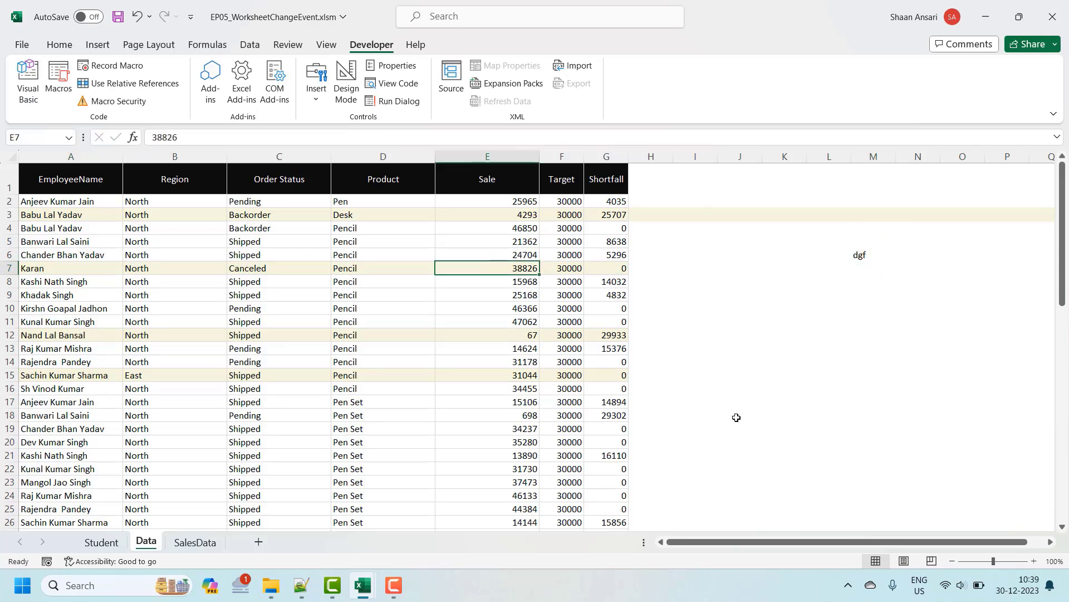
On SalesData, inspect the Sale column and the Shortfall IF formula in G3 and G4
{"action": "left_click", "coordinate": [189, 543]}
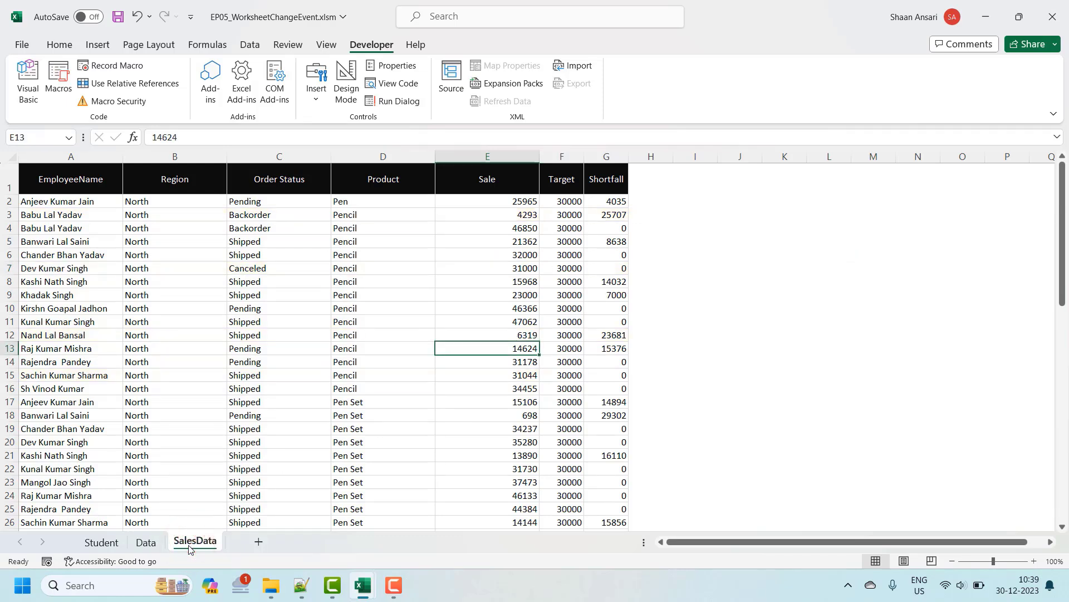
{"action": "left_click", "coordinate": [689, 203]}
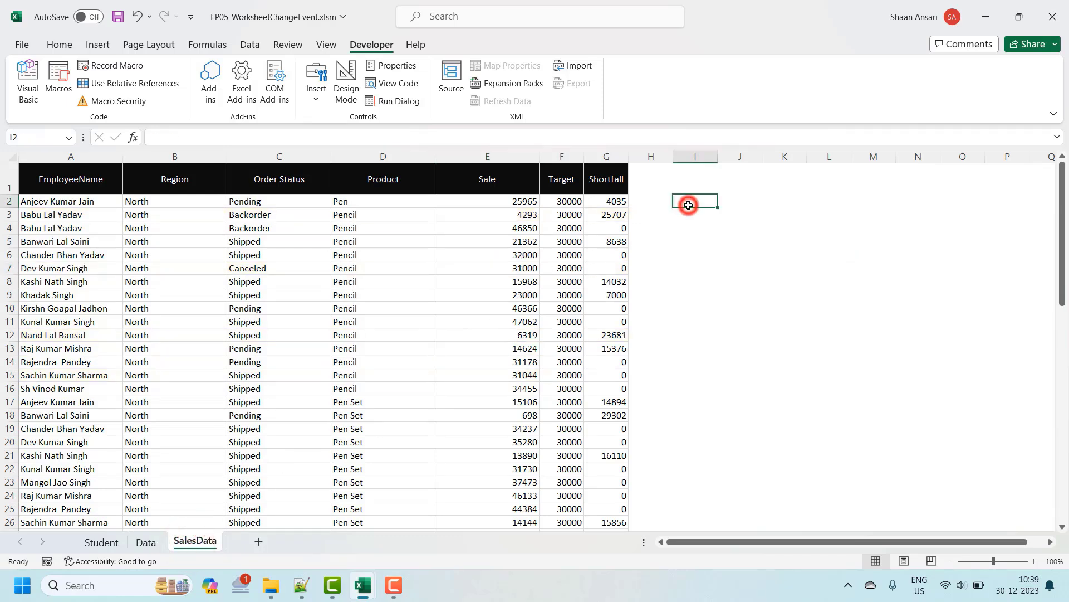
{"action": "left_click", "coordinate": [507, 191]}
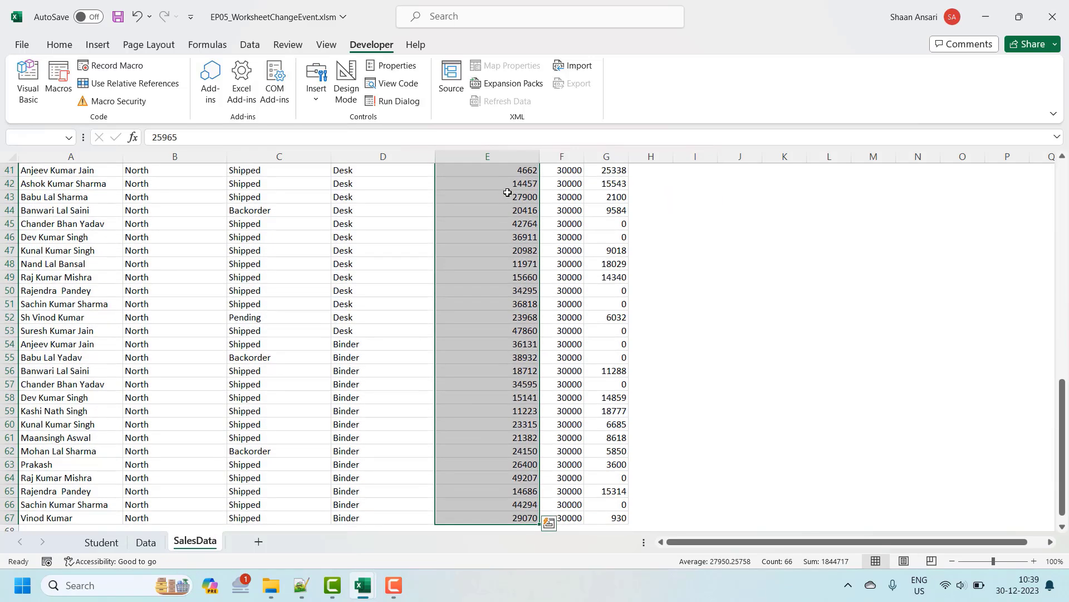
{"action": "key", "text": "Down"}
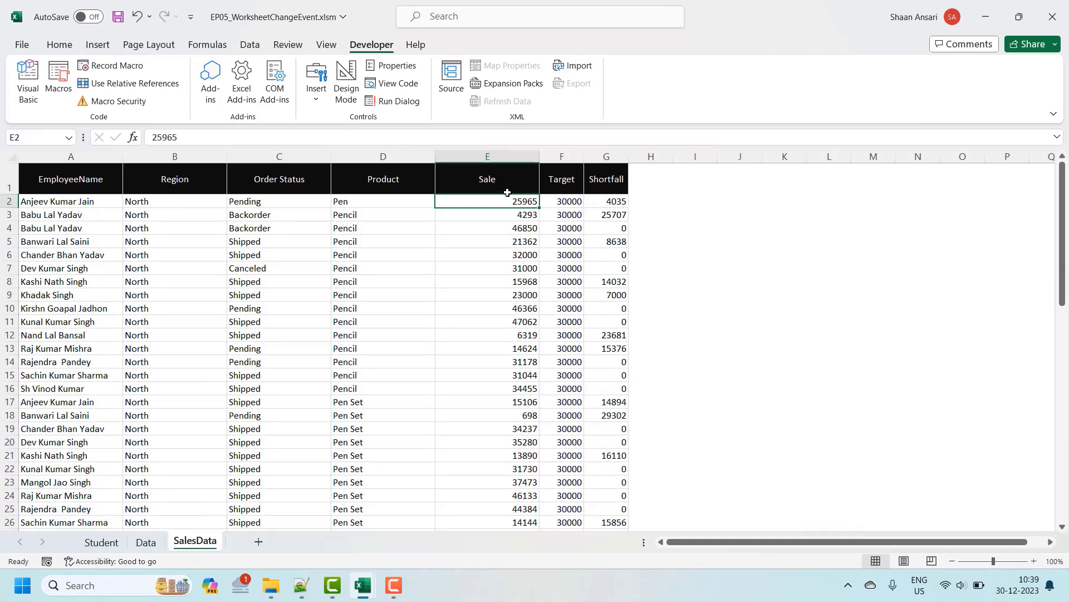
{"action": "left_click", "coordinate": [607, 218]}
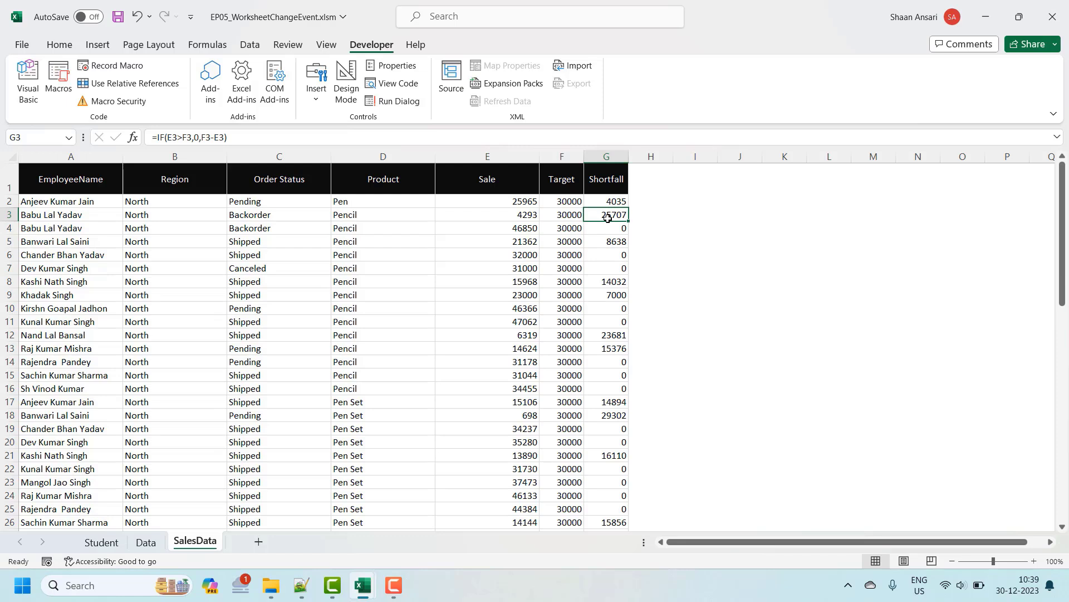
{"action": "key", "text": "ctrl+shift+Left"}
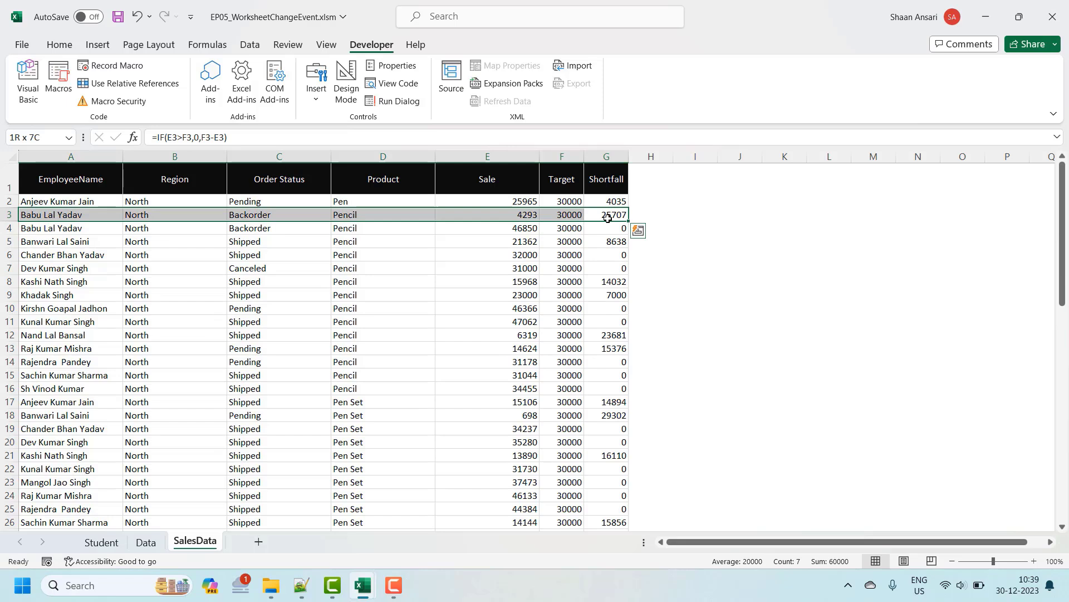
{"action": "key", "text": "Left"}
{"action": "key", "text": "Left"}
{"action": "key", "text": "Right"}
{"action": "key", "text": "Right"}
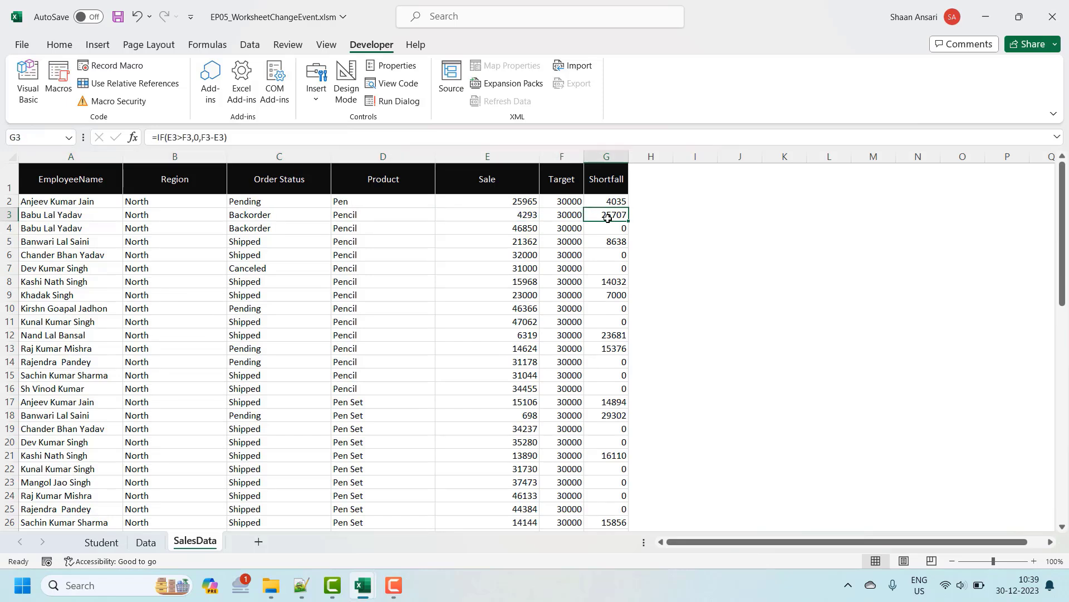
{"action": "key", "text": "Down"}
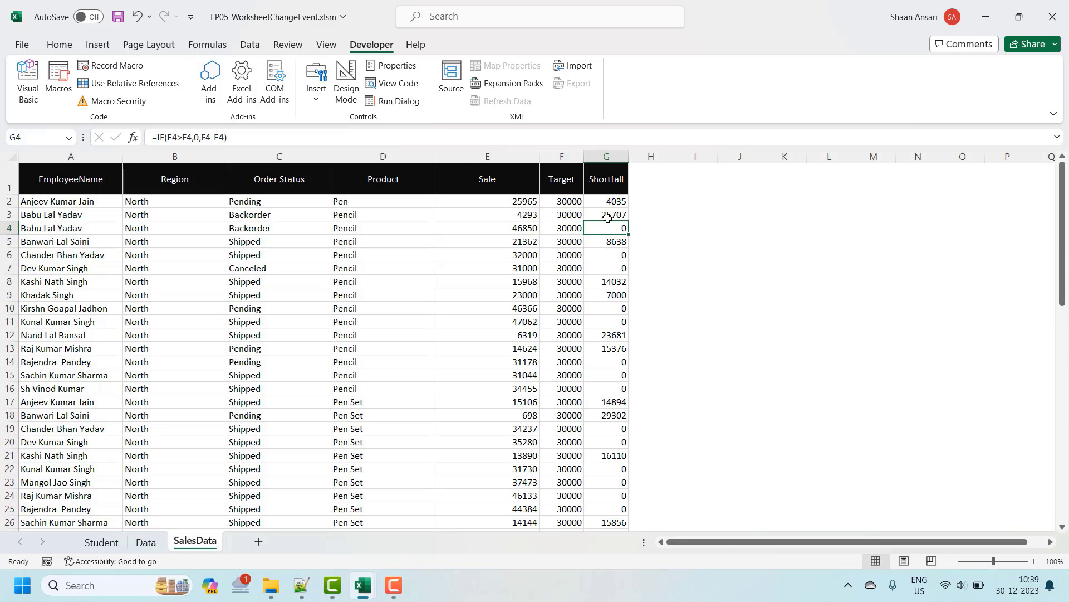
Add a Worksheet_Change event to the SalesData sheet's code and delete the SelectionChange stub
{"action": "left_click", "coordinate": [26, 89]}
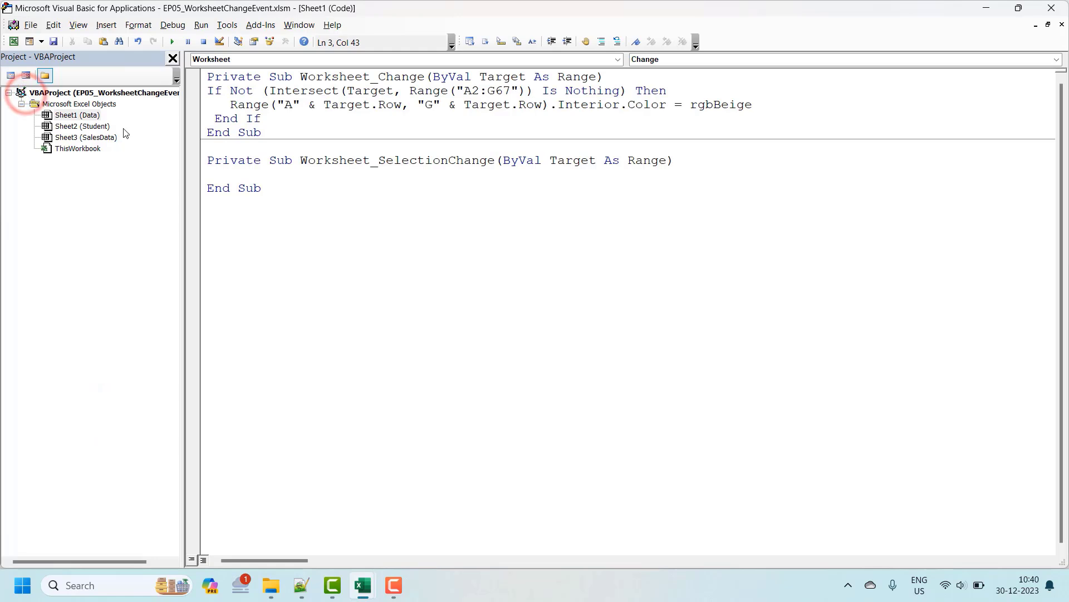
{"action": "double_click", "coordinate": [89, 138]}
{"action": "left_click", "coordinate": [263, 59]}
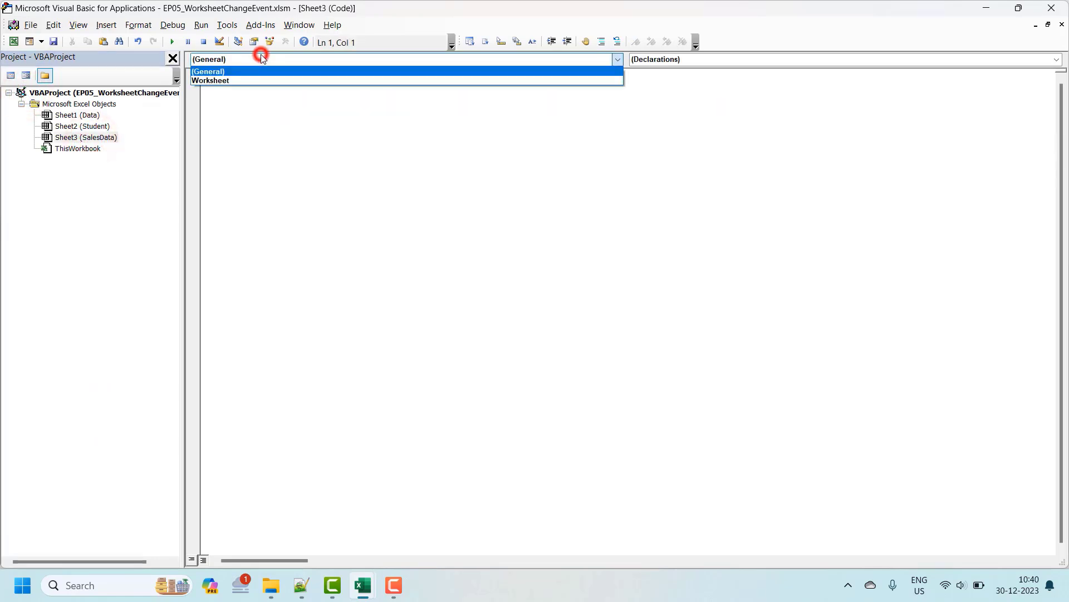
{"action": "left_click", "coordinate": [235, 82]}
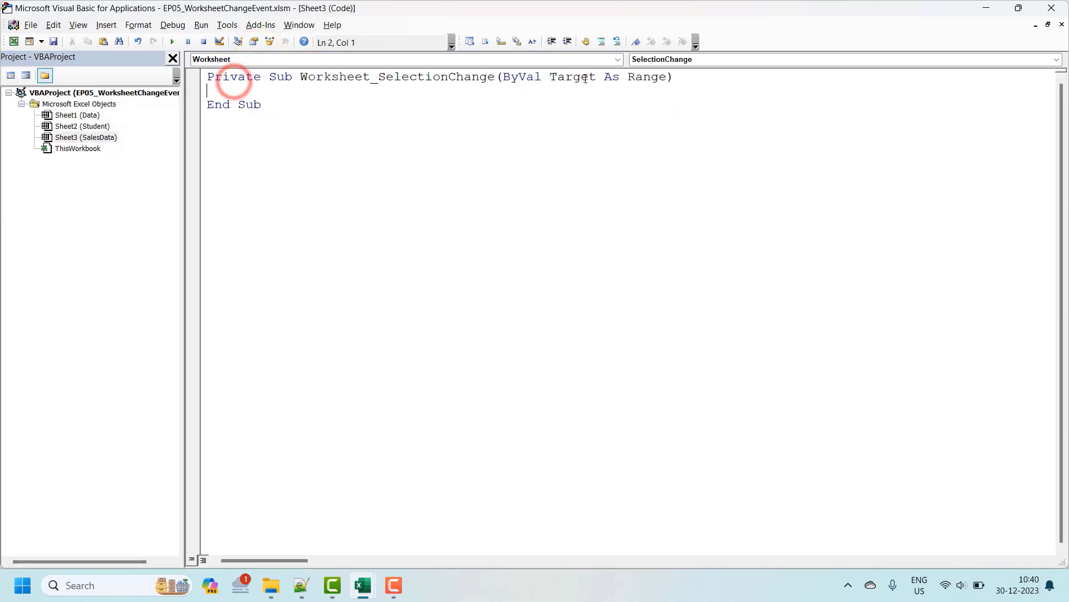
{"action": "left_click", "coordinate": [710, 61]}
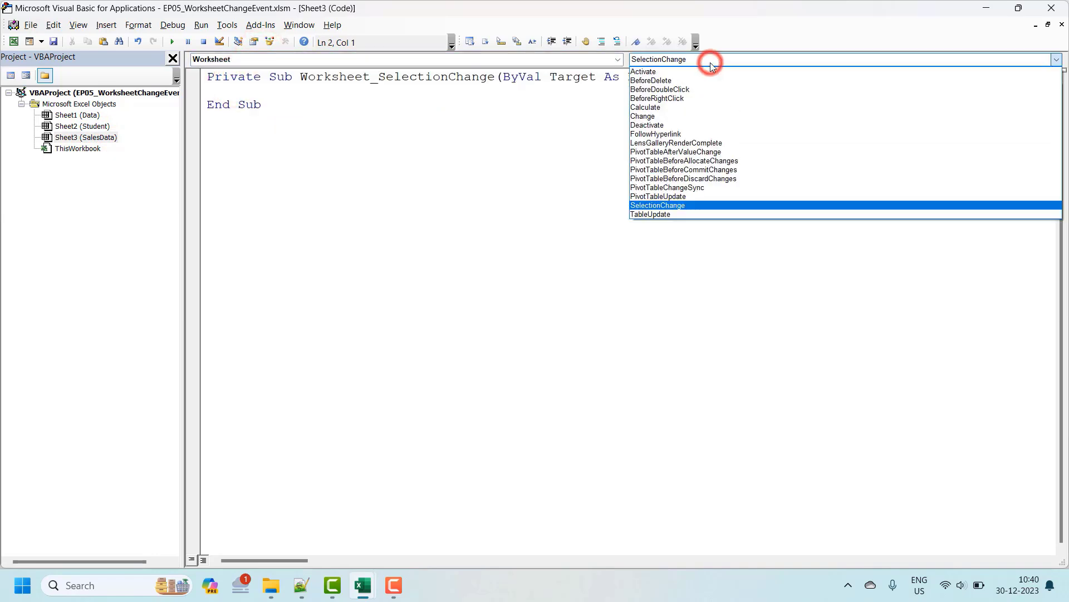
{"action": "left_click", "coordinate": [642, 116]}
{"action": "left_click", "coordinate": [343, 173]}
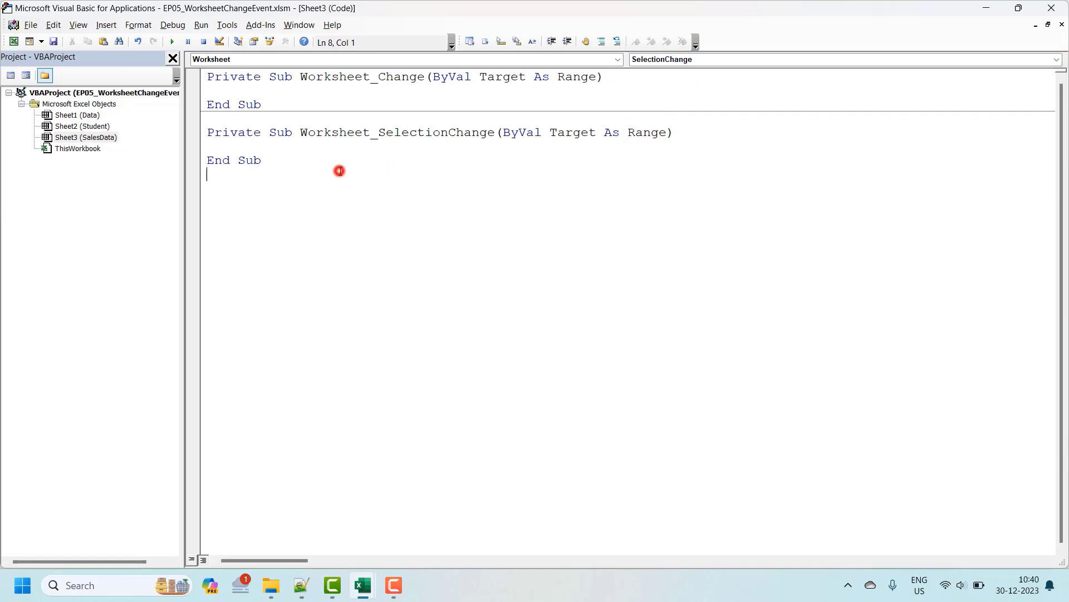
{"action": "key", "text": "shift+Home"}
{"action": "key", "text": "shift+Up"}
{"action": "key", "text": "shift+Up"}
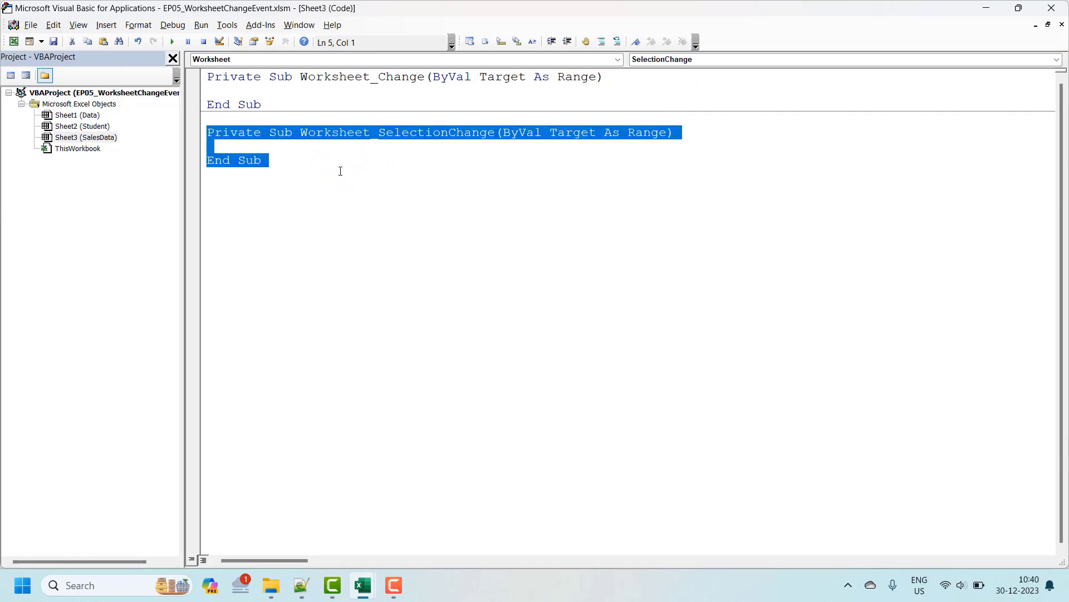
{"action": "key", "text": "Delete"}
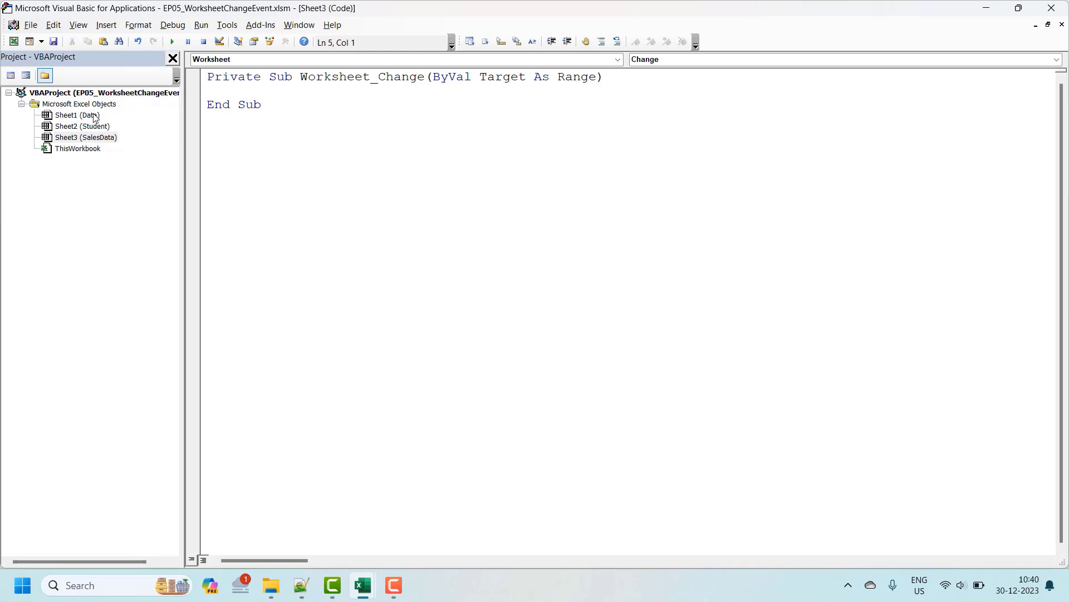
Copy the If…End If row-highlight block from the Data sheet's code
{"action": "double_click", "coordinate": [96, 115]}
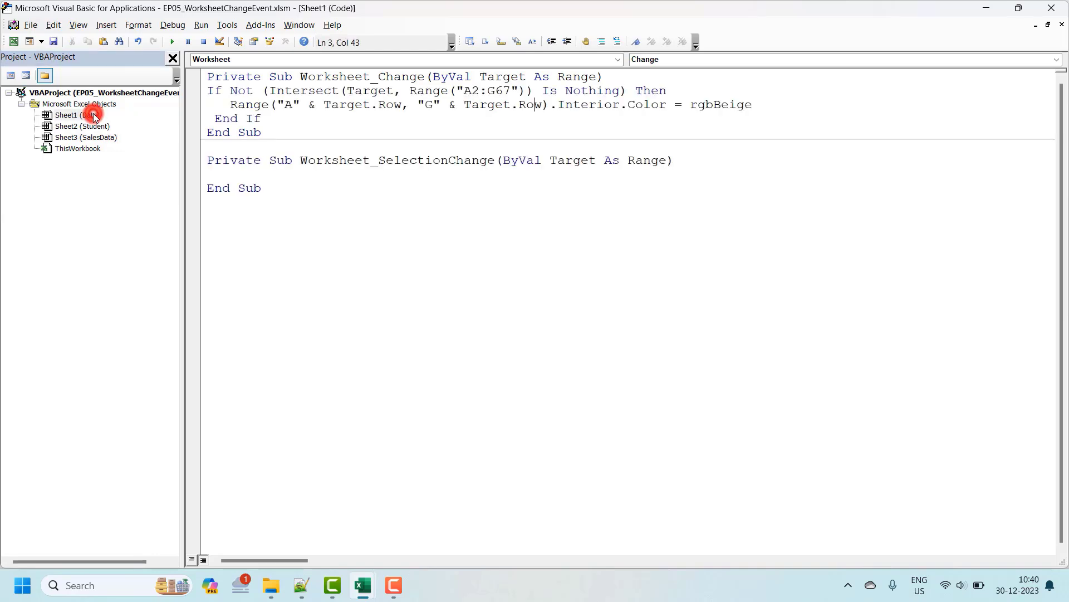
{"action": "left_click", "coordinate": [276, 118]}
{"action": "key", "text": "shift+Up"}
{"action": "key", "text": "shift+Up"}
{"action": "key", "text": "shift+Home"}
{"action": "key", "text": "ctrl+c"}
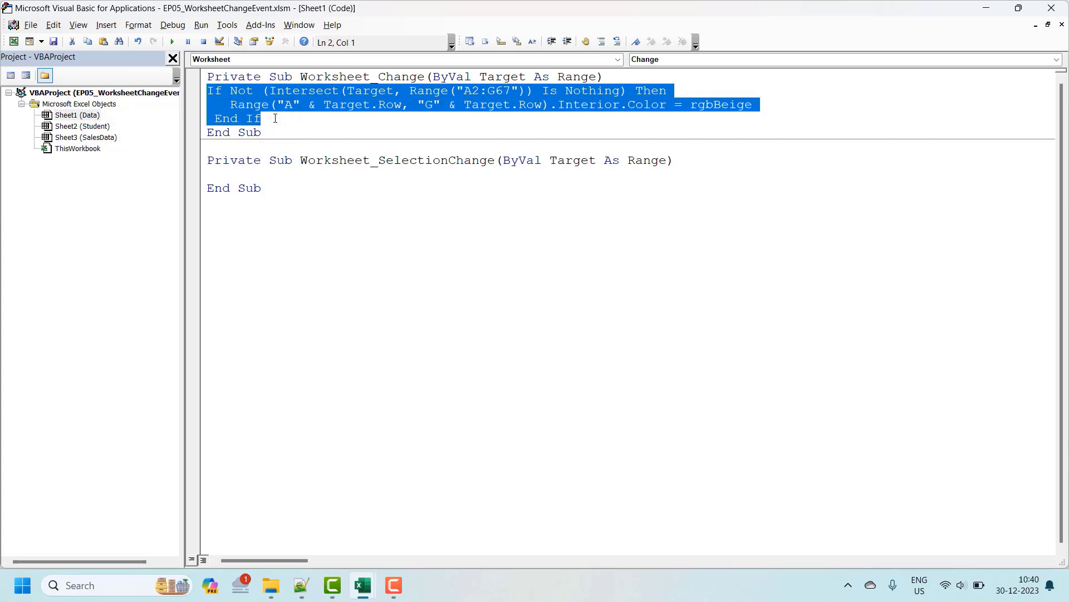
Paste the If…End If block into SalesData's Worksheet_Change and check its A2:G67 range
{"action": "left_click", "coordinate": [111, 125]}
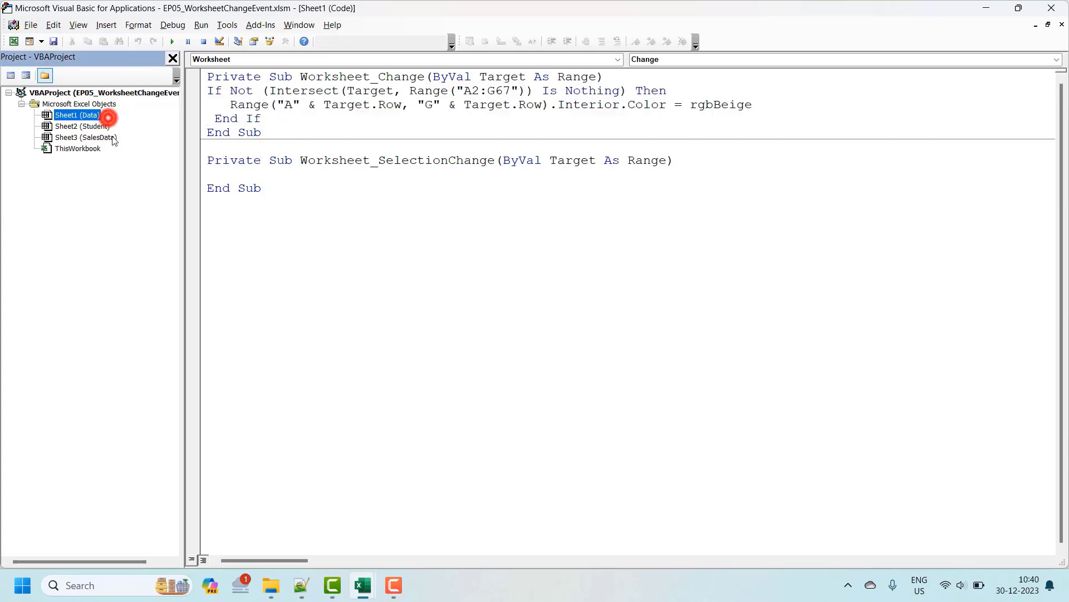
{"action": "double_click", "coordinate": [111, 137]}
{"action": "left_click", "coordinate": [235, 87]}
{"action": "key", "text": "ctrl+v"}
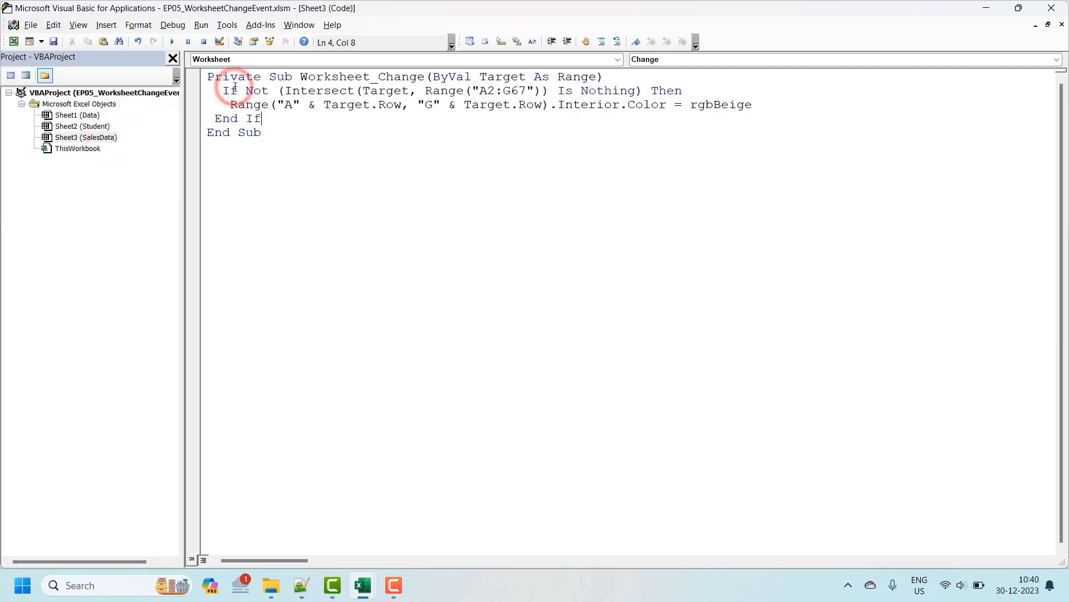
{"action": "left_click", "coordinate": [490, 90]}
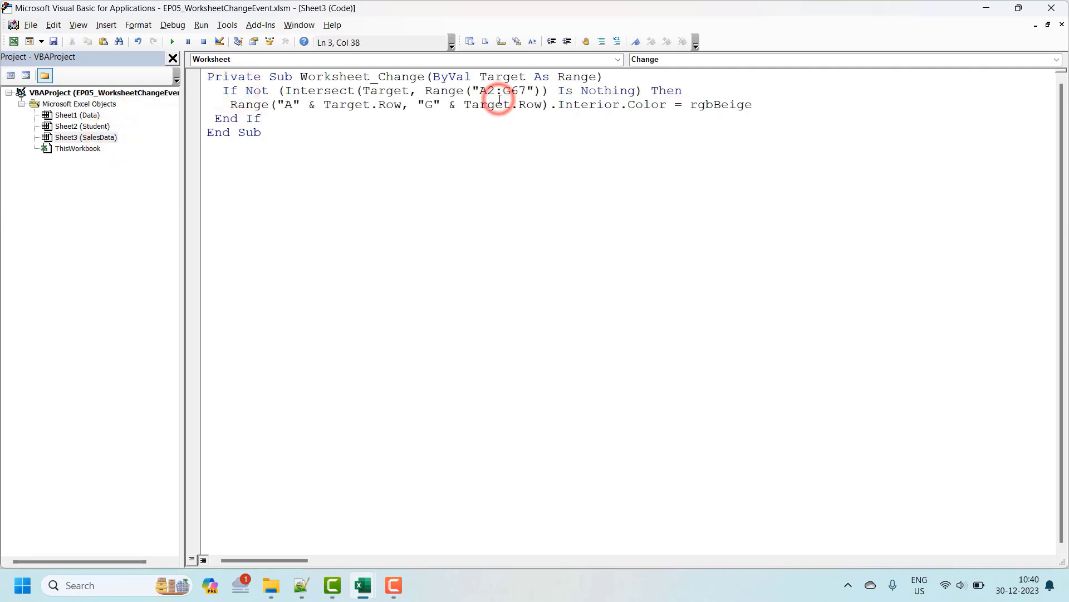
{"action": "left_click", "coordinate": [489, 91]}
Confirm on the SalesData sheet that Sale values run from E2 to E67
{"action": "left_click", "coordinate": [13, 41]}
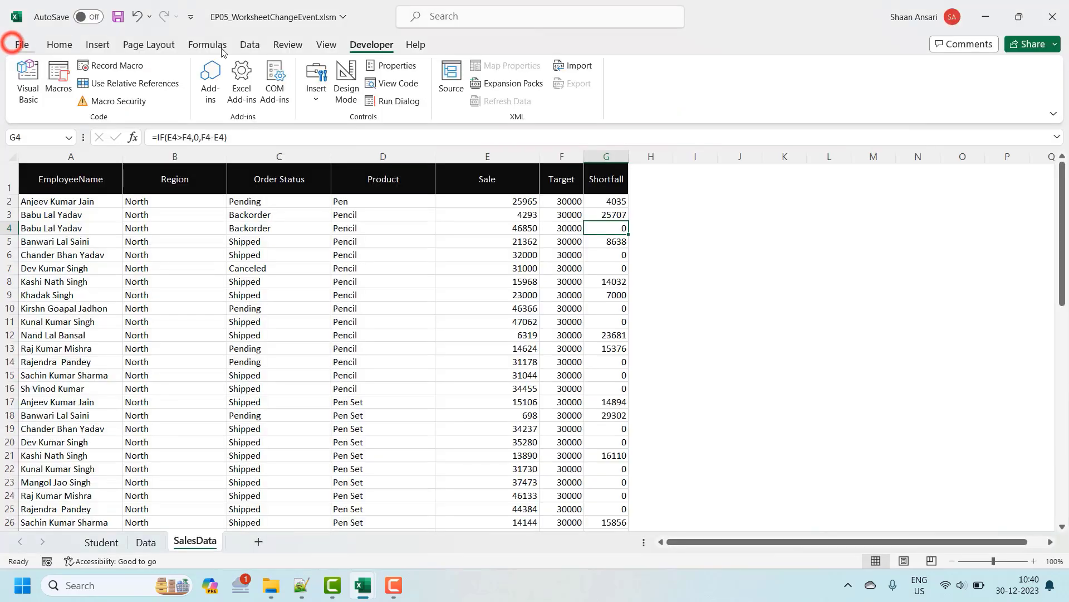
{"action": "left_click", "coordinate": [506, 206]}
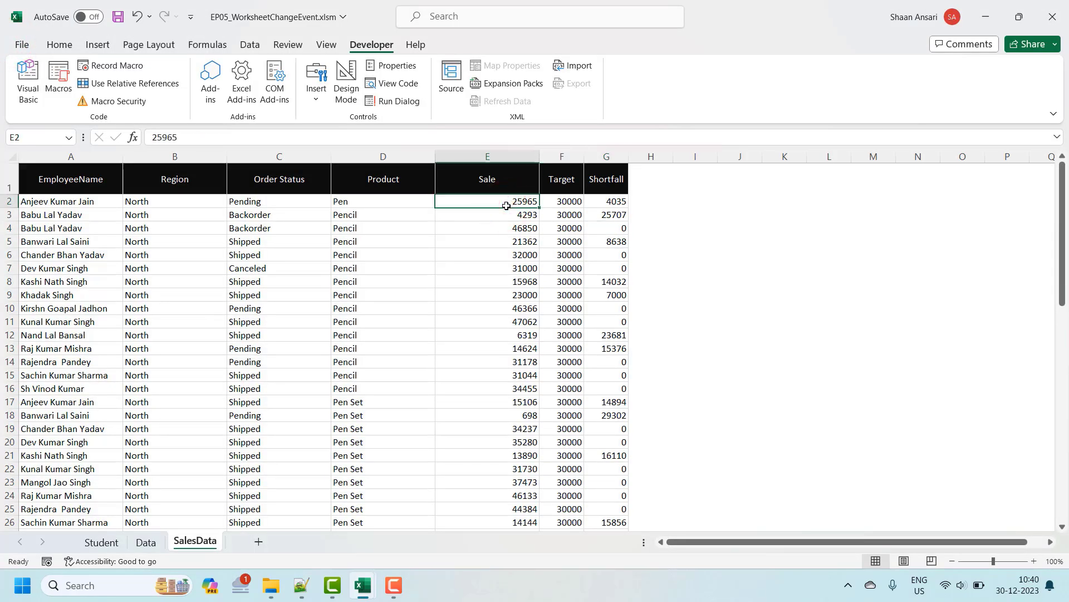
{"action": "key", "text": "ctrl+Down"}
{"action": "key", "text": "alt+F11"}
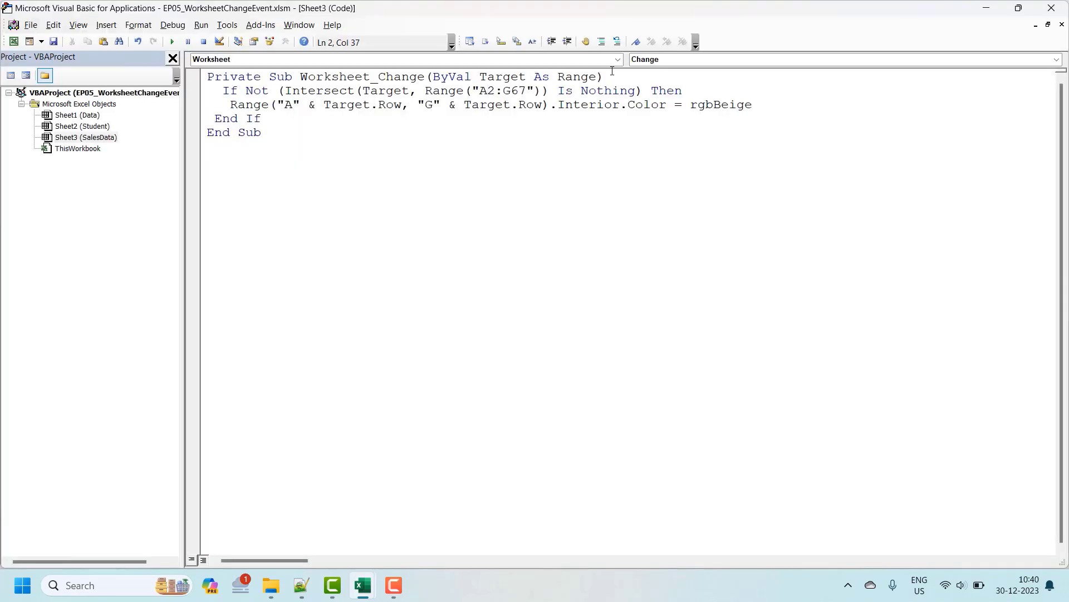
Change the watched range from A2:G67 to E2:E67
{"action": "key", "text": "BackSpace"}
{"action": "type", "text": "E"}
{"action": "key", "text": "Right"}
{"action": "key", "text": "Right"}
{"action": "key", "text": "Right"}
{"action": "key", "text": "BackSpace"}
{"action": "type", "text": "E"}
Replace rgbBeige with rgbRed as the row fill colour
{"action": "left_click", "coordinate": [720, 112]}
{"action": "double_click", "coordinate": [706, 105]}
{"action": "key", "text": "BackSpace"}
{"action": "type", "text": "r"}
{"action": "type", "text": "bgr"}
{"action": "key", "text": "ctrl+space"}
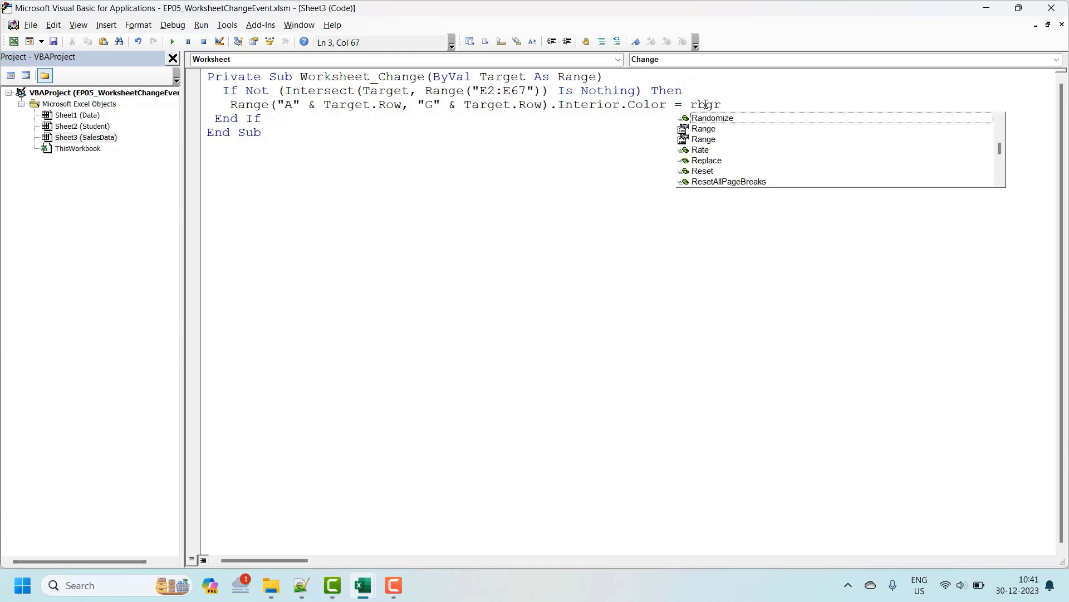
{"action": "type", "text": "e"}
{"action": "key", "text": "BackSpace"}
{"action": "key", "text": "BackSpace"}
{"action": "key", "text": "BackSpace"}
{"action": "key", "text": "BackSpace"}
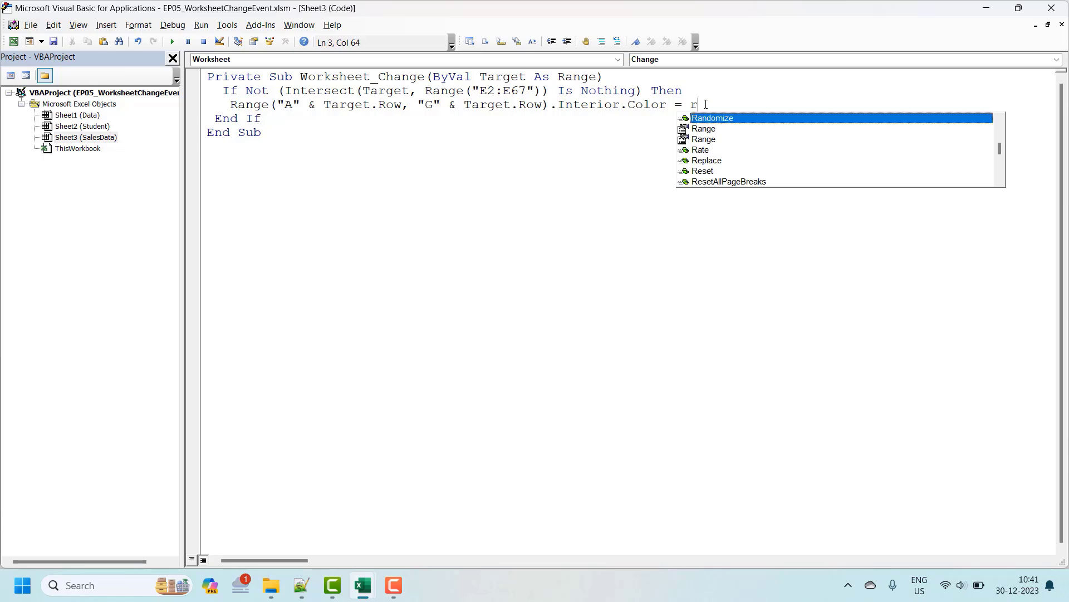
{"action": "type", "text": "gbred"}
{"action": "key", "text": "Escape"}
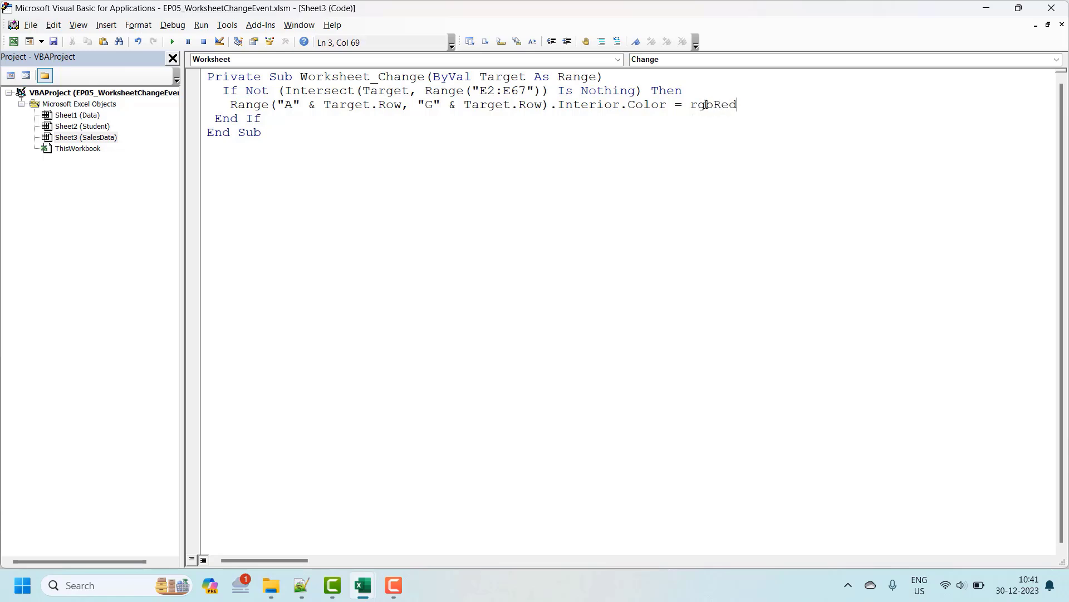
Above the fill line, start a condition testing Range("G" & Target.Row).Value
{"action": "key", "text": "Up"}
{"action": "key", "text": "Return"}
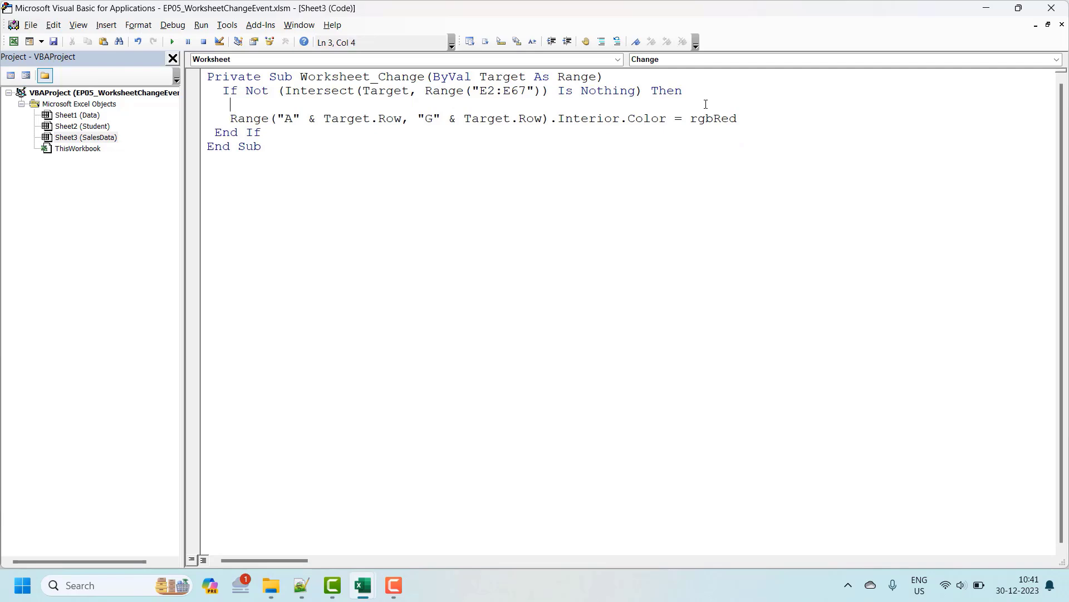
{"action": "type", "text": "if(\""}
{"action": "key", "text": "alt+F11"}
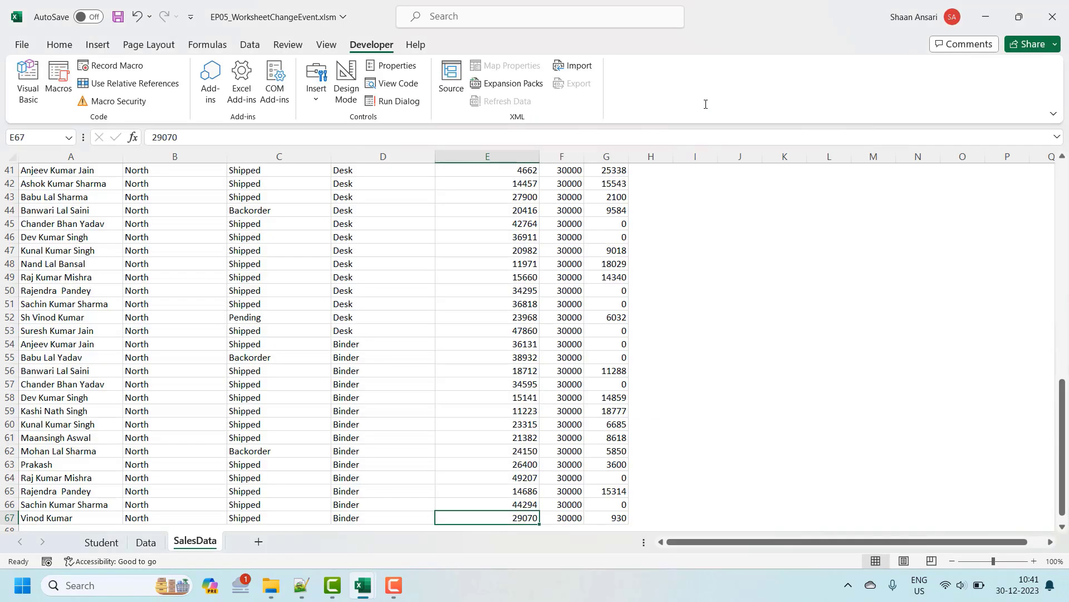
{"action": "key", "text": "ctrl+Up"}
{"action": "key", "text": "alt+F11"}
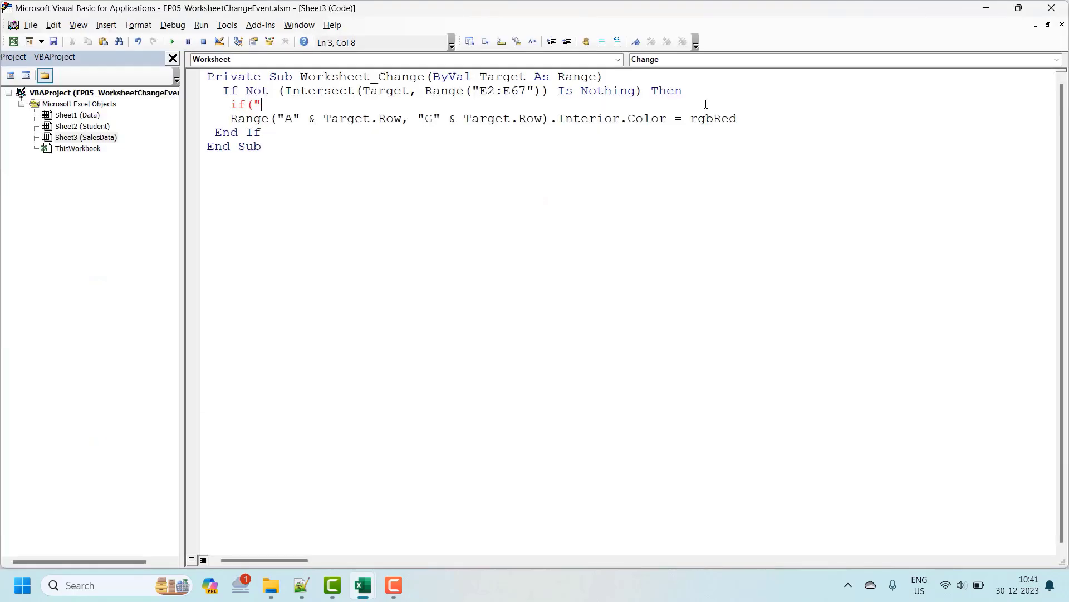
{"action": "key", "text": "BackSpace"}
{"action": "type", "text": "Range"}
{"action": "type", "text": "(\"G\""}
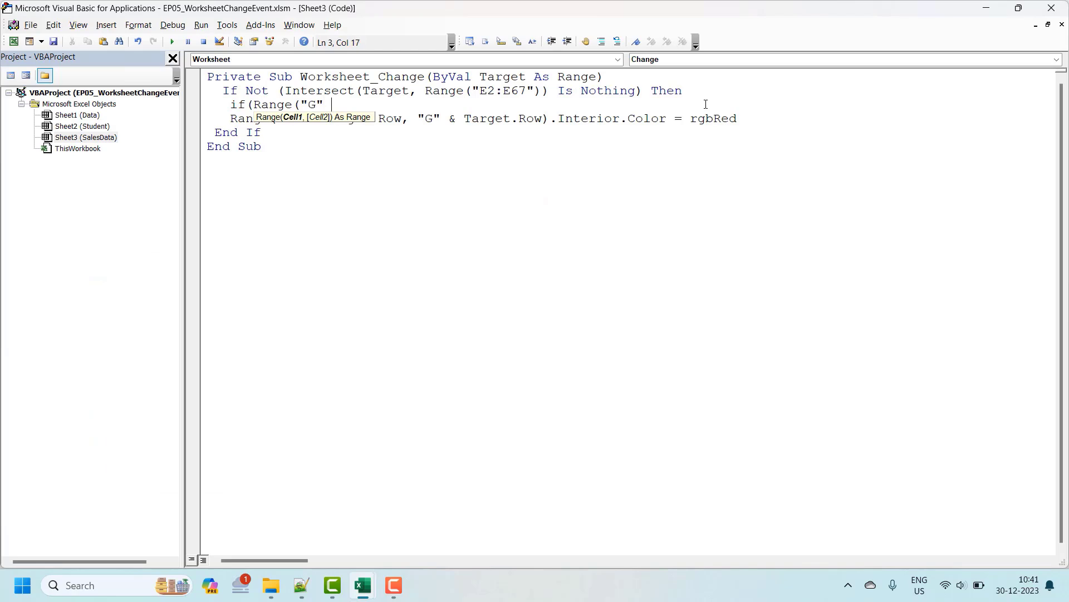
{"action": "type", "text": "& Tar"}
{"action": "type", "text": "get."}
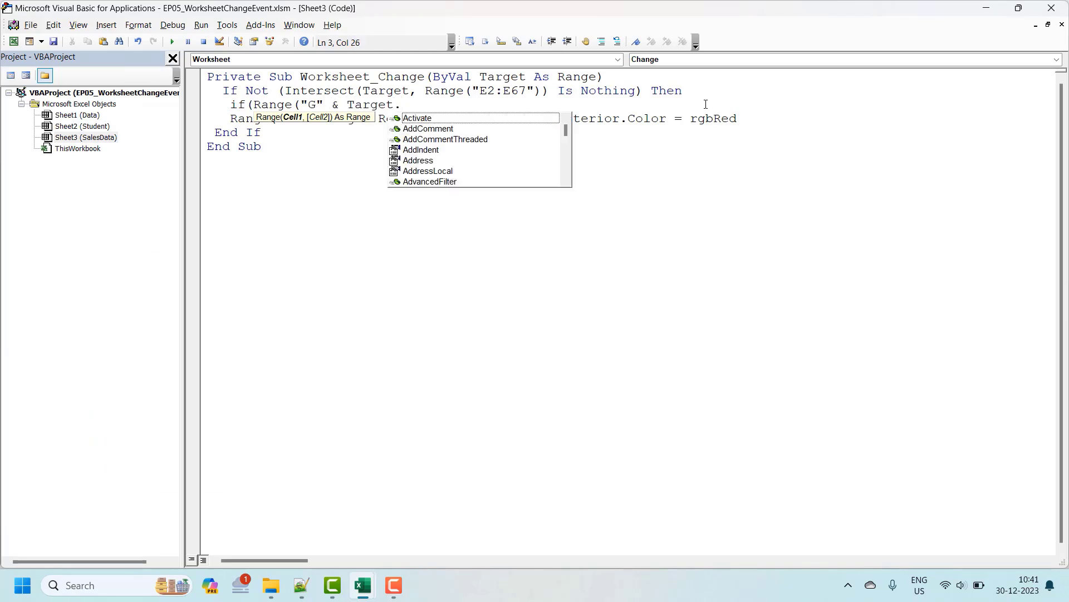
{"action": "type", "text": "ro"}
{"action": "key", "text": "Tab"}
{"action": "type", "text": ").v"}
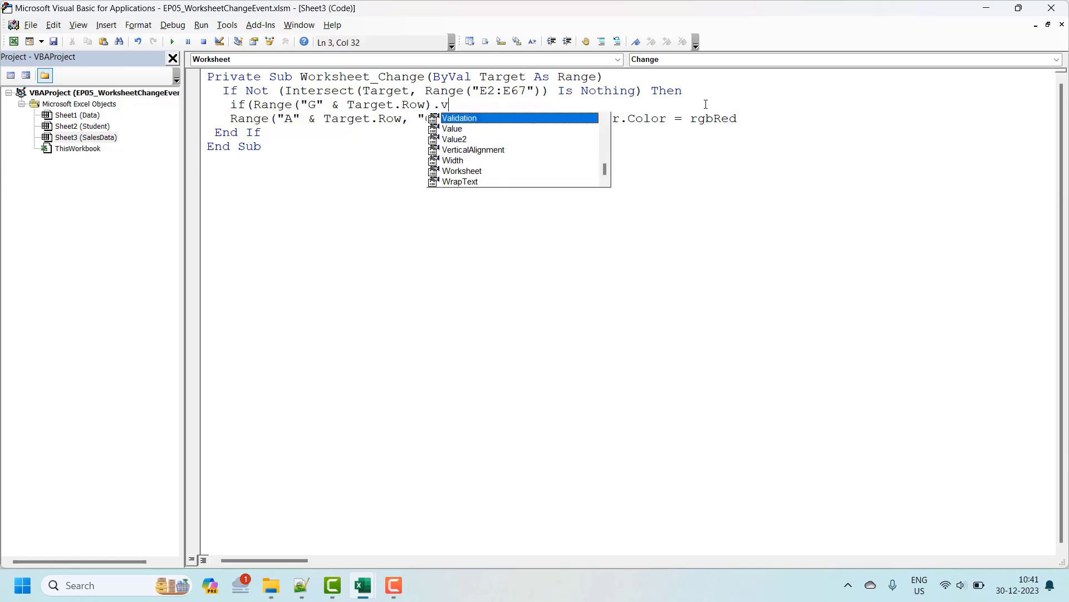
{"action": "key", "text": "Down"}
{"action": "key", "text": "Tab"}
Complete the condition as '> 0 Then' and close it with End If
{"action": "type", "text": ">"}
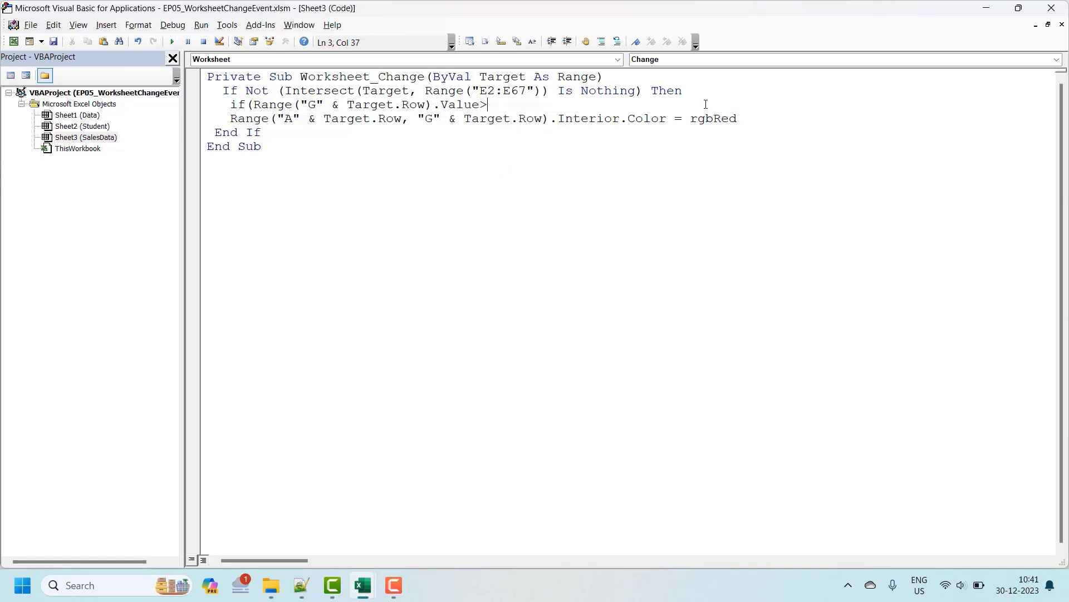
{"action": "type", "text": "0 them"}
{"action": "key", "text": "BackSpace"}
{"action": "type", "text": "n"}
{"action": "key", "text": "Down"}
{"action": "key", "text": "Left"}
{"action": "key", "text": "Left"}
{"action": "key", "text": "Left"}
{"action": "type", "text": ")"}
{"action": "key", "text": "Down"}
{"action": "key", "text": "Down"}
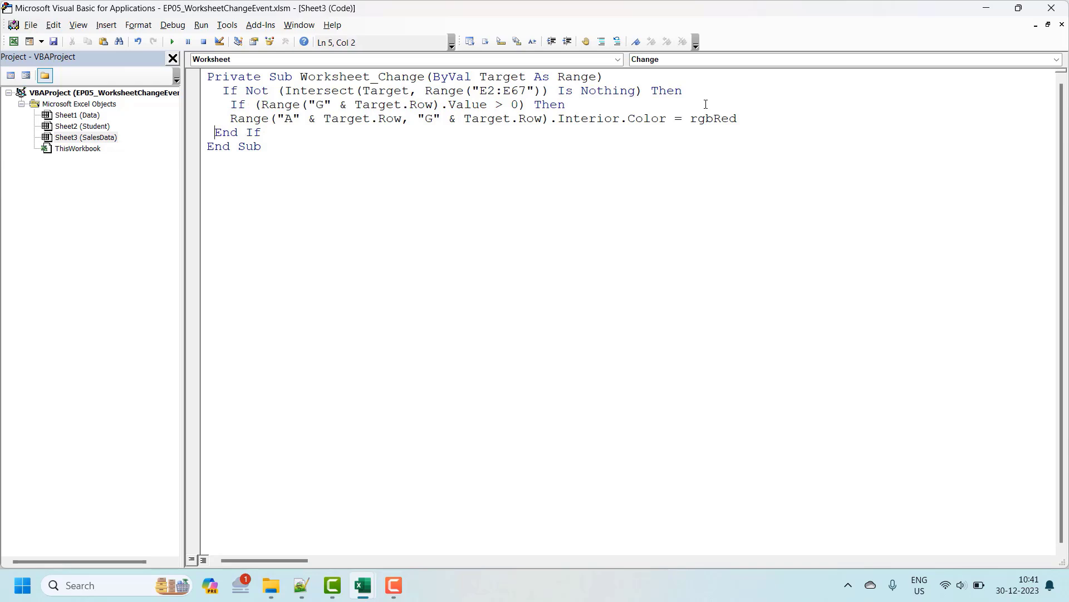
{"action": "key", "text": "Up"}
{"action": "key", "text": "End"}
{"action": "key", "text": "Return"}
{"action": "type", "text": "endif"}
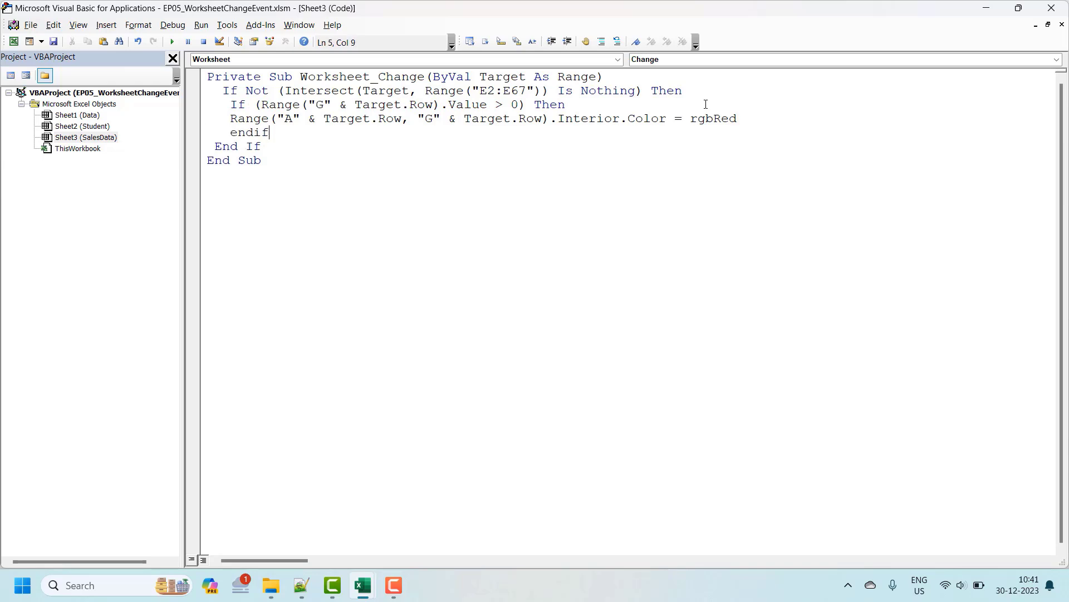
{"action": "key", "text": "Up"}
{"action": "key", "text": "Home"}
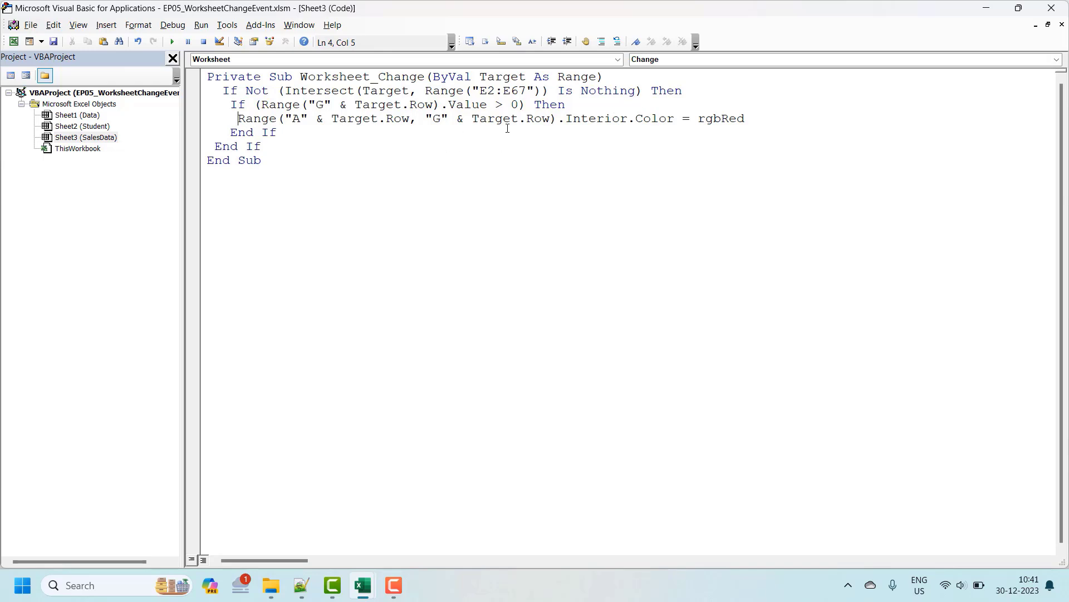
Duplicate the red Interior.Color line directly below itself
{"action": "left_click", "coordinate": [753, 110]}
{"action": "left_click", "coordinate": [757, 119]}
{"action": "key", "text": "shift+Home"}
{"action": "key", "text": "ctrl+c"}
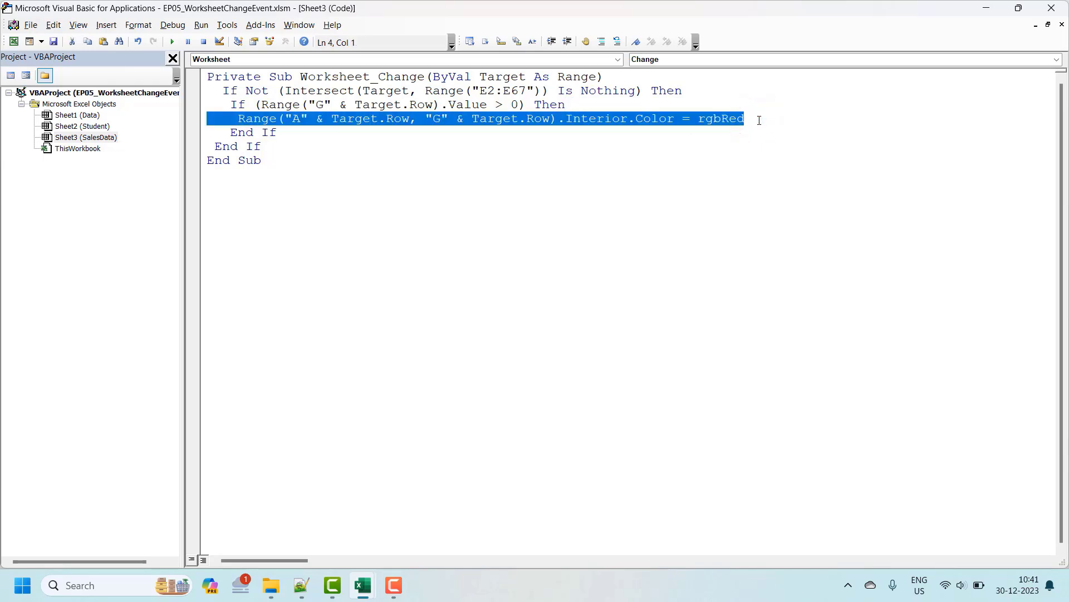
{"action": "left_click", "coordinate": [760, 120]}
{"action": "key", "text": "Return"}
{"action": "key", "text": "ctrl+v"}
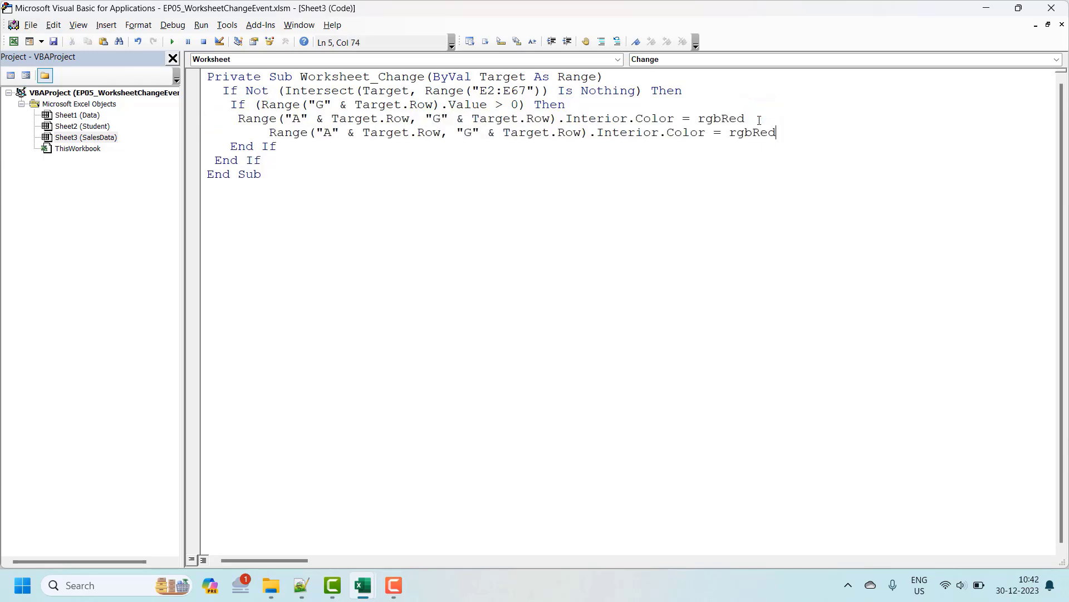
{"action": "left_click", "coordinate": [271, 137]}
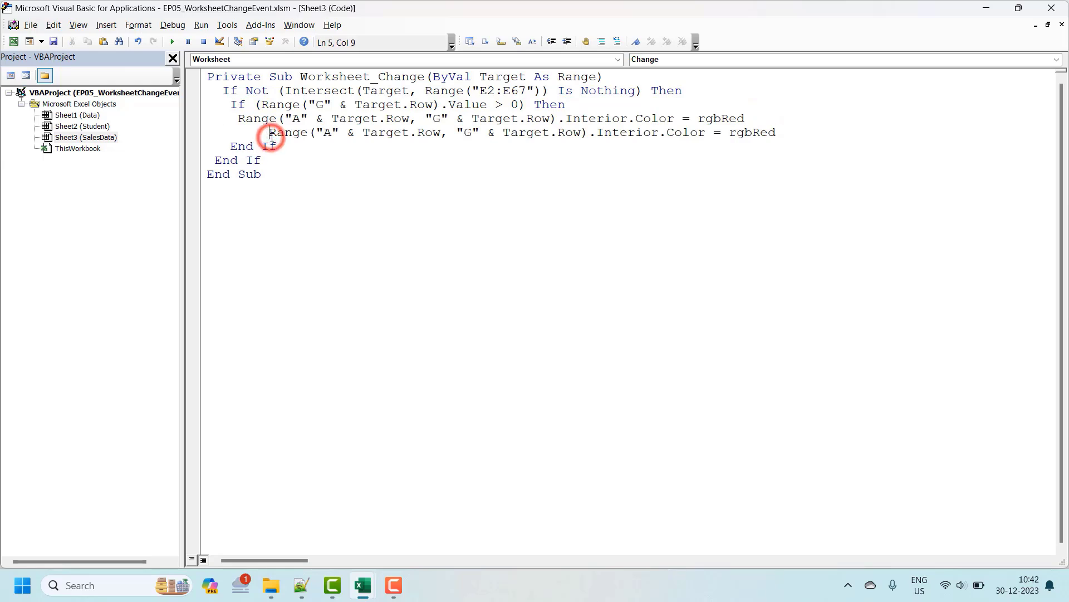
{"action": "key", "text": "BackSpace"}
{"action": "key", "text": "BackSpace"}
{"action": "key", "text": "BackSpace"}
Change the copied line to Font.Color = rgbWhite and add a blank line below it
{"action": "double_click", "coordinate": [615, 133]}
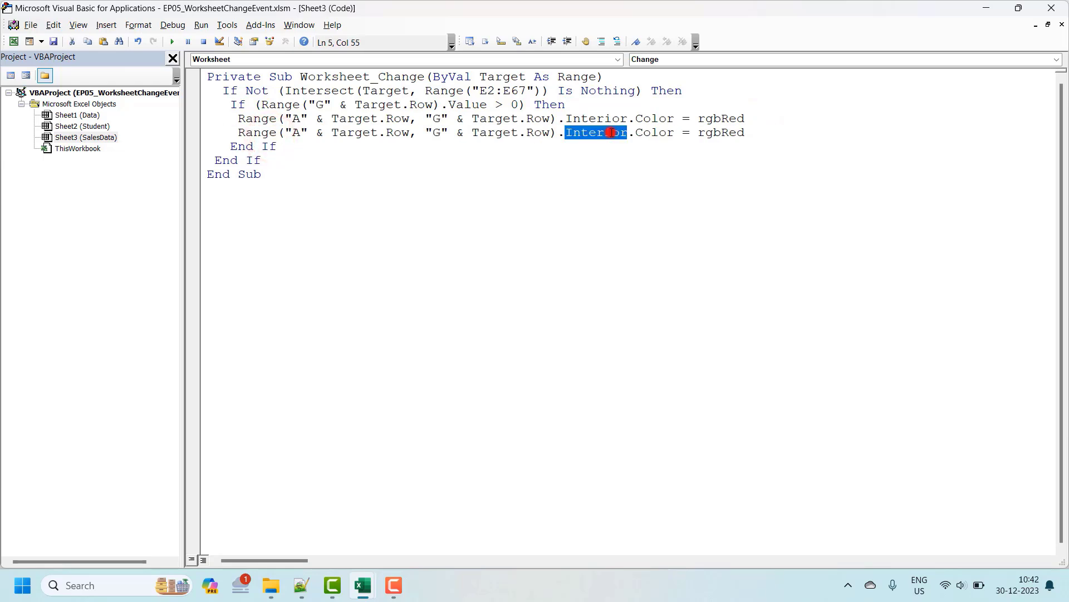
{"action": "type", "text": "font"}
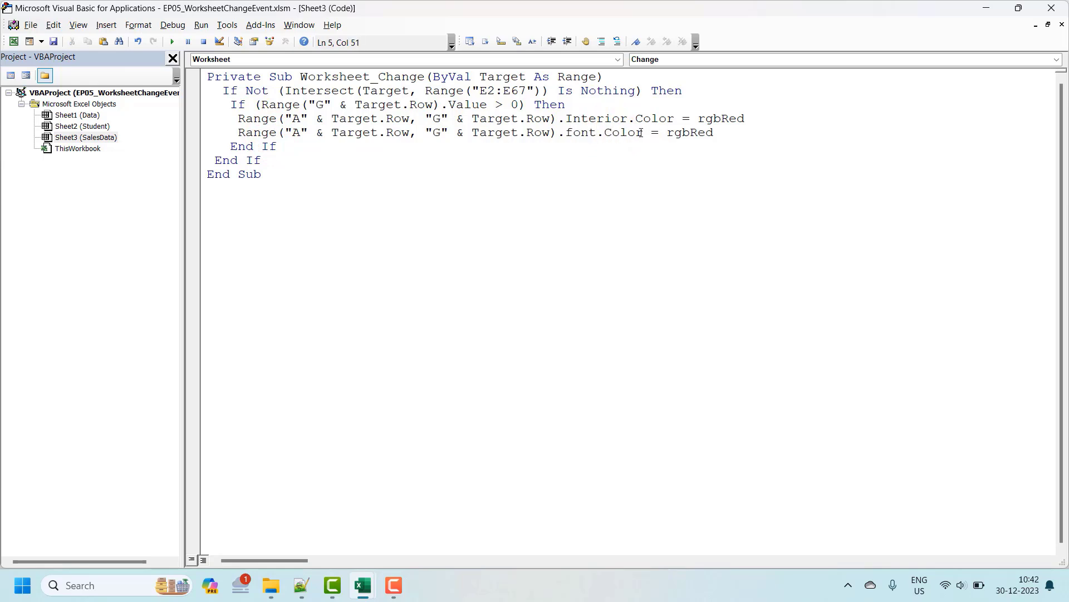
{"action": "double_click", "coordinate": [707, 134]}
{"action": "type", "text": "rg"}
{"action": "type", "text": "bwh"}
{"action": "key", "text": "ctrl+space"}
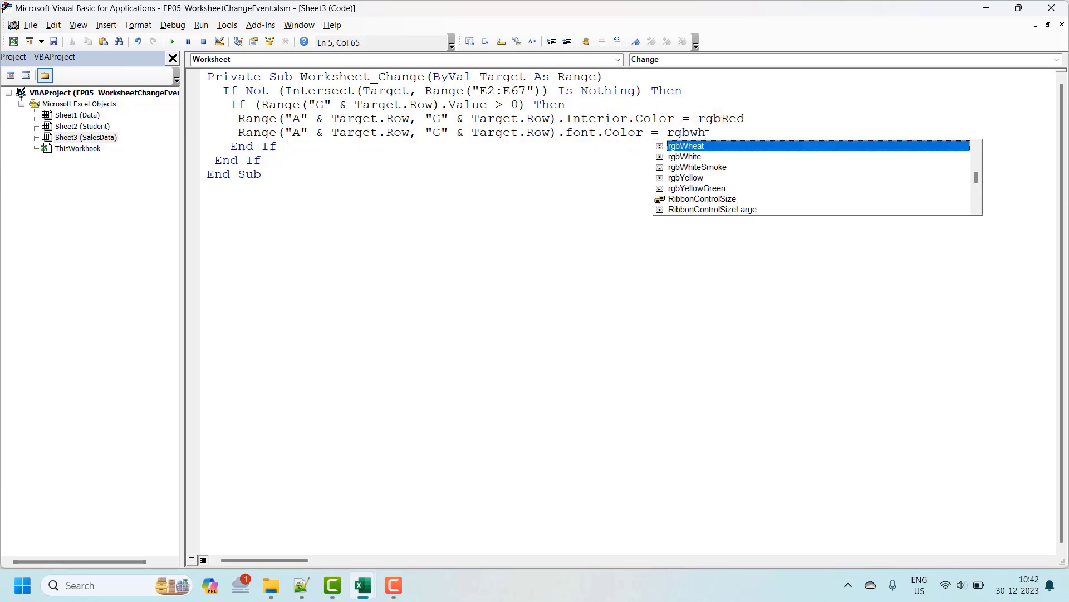
{"action": "key", "text": "Down"}
{"action": "key", "text": "Tab"}
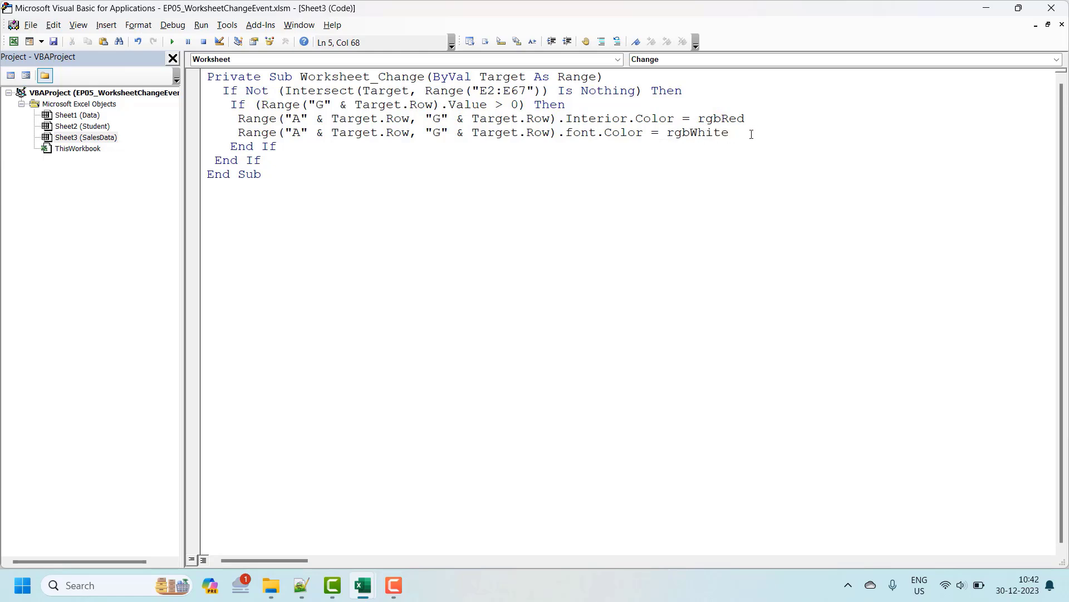
{"action": "key", "text": "Return"}
{"action": "key", "text": "BackSpace"}
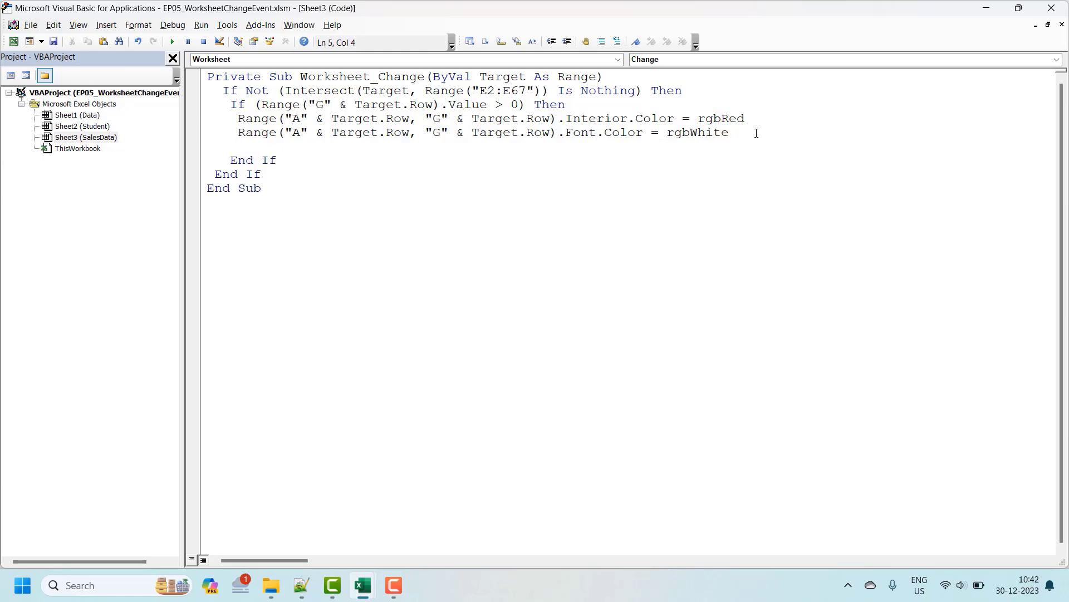
{"action": "key", "text": "Up"}
Add an Else line followed by a copy of the two colour lines
{"action": "type", "text": "else"}
{"action": "key", "text": "Return"}
{"action": "key", "text": "Up"}
{"action": "key", "text": "Up"}
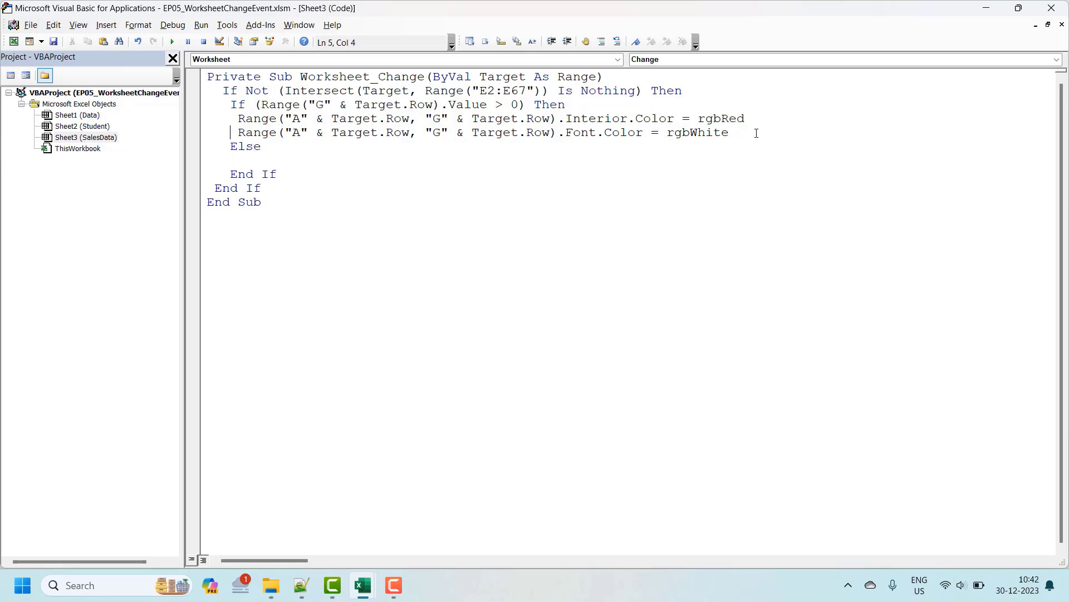
{"action": "key", "text": "Up"}
{"action": "key", "text": "shift+Down"}
{"action": "key", "text": "ctrl+shift+Right"}
{"action": "key", "text": "ctrl+shift+Right"}
{"action": "key", "text": "ctrl+shift+Right"}
{"action": "key", "text": "ctrl+shift+Right"}
{"action": "key", "text": "ctrl+shift+Right"}
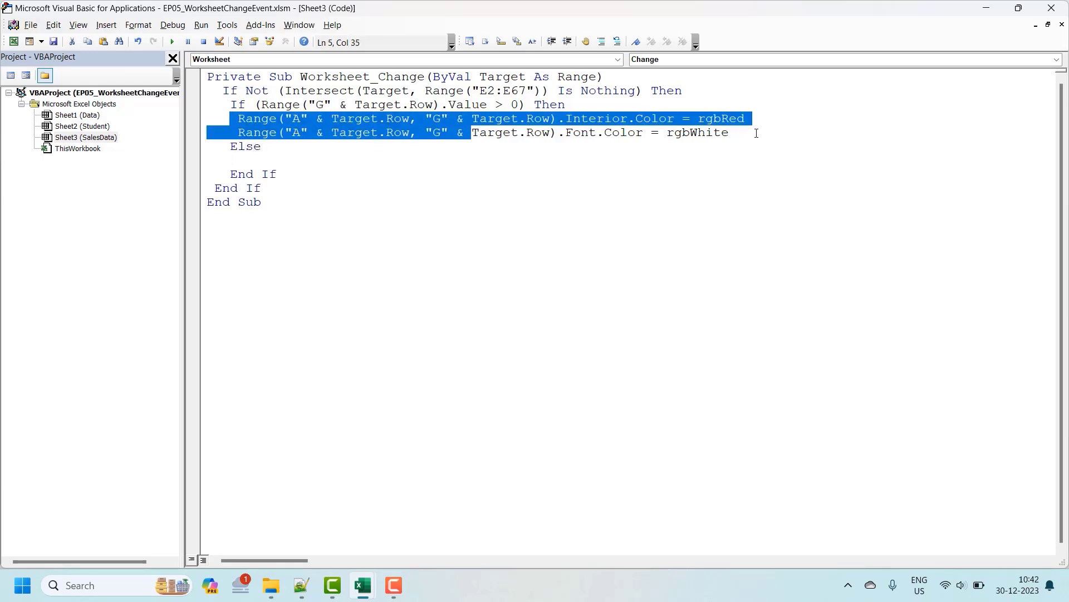
{"action": "key", "text": "ctrl+shift+Right"}
{"action": "key", "text": "ctrl+shift+Right"}
{"action": "key", "text": "ctrl+shift+Right"}
{"action": "key", "text": "ctrl+shift+Right"}
{"action": "key", "text": "ctrl+shift+Right"}
{"action": "key", "text": "ctrl+shift+Right"}
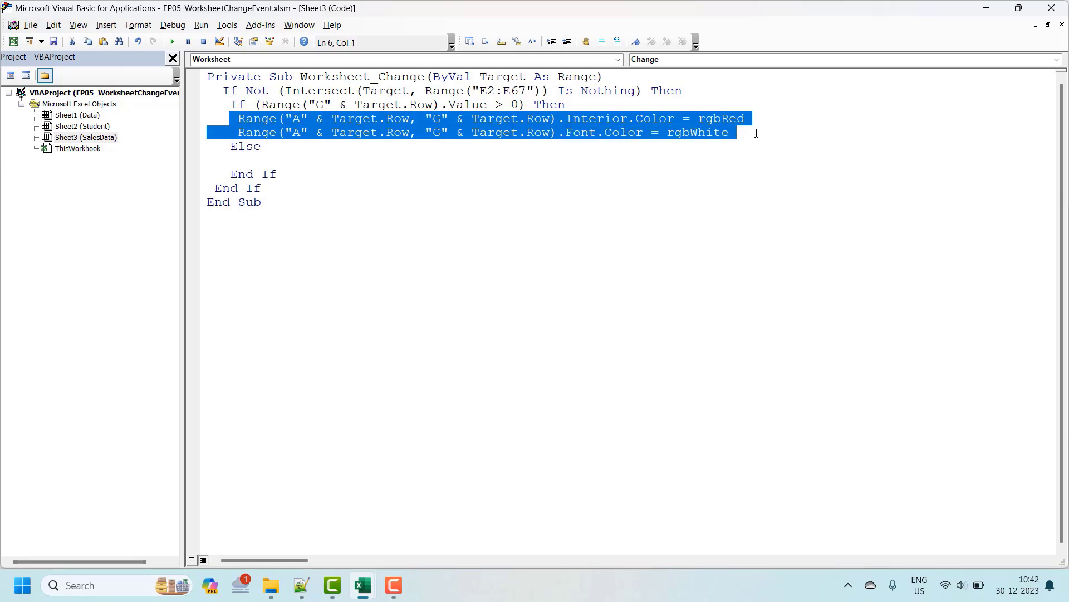
{"action": "key", "text": "Right"}
{"action": "key", "text": "Down"}
{"action": "type", "text": "Range(\"A\" & Target.Row, \"G\" & Target.Row).Interior.Color = rgbRed     Range(\"A\" & Target.Row, \"G\" & Target.Row).Font.Color = rgbWhite"}
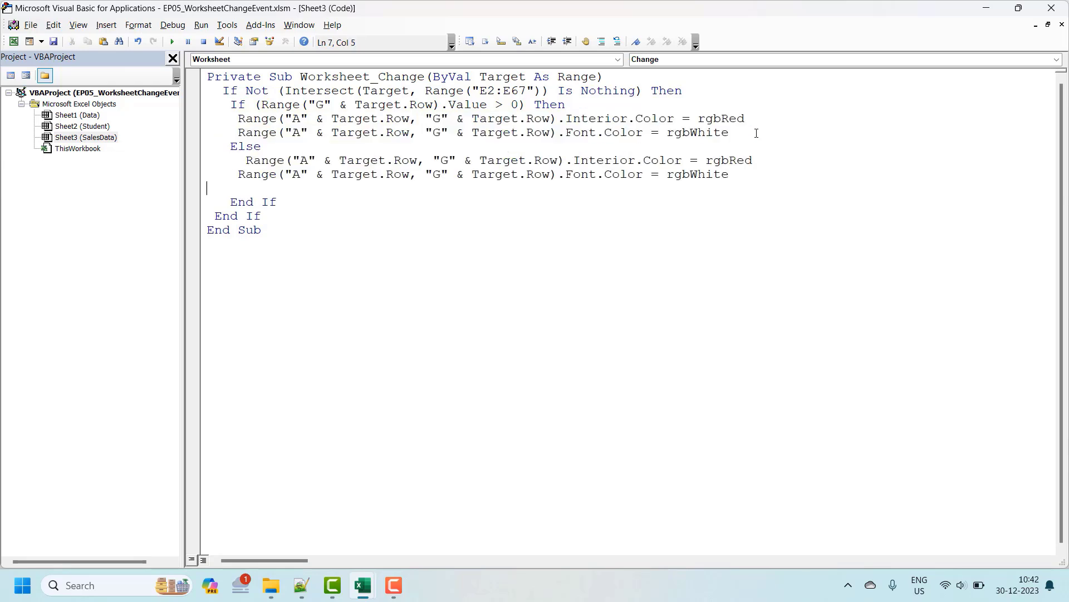
{"action": "key", "text": "End"}
{"action": "key", "text": "Delete"}
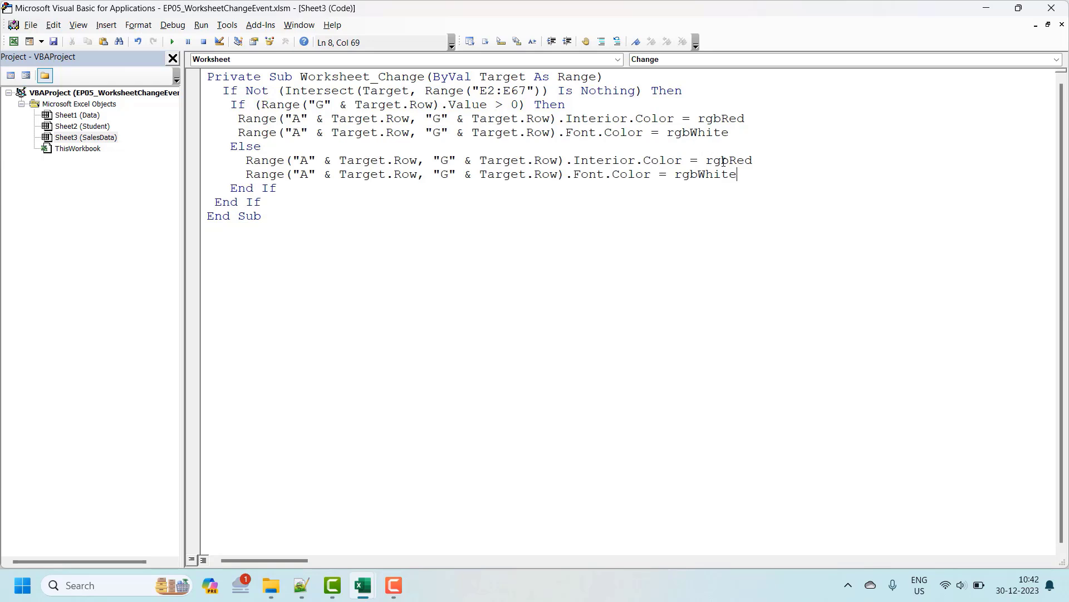
Set the Else branch's fill to rgbWhite and its font colour to rgbBlack
{"action": "double_click", "coordinate": [723, 161]}
{"action": "type", "text": "rgbwh"}
{"action": "key", "text": "ctrl+space"}
{"action": "key", "text": "Down"}
{"action": "key", "text": "Tab"}
{"action": "key", "text": "Down"}
{"action": "key", "text": "BackSpace"}
{"action": "key", "text": "BackSpace"}
{"action": "key", "text": "BackSpace"}
{"action": "key", "text": "BackSpace"}
{"action": "key", "text": "BackSpace"}
{"action": "type", "text": "bl"}
{"action": "key", "text": "ctrl+space"}
{"action": "key", "text": "Tab"}
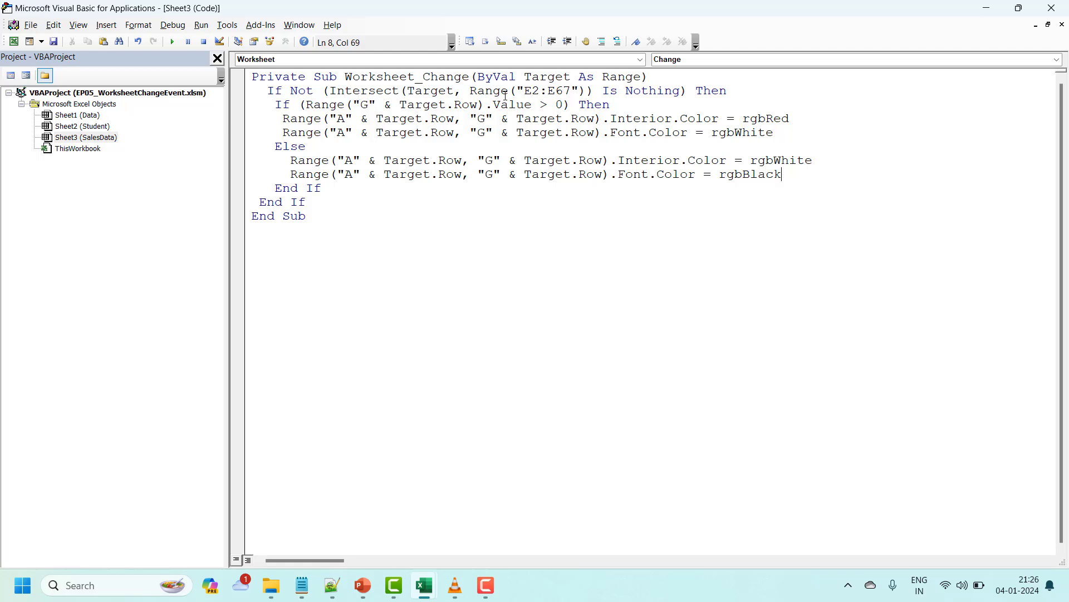
{"action": "left_click_drag", "start_coordinate": [526, 90], "coordinate": [570, 90]}
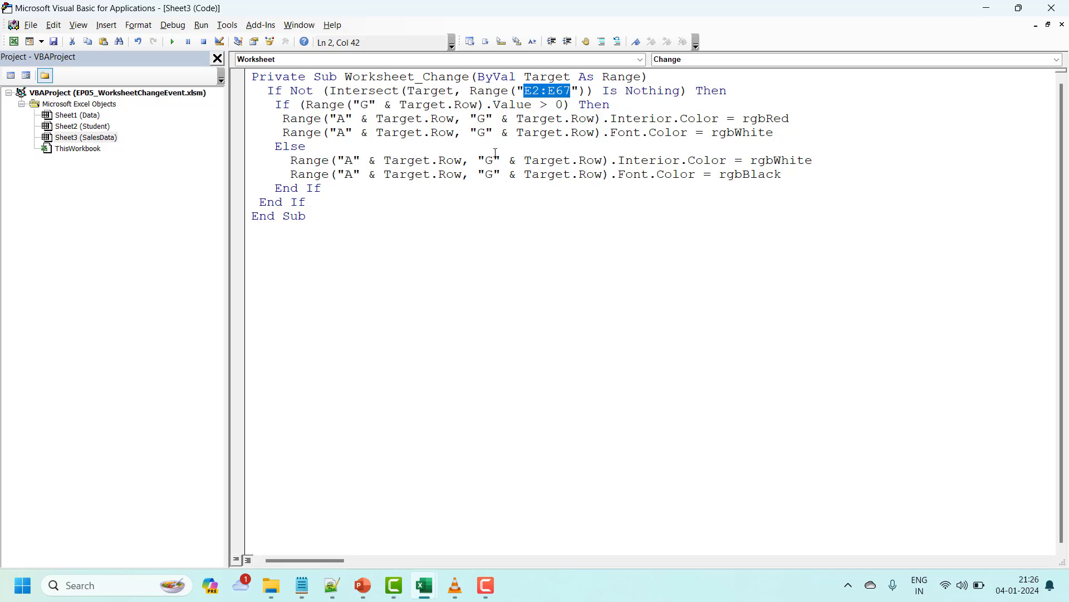
{"action": "left_click", "coordinate": [633, 104]}
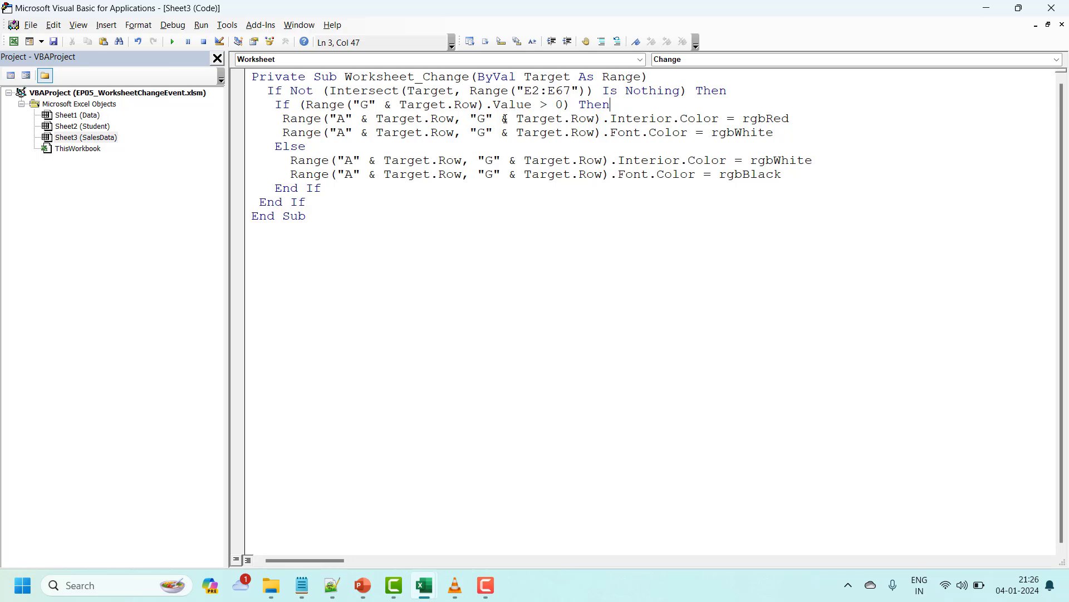
{"action": "double_click", "coordinate": [515, 106]}
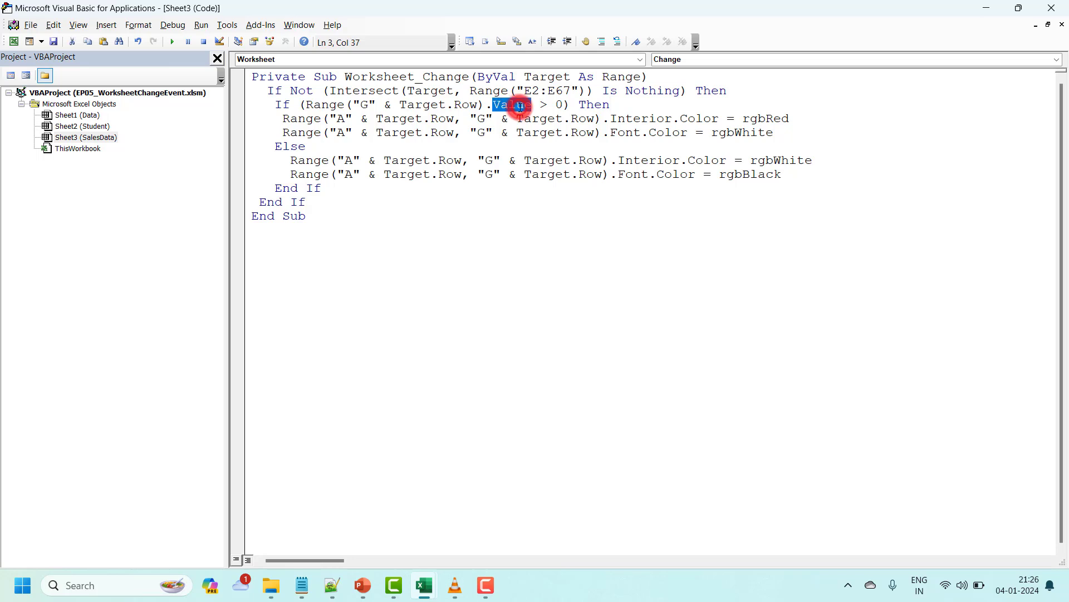
{"action": "left_click", "coordinate": [555, 106]}
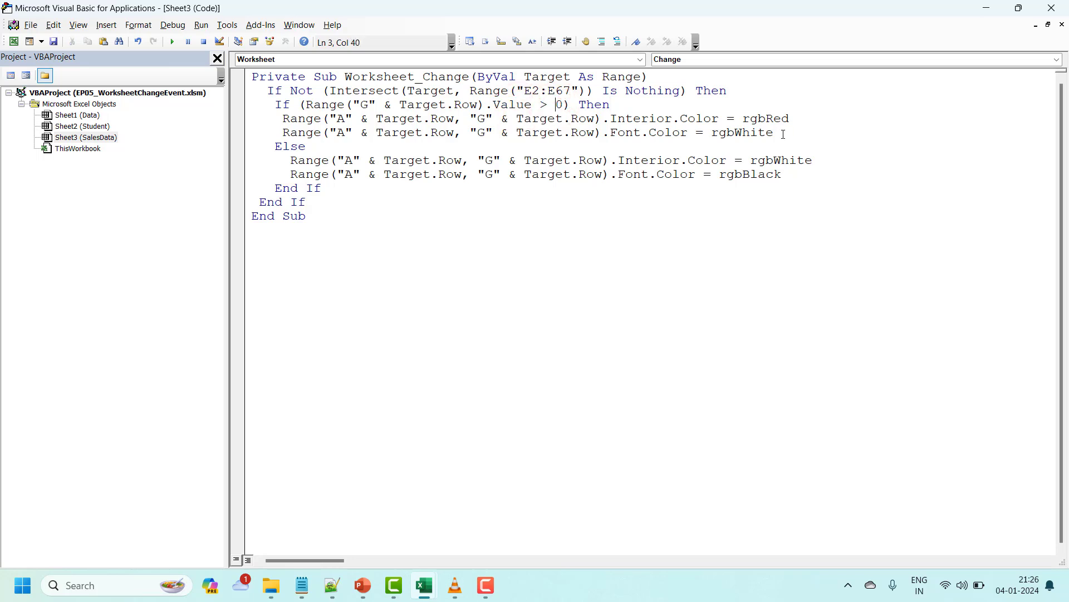
{"action": "mouse_move", "coordinate": [782, 135]}
{"action": "left_mouse_down"}
{"action": "mouse_move", "coordinate": [586, 118]}
{"action": "mouse_move", "coordinate": [253, 125]}
{"action": "left_mouse_up"}
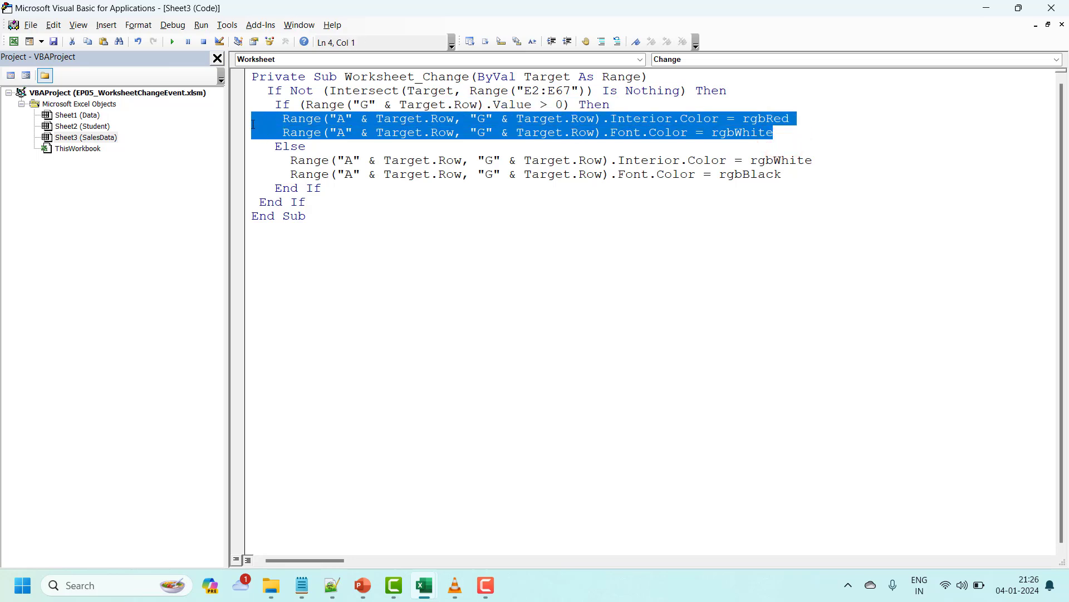
{"action": "left_click", "coordinate": [322, 150]}
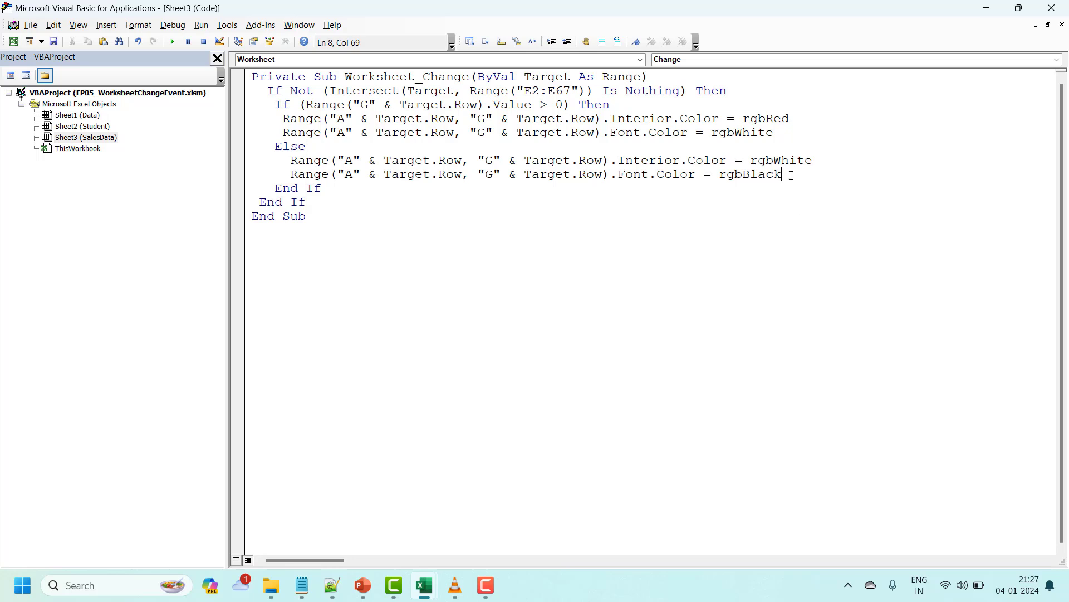
{"action": "left_click_drag", "start_coordinate": [782, 176], "coordinate": [251, 162]}
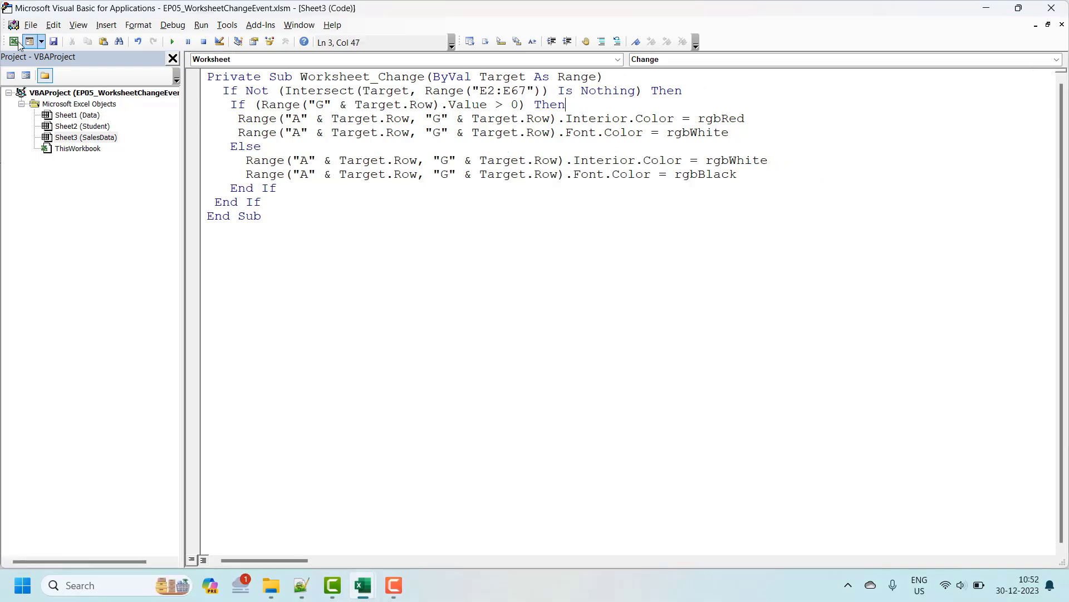
Back on the SalesData sheet, enter a Sale of 4000 in E5
{"action": "left_click", "coordinate": [13, 42]}
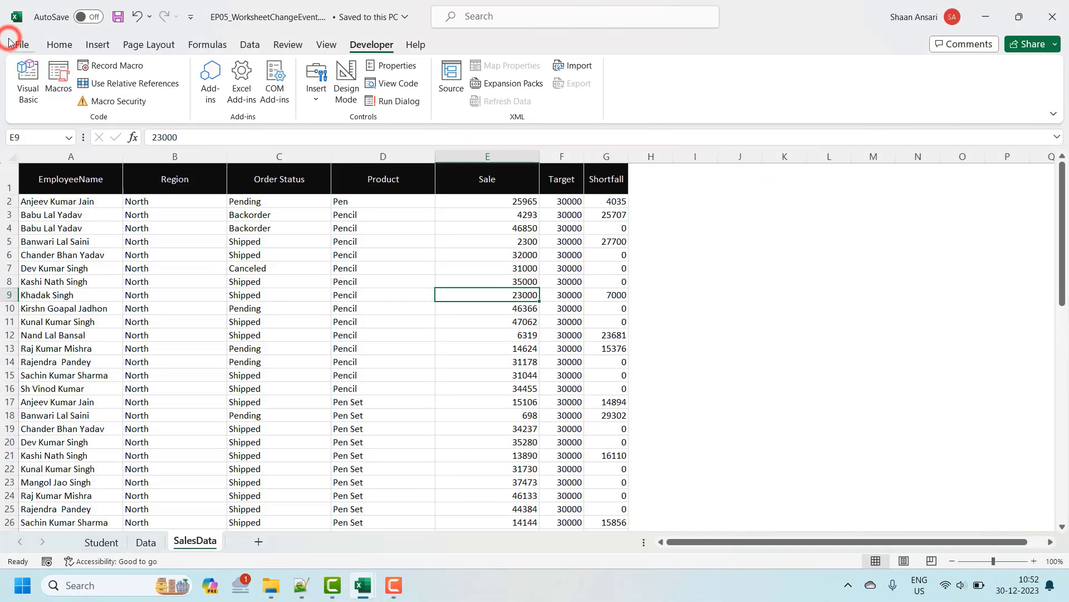
{"action": "left_click", "coordinate": [524, 242]}
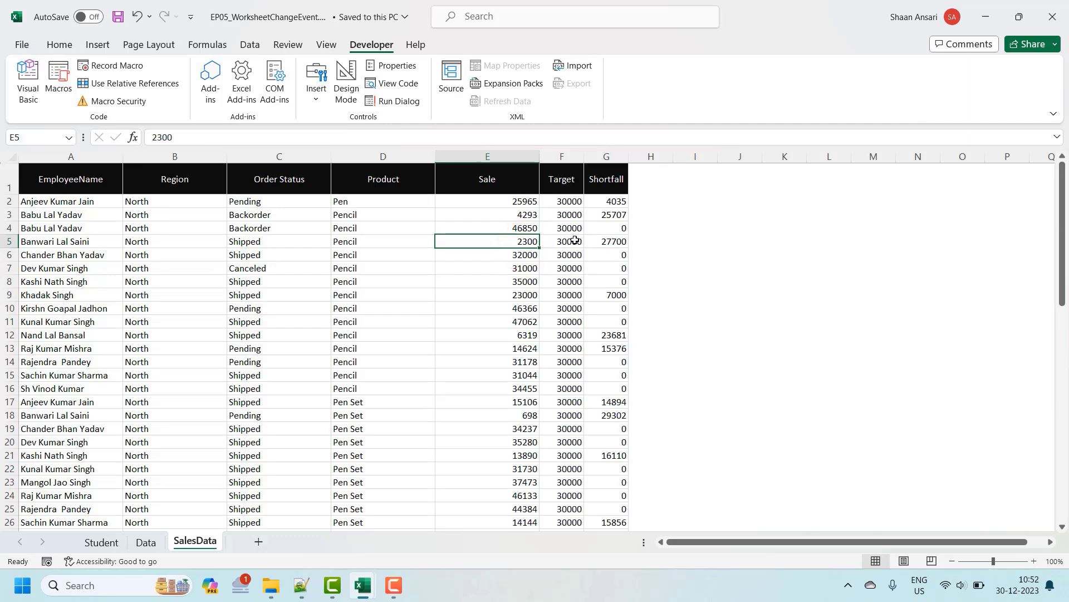
{"action": "type", "text": "4000"}
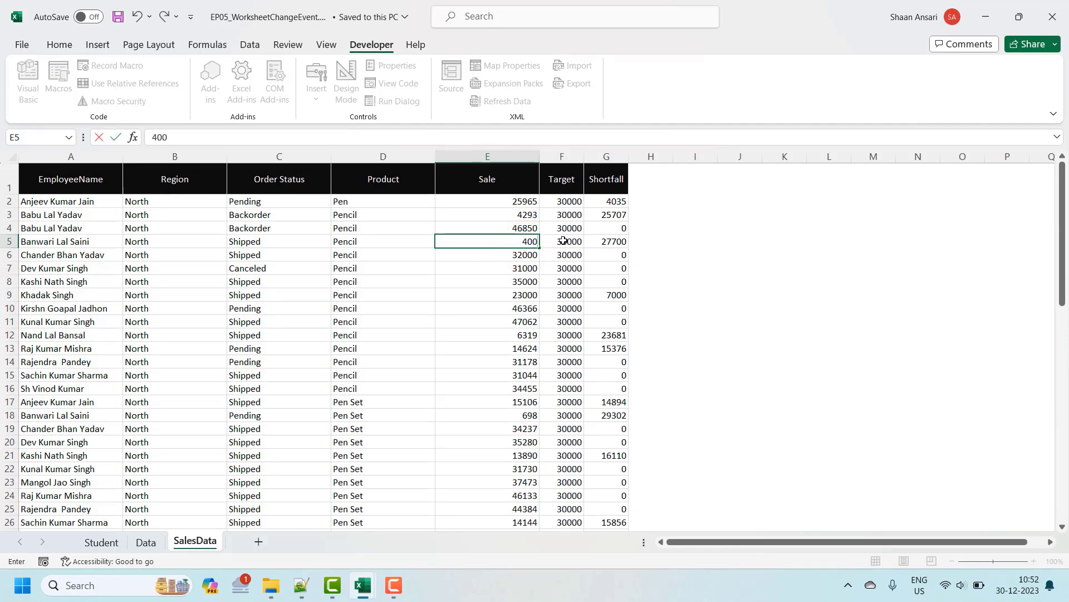
{"action": "key", "text": "Return"}
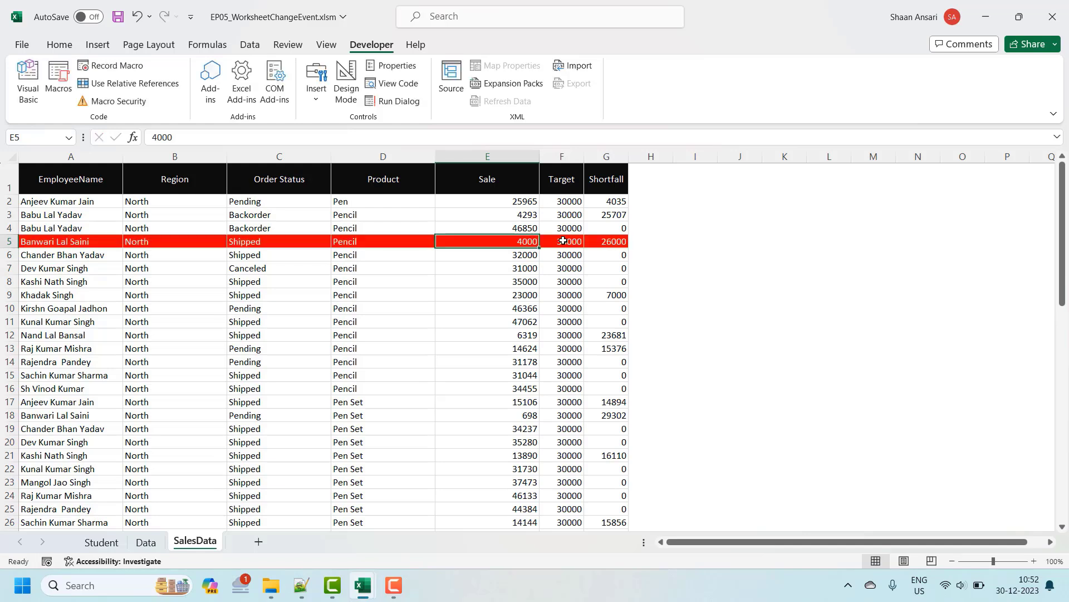
Enter 10000 in E12, then check its Target in F12 and shortfall formula in G12
{"action": "left_click", "coordinate": [535, 311]}
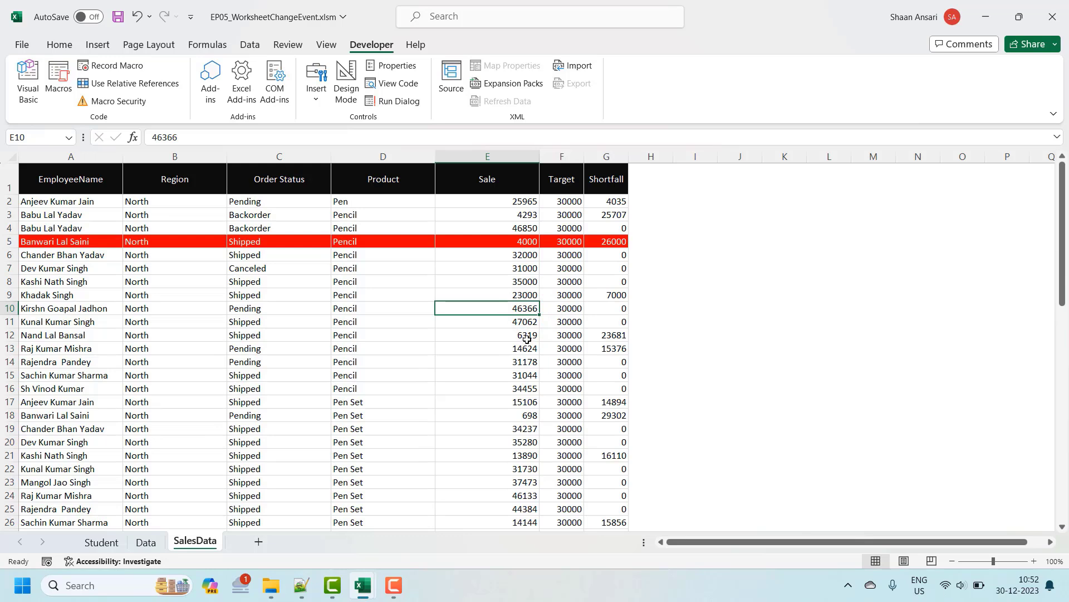
{"action": "left_click", "coordinate": [526, 337]}
{"action": "type", "text": "1000"}
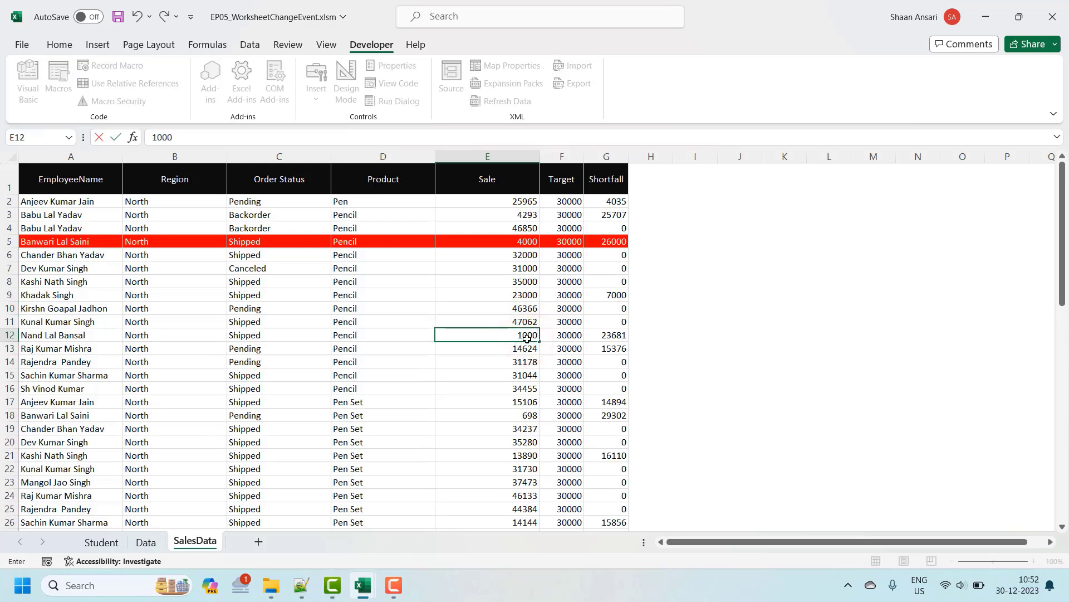
{"action": "type", "text": "0"}
{"action": "key", "text": "Return"}
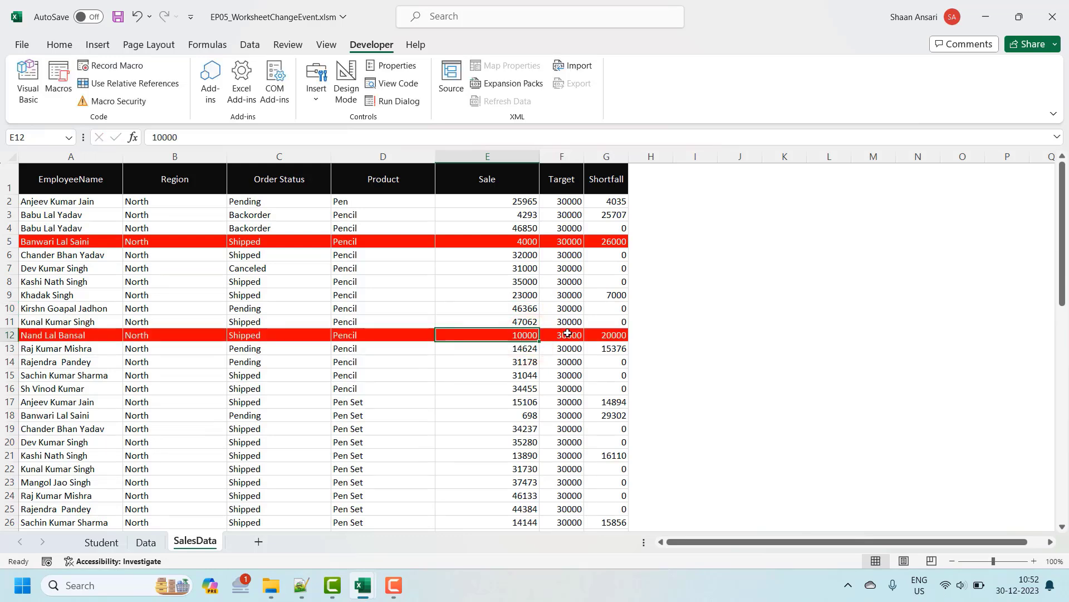
{"action": "left_click", "coordinate": [608, 335]}
{"action": "left_click", "coordinate": [573, 333]}
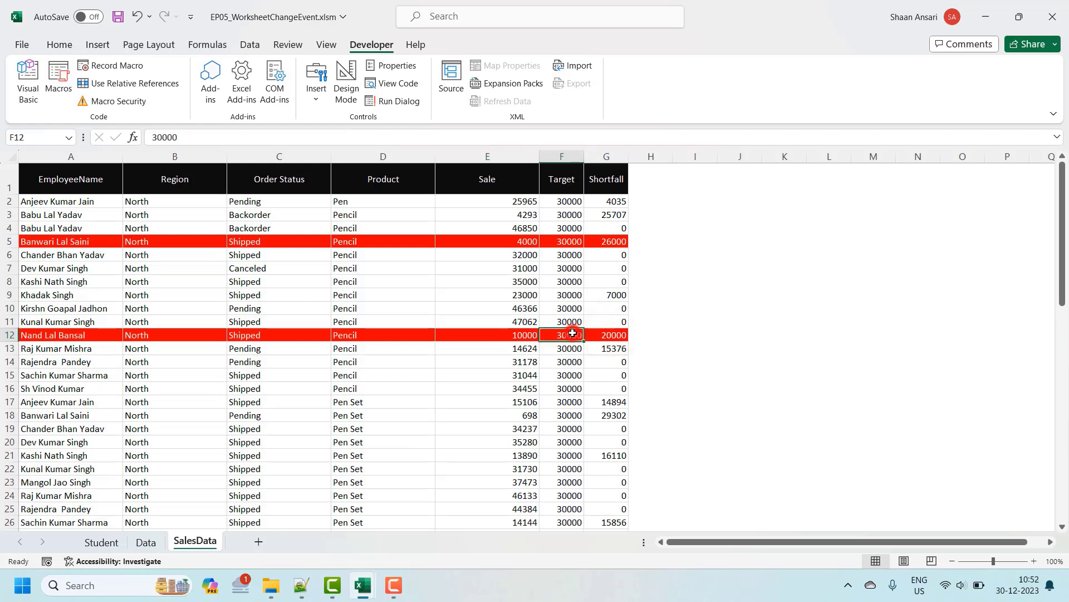
{"action": "left_click", "coordinate": [616, 334]}
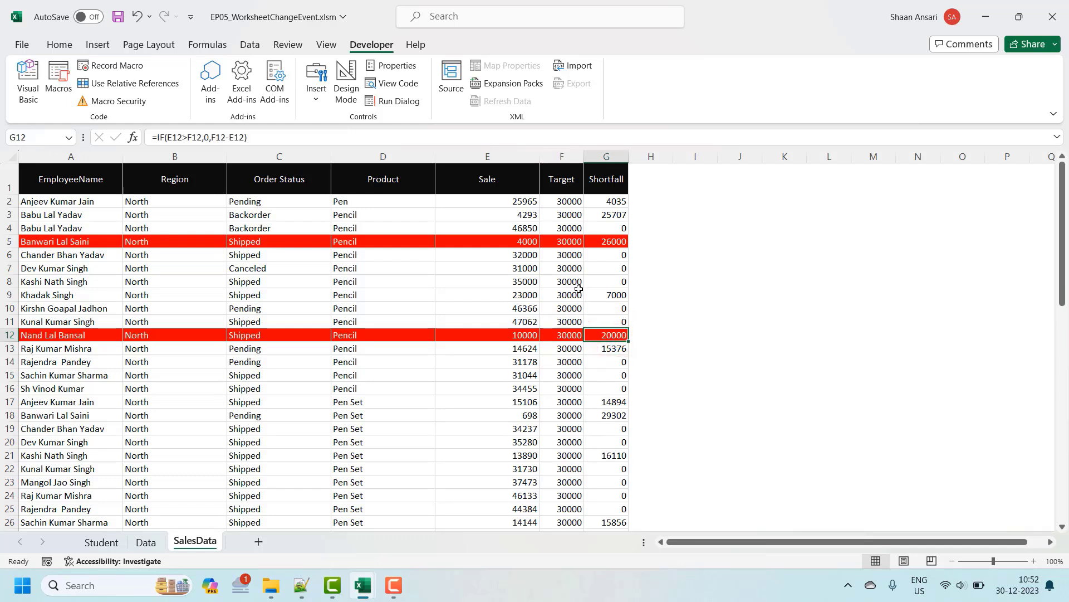
Change E5 to 32000 to clear its red row, then save the workbook
{"action": "left_click", "coordinate": [536, 238]}
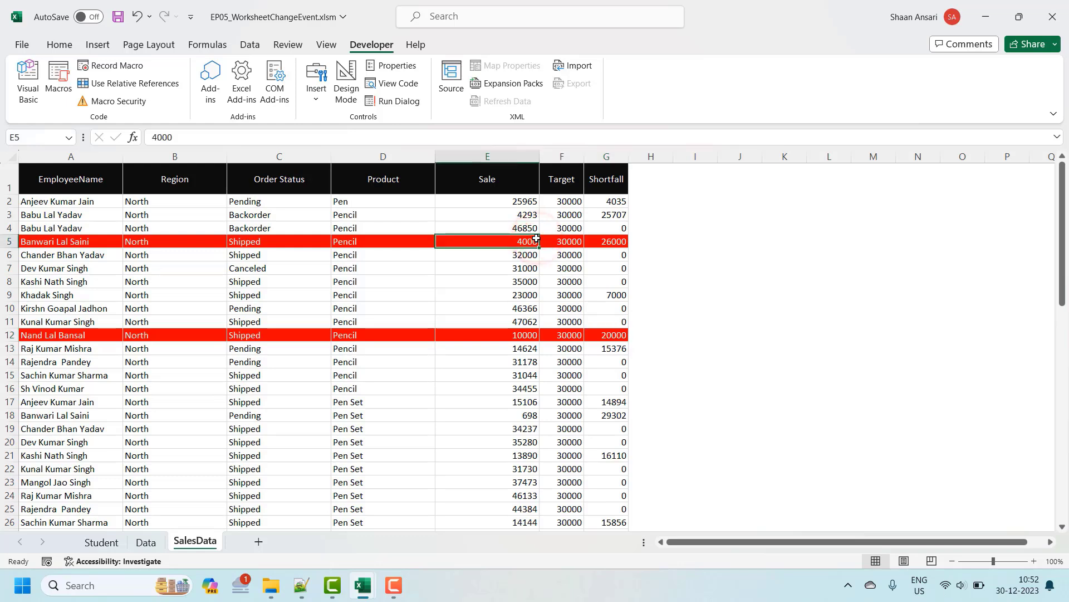
{"action": "type", "text": "32000"}
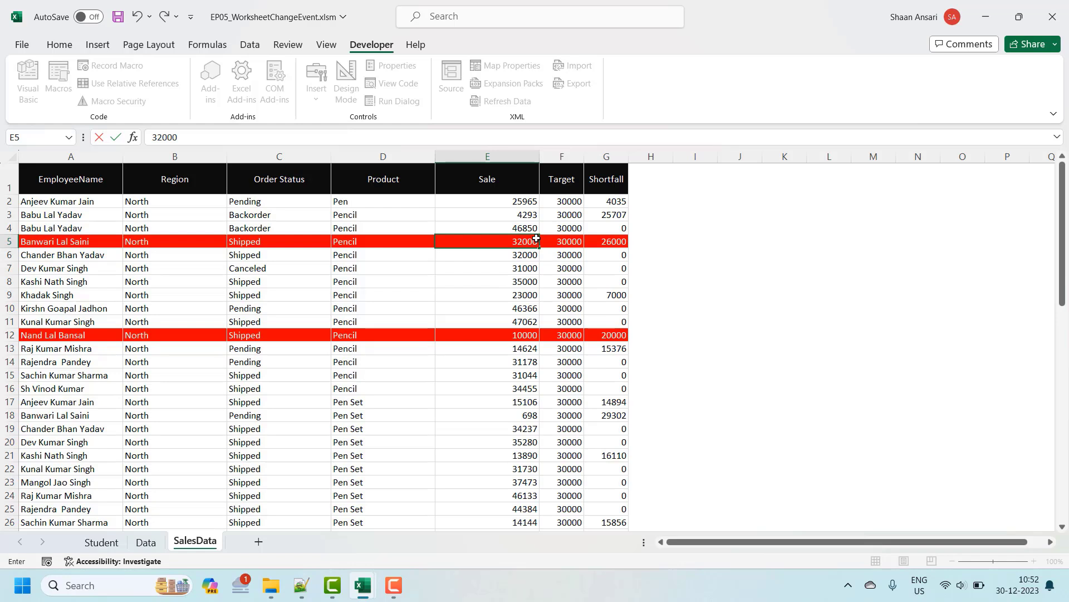
{"action": "key", "text": "Return"}
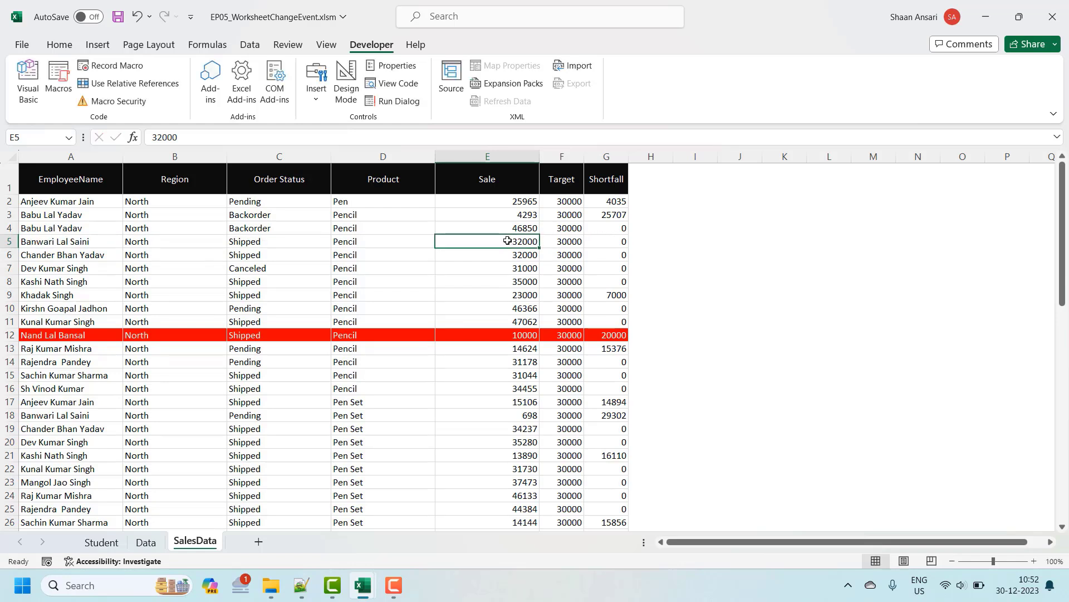
{"action": "left_click", "coordinate": [520, 378]}
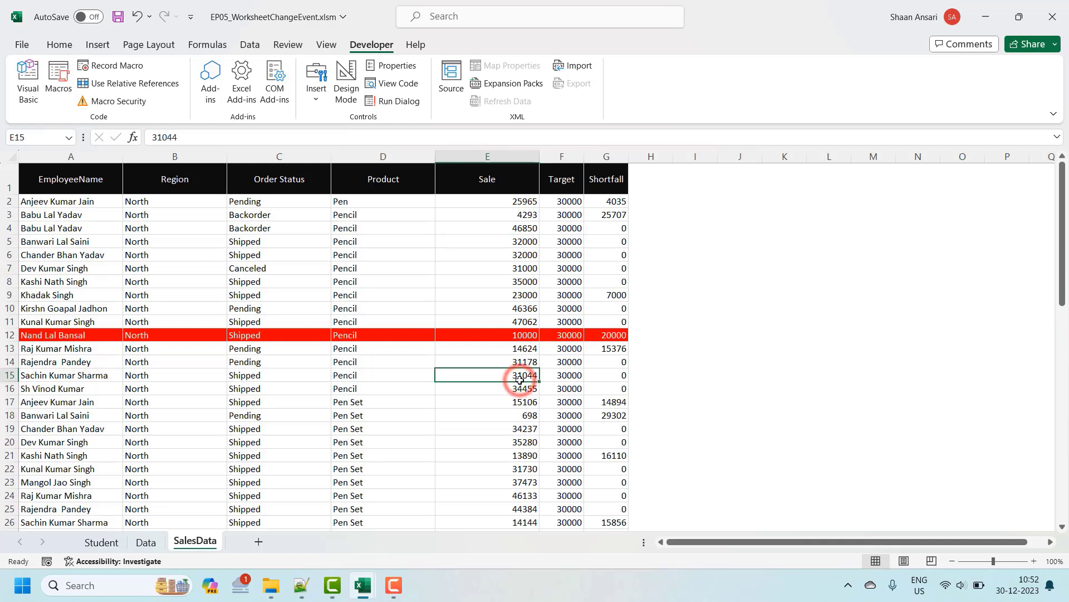
{"action": "key", "text": "ctrl+s"}
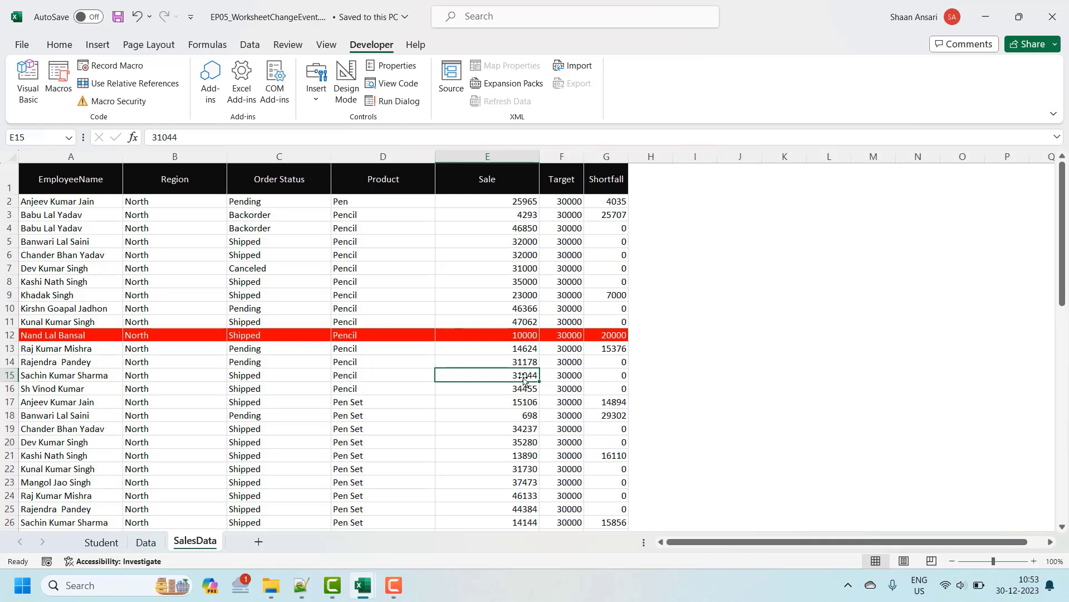
Enter 1200 in E18, save, and return to the VBA editor
{"action": "left_click", "coordinate": [535, 258]}
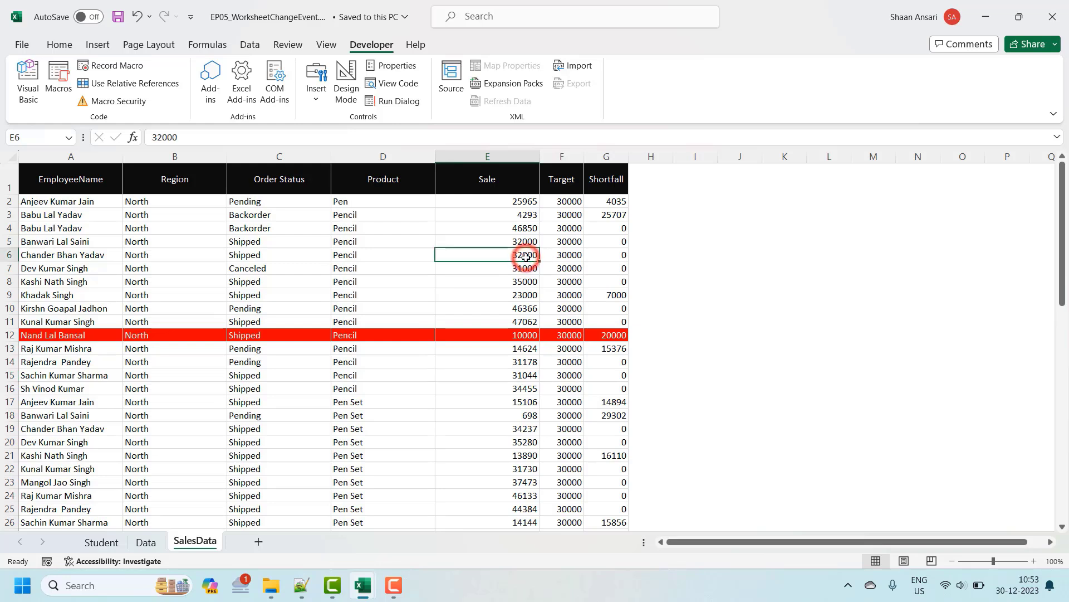
{"action": "left_click", "coordinate": [523, 416]}
{"action": "type", "text": "12"}
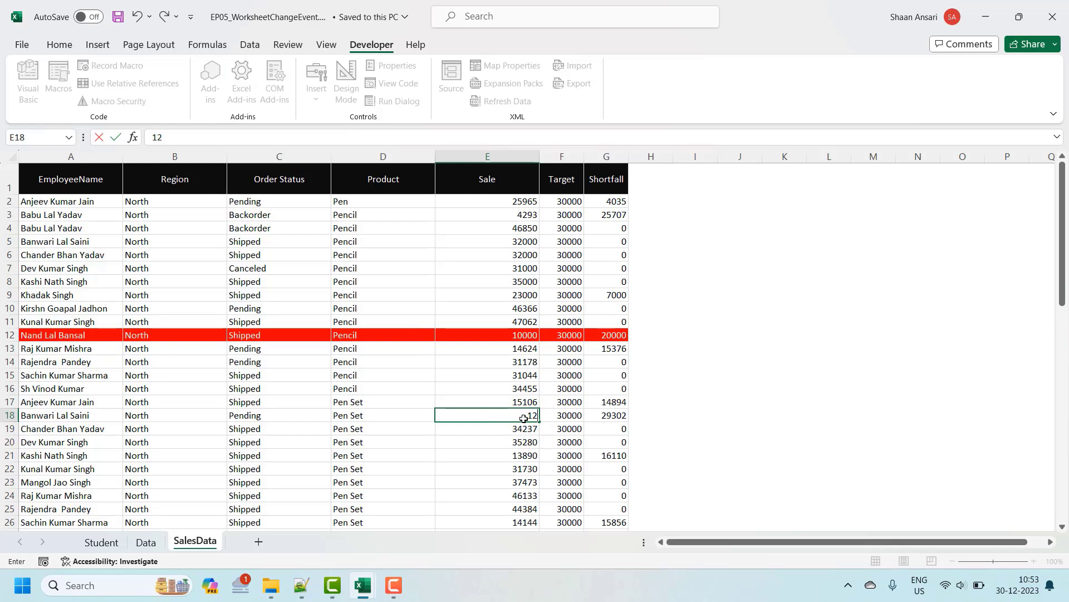
{"action": "type", "text": "00"}
{"action": "key", "text": "ctrl+Return"}
{"action": "key", "text": "ctrl+s"}
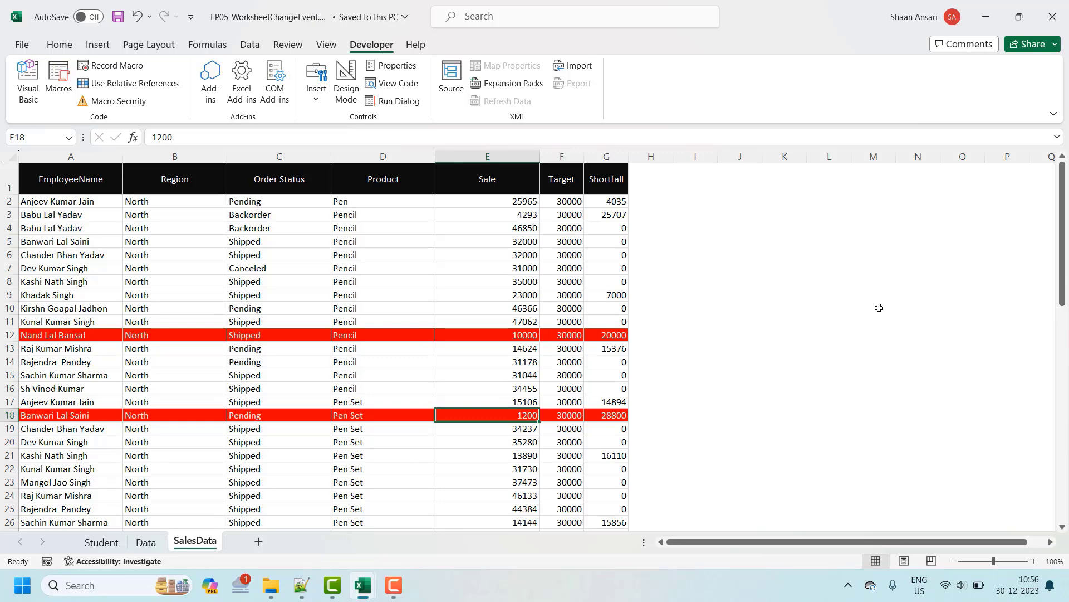
{"action": "key", "text": "alt+F11"}
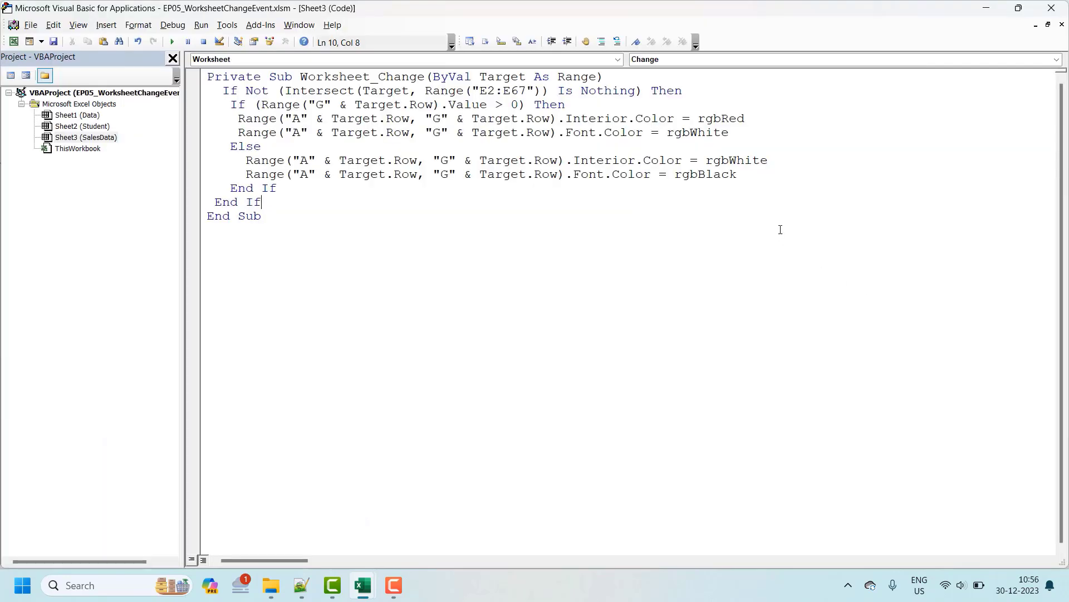
{"action": "left_click", "coordinate": [728, 61]}
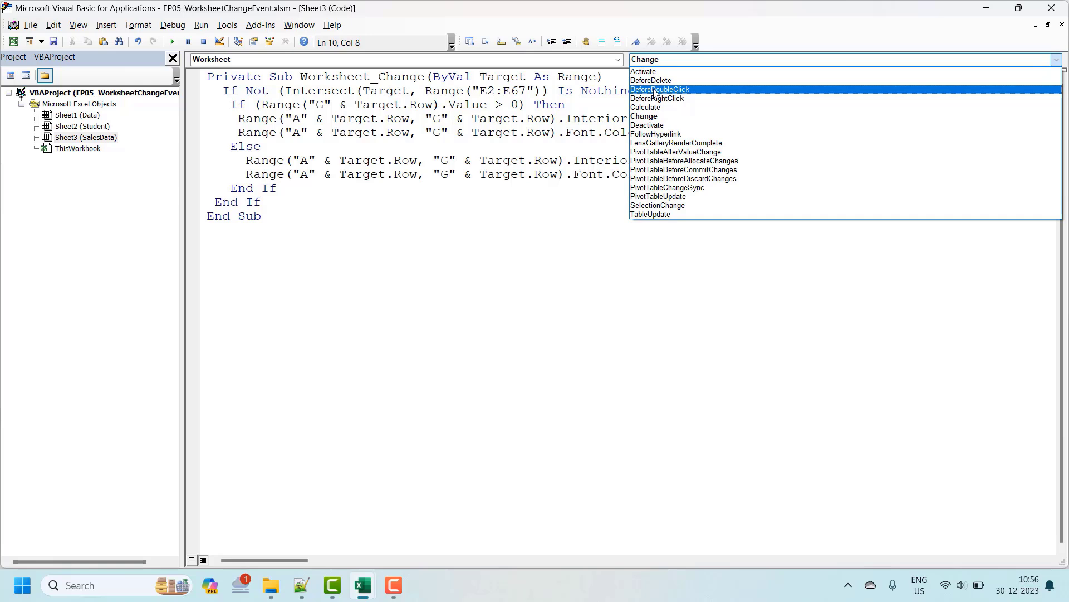
{"action": "key", "text": "Escape"}
{"action": "left_click", "coordinate": [402, 198]}
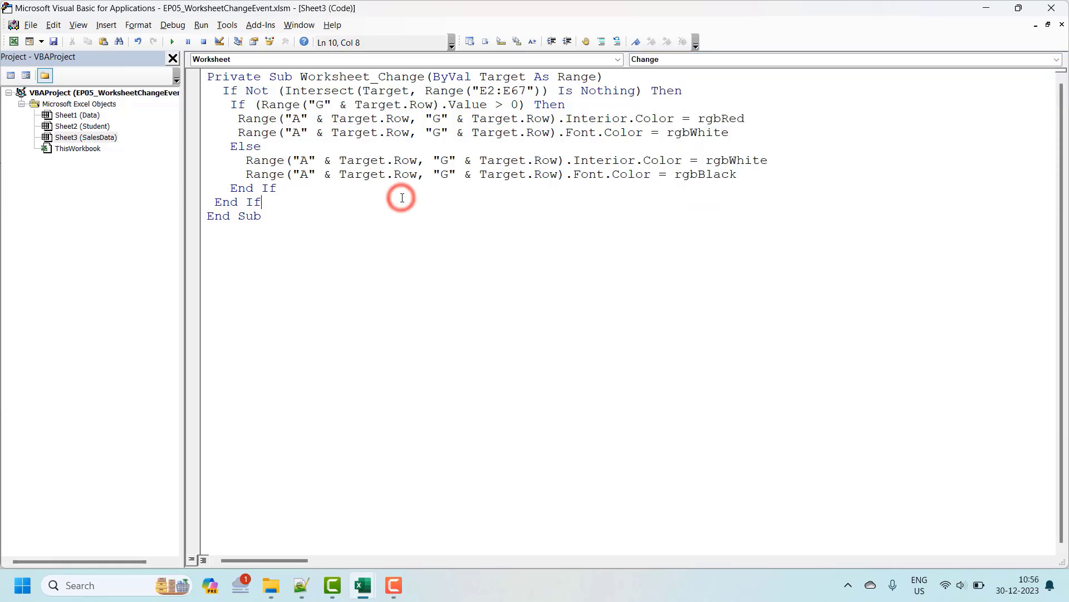